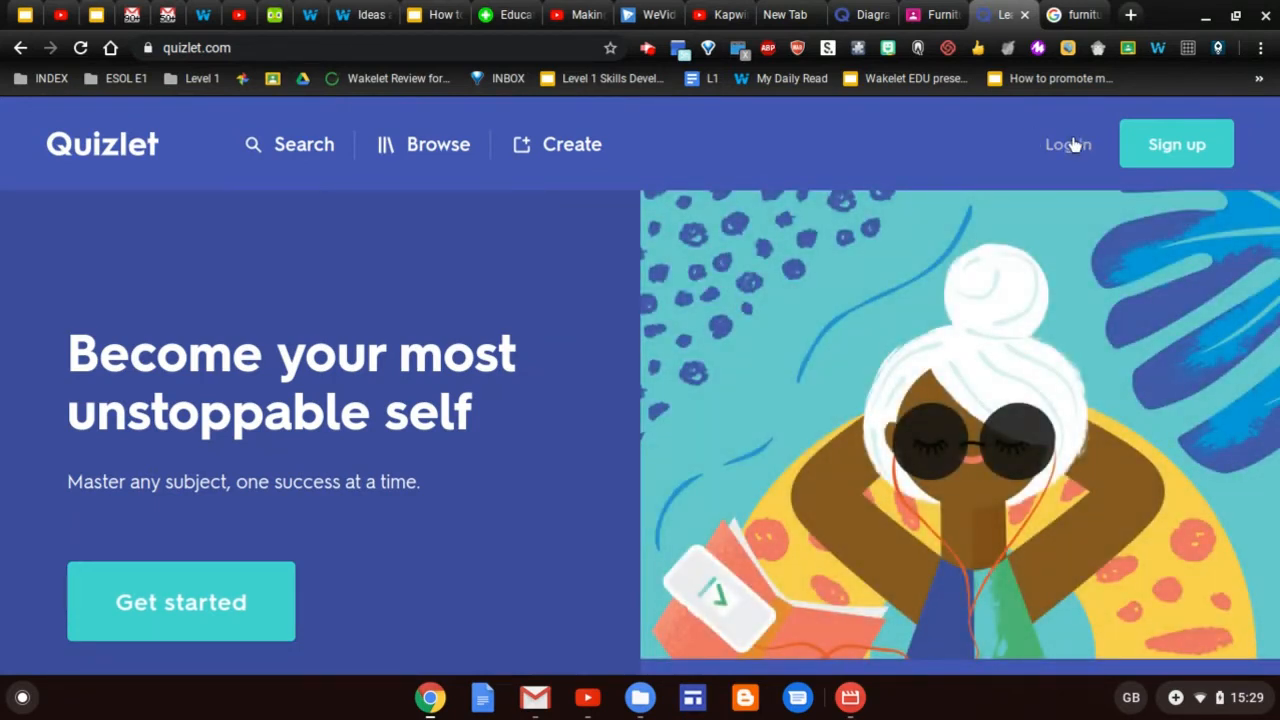
Log in to Quizlet with the Google account
{"action": "left_click", "coordinate": [1070, 144]}
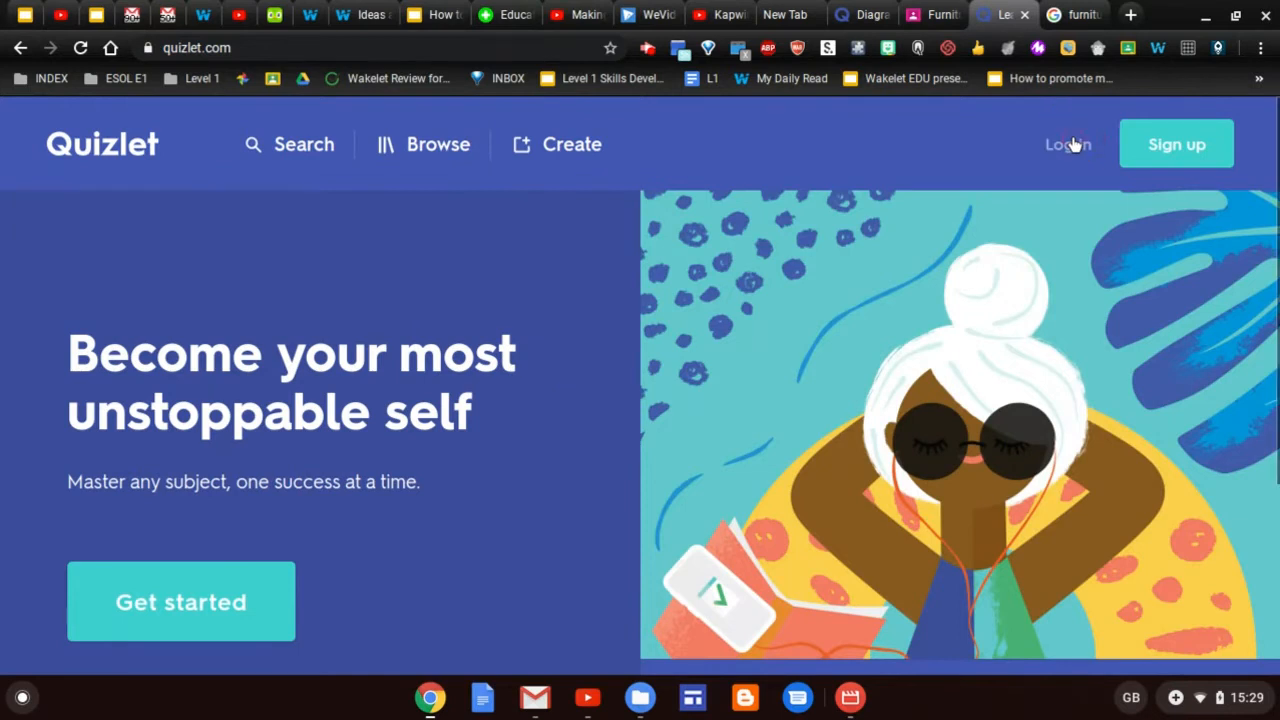
{"action": "left_click", "coordinate": [740, 351]}
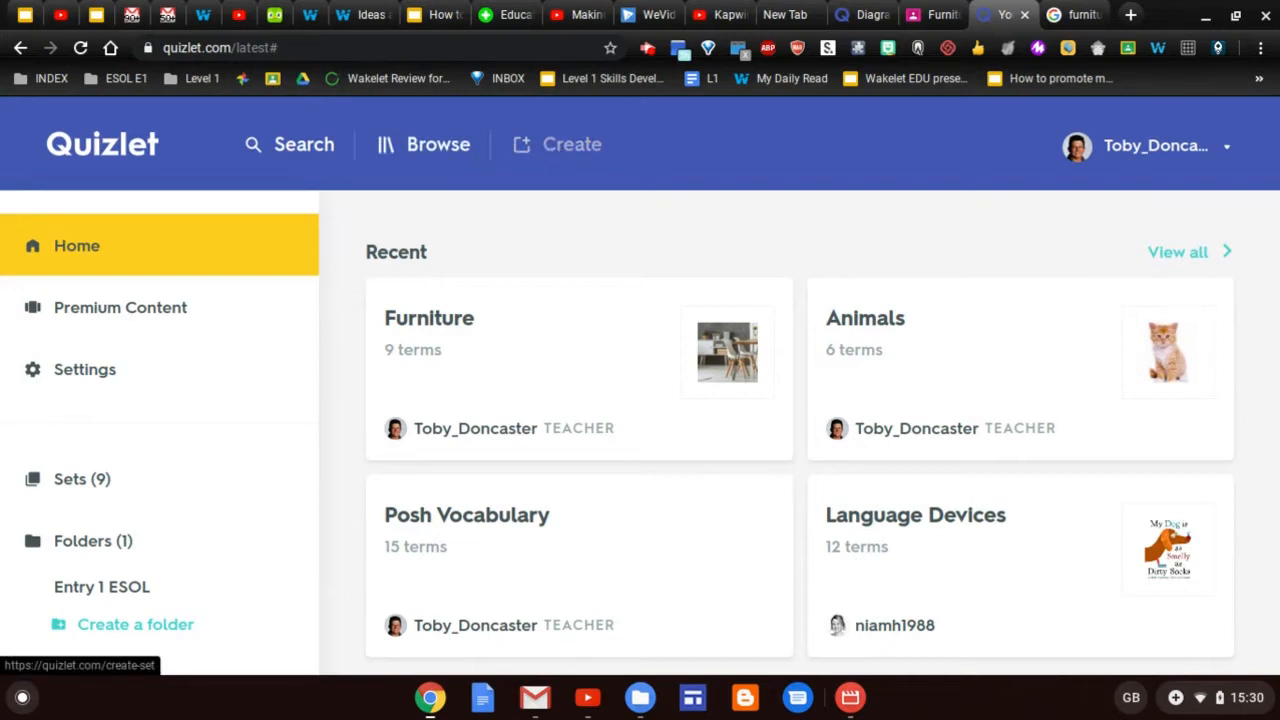
Create a new study set titled 'Human Anatomy' and scroll to the diagram area
{"action": "left_click", "coordinate": [563, 149]}
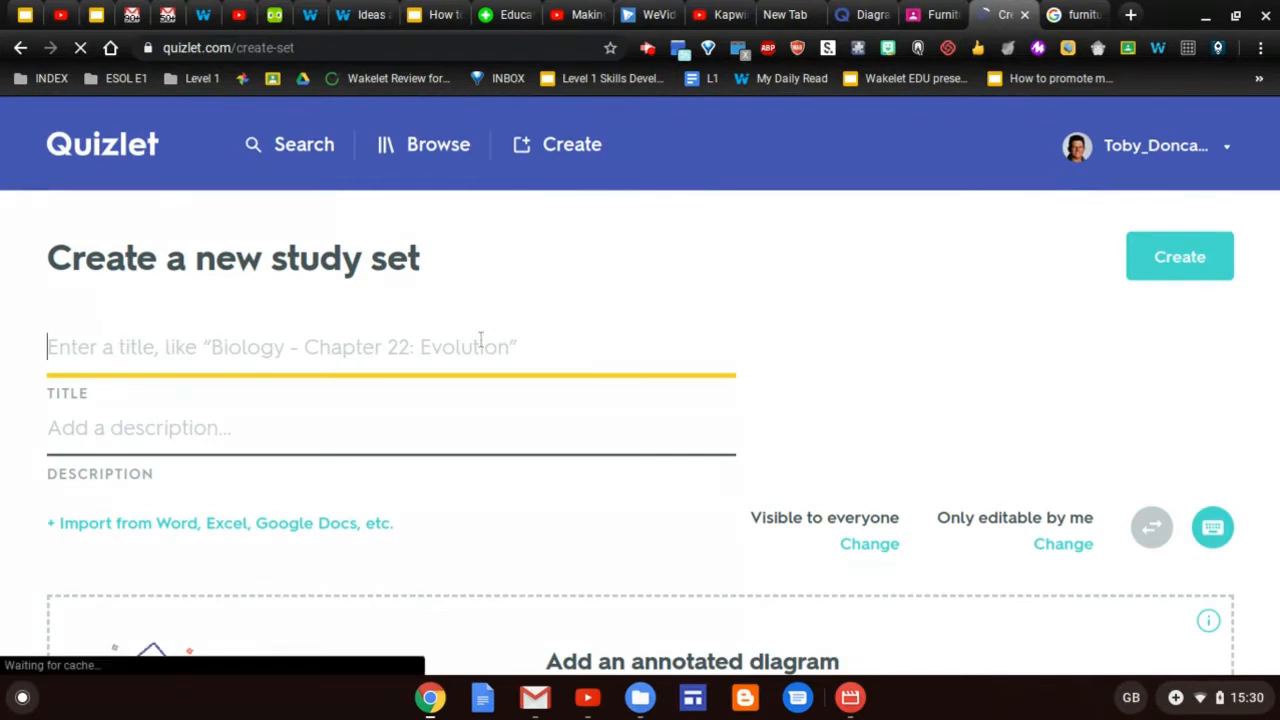
{"action": "type", "text": "Human "}
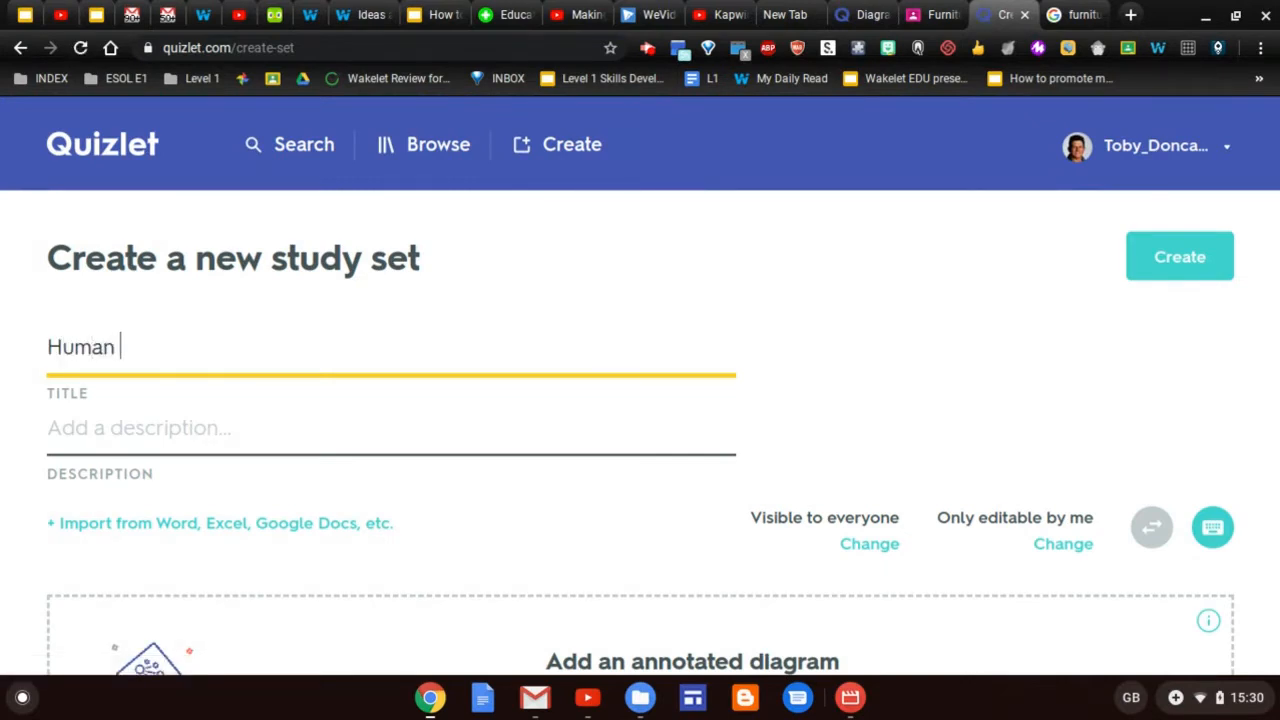
{"action": "type", "text": "Anatomy"}
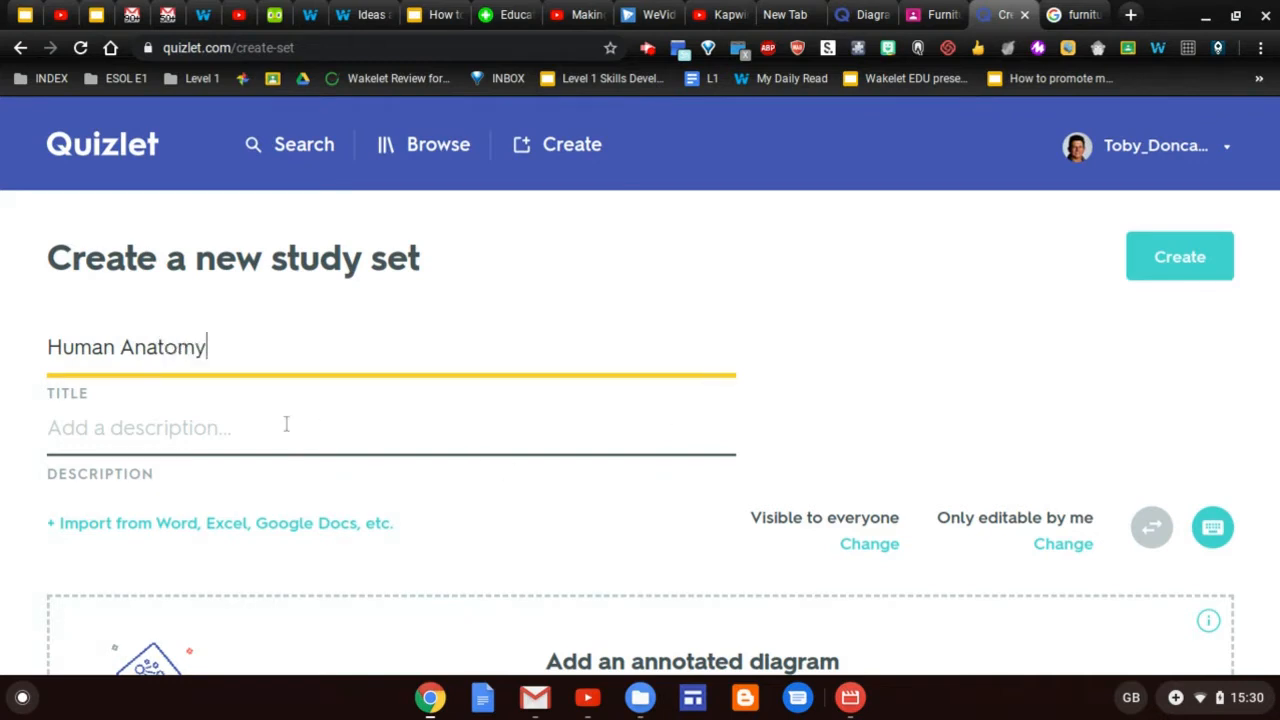
{"action": "scroll", "coordinate": [286, 425], "scroll_direction": "down", "scroll_amount": 2}
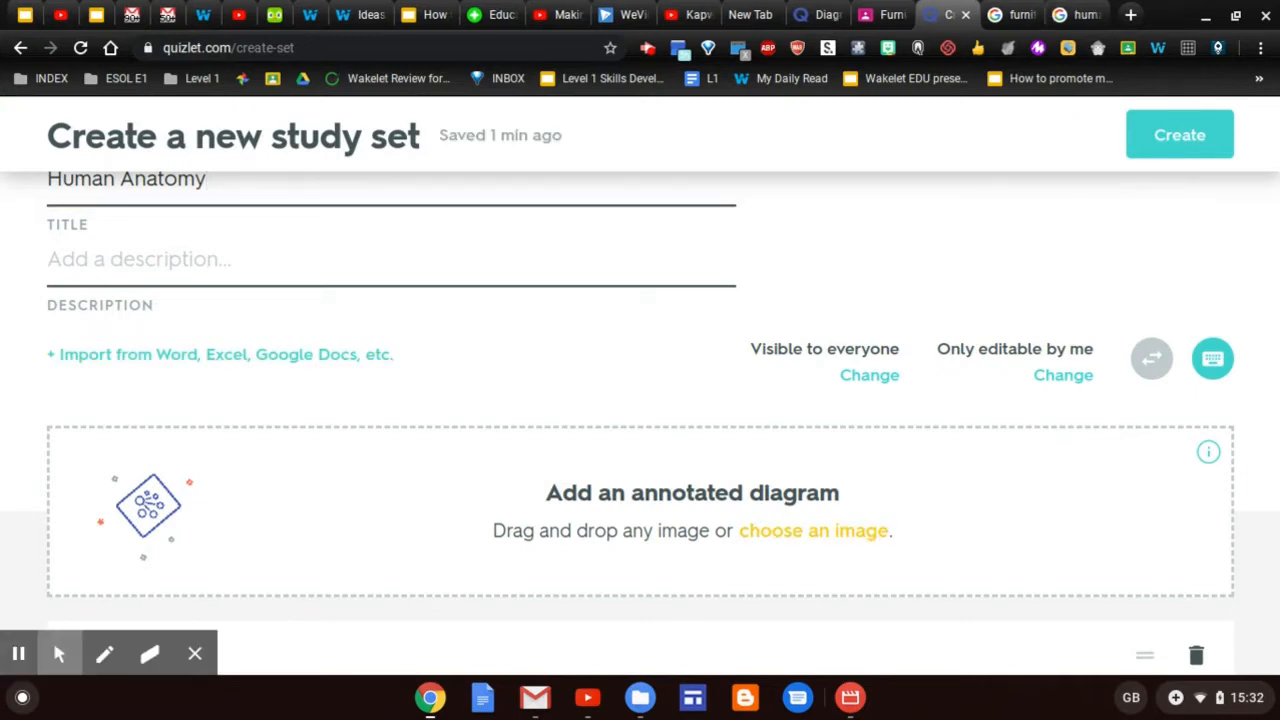
Upload the medical-illustration JPEG from Downloads as the set's diagram image
{"action": "left_click", "coordinate": [860, 532]}
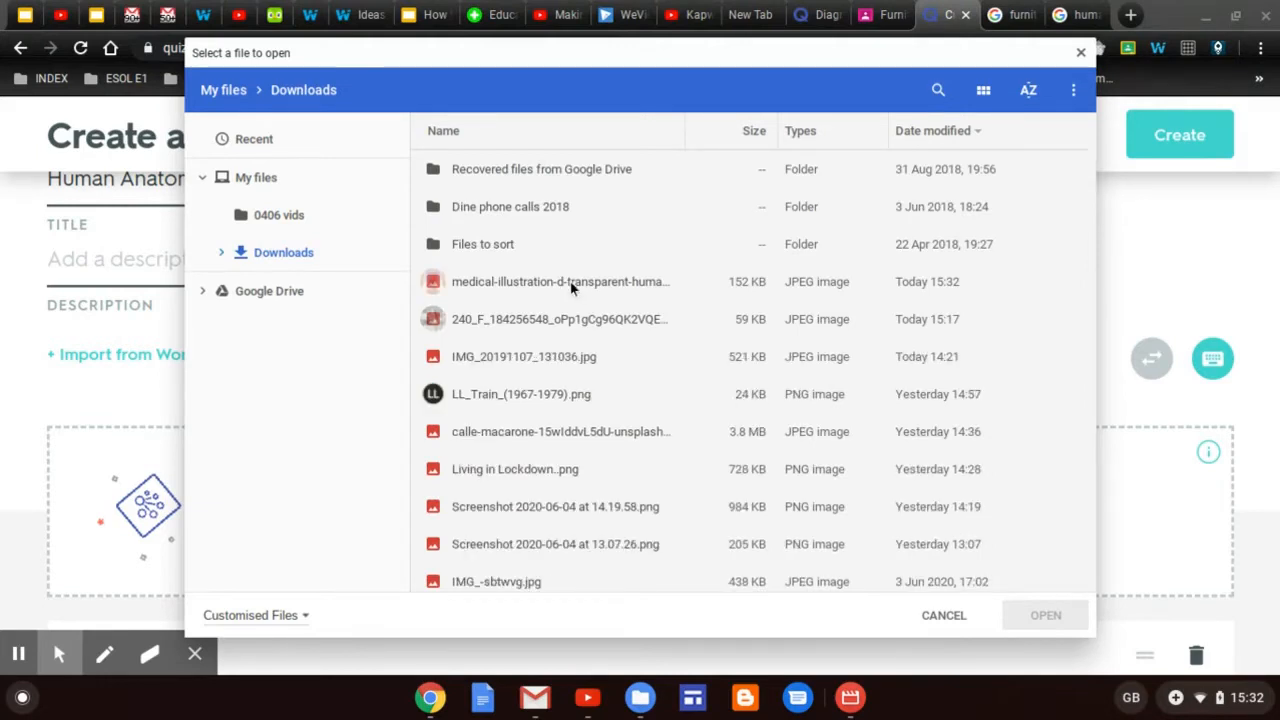
{"action": "left_click", "coordinate": [571, 282]}
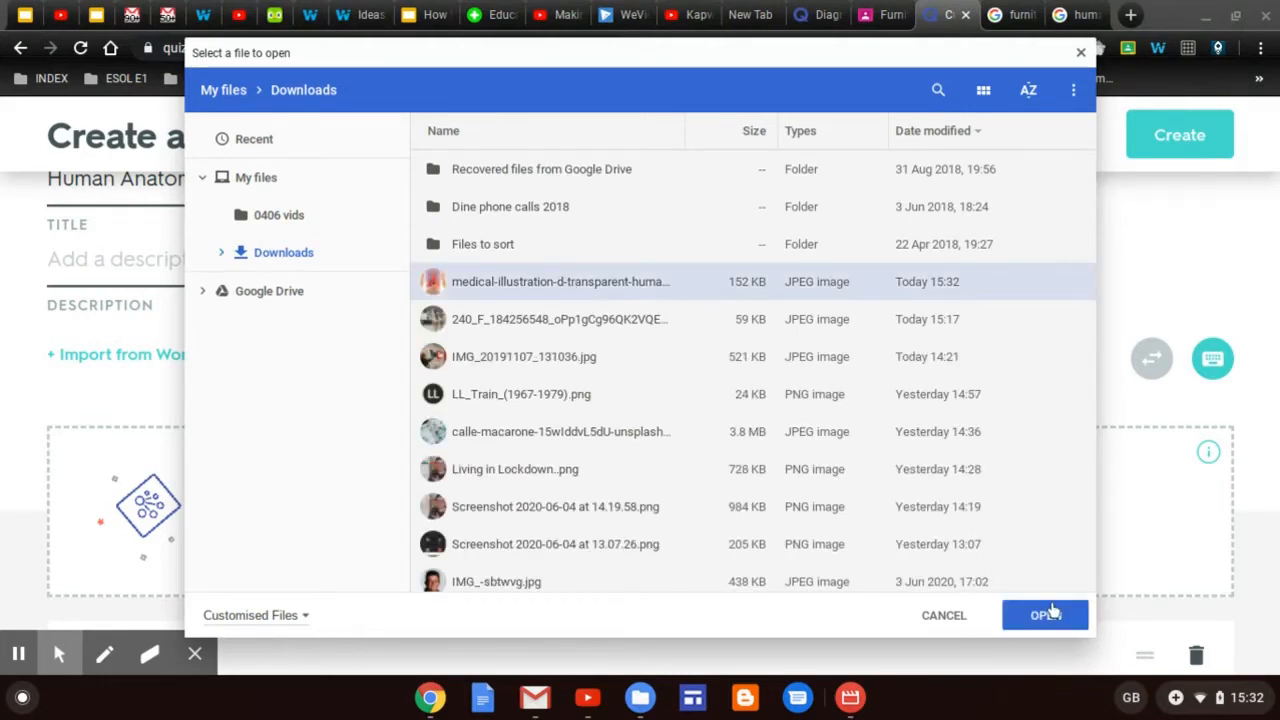
{"action": "left_click", "coordinate": [1053, 617]}
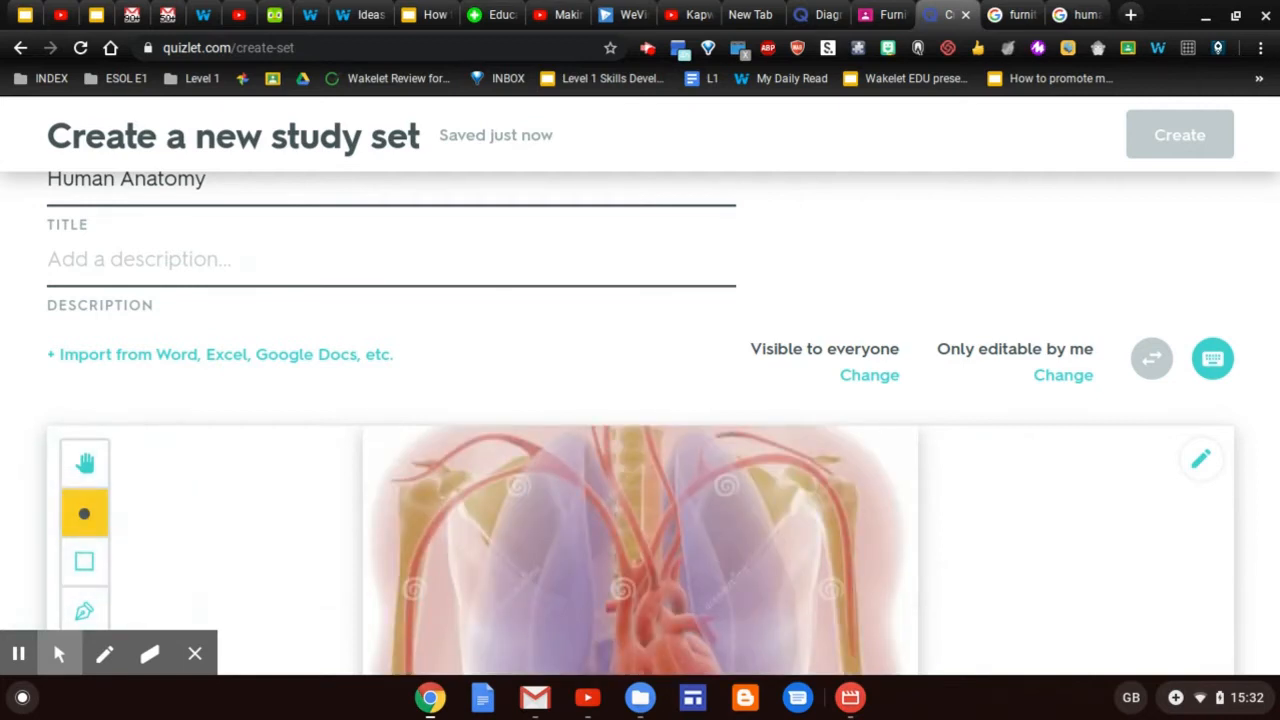
Mark the heart, kidney and stomach on the image as terms Heart, Kidney and Stomach
{"action": "scroll", "coordinate": [640, 420], "scroll_direction": "down", "scroll_amount": 3}
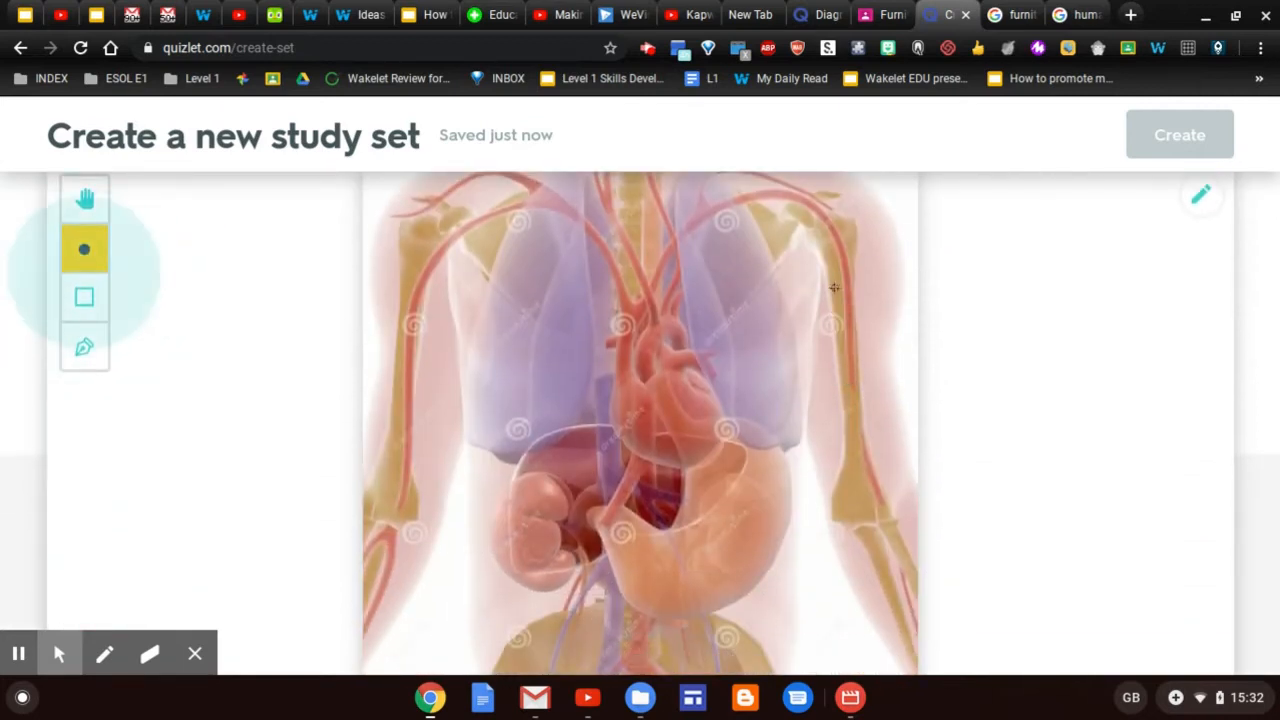
{"action": "scroll", "coordinate": [90, 255], "scroll_direction": "down", "scroll_amount": 1}
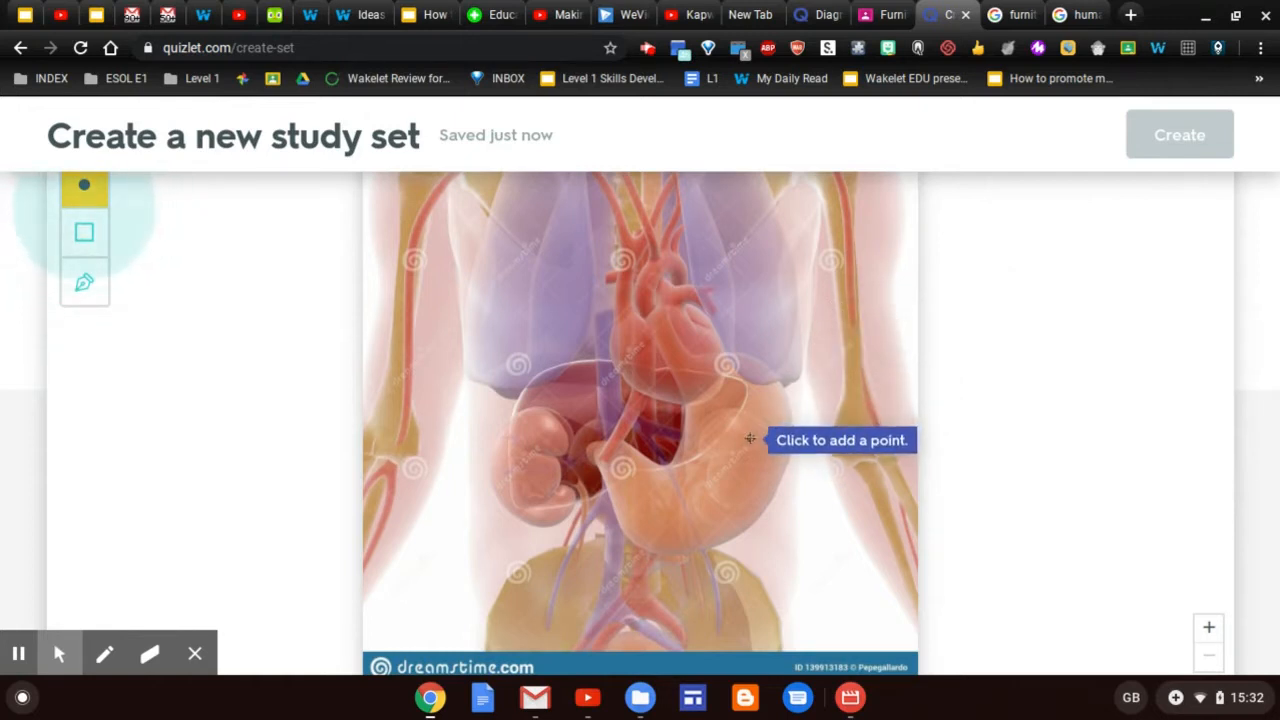
{"action": "left_click", "coordinate": [674, 349]}
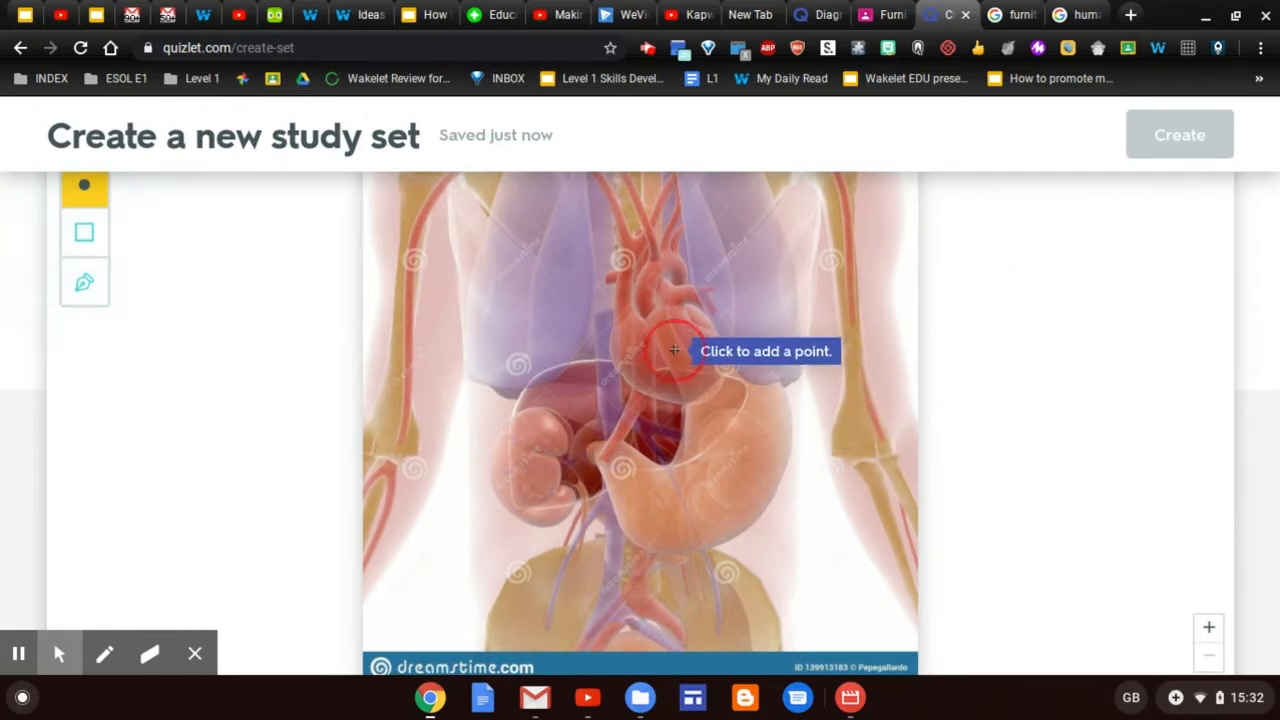
{"action": "left_click", "coordinate": [675, 350]}
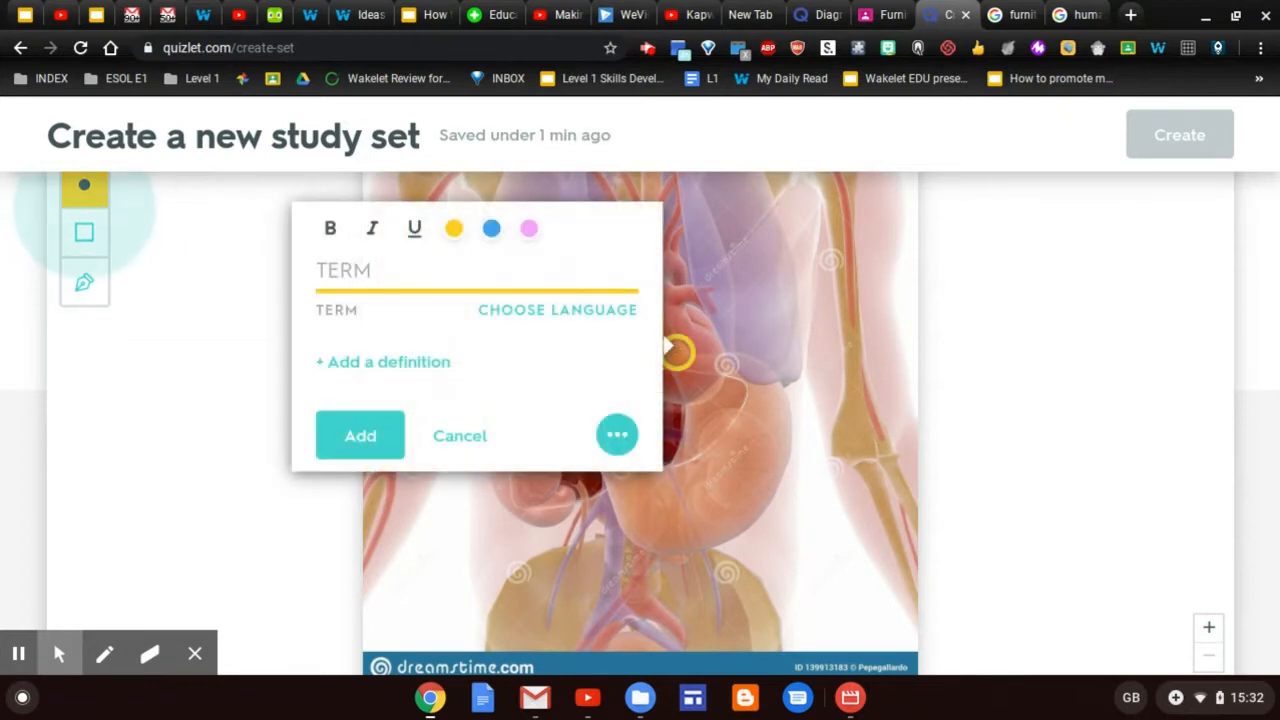
{"action": "type", "text": "Heart"}
{"action": "left_click", "coordinate": [380, 446]}
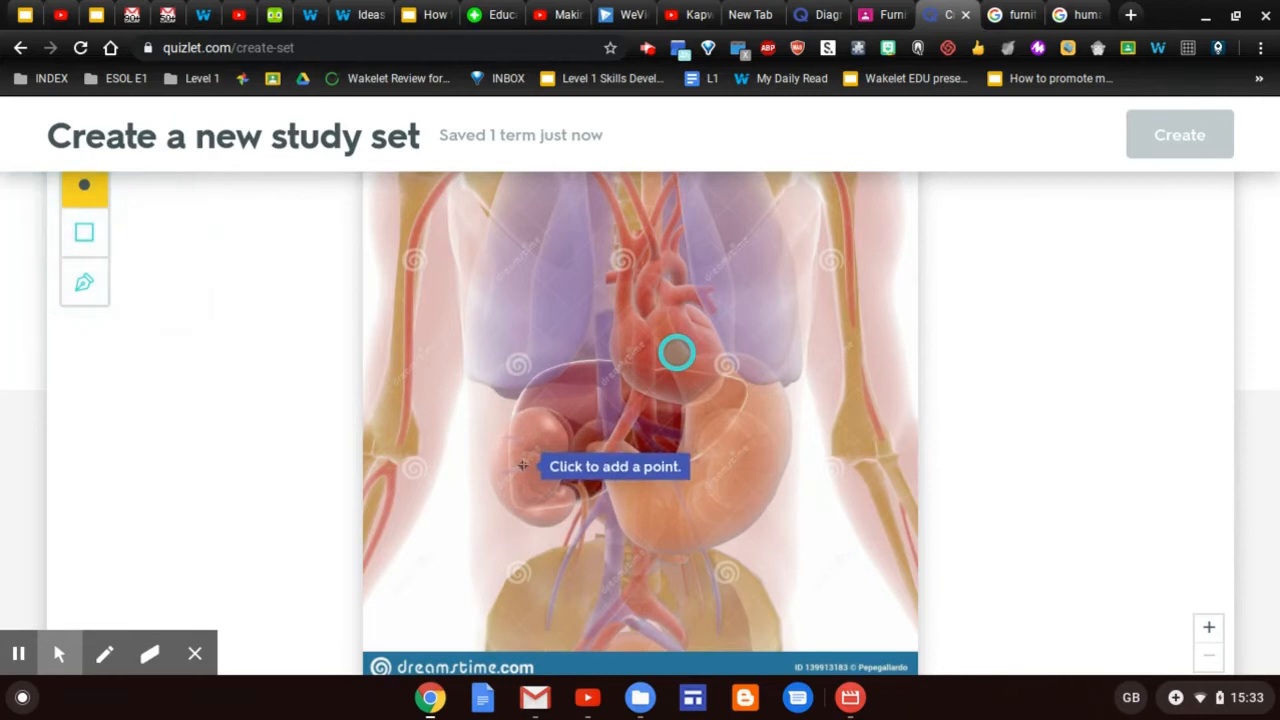
{"action": "left_click", "coordinate": [523, 465]}
{"action": "type", "text": "Kidney"}
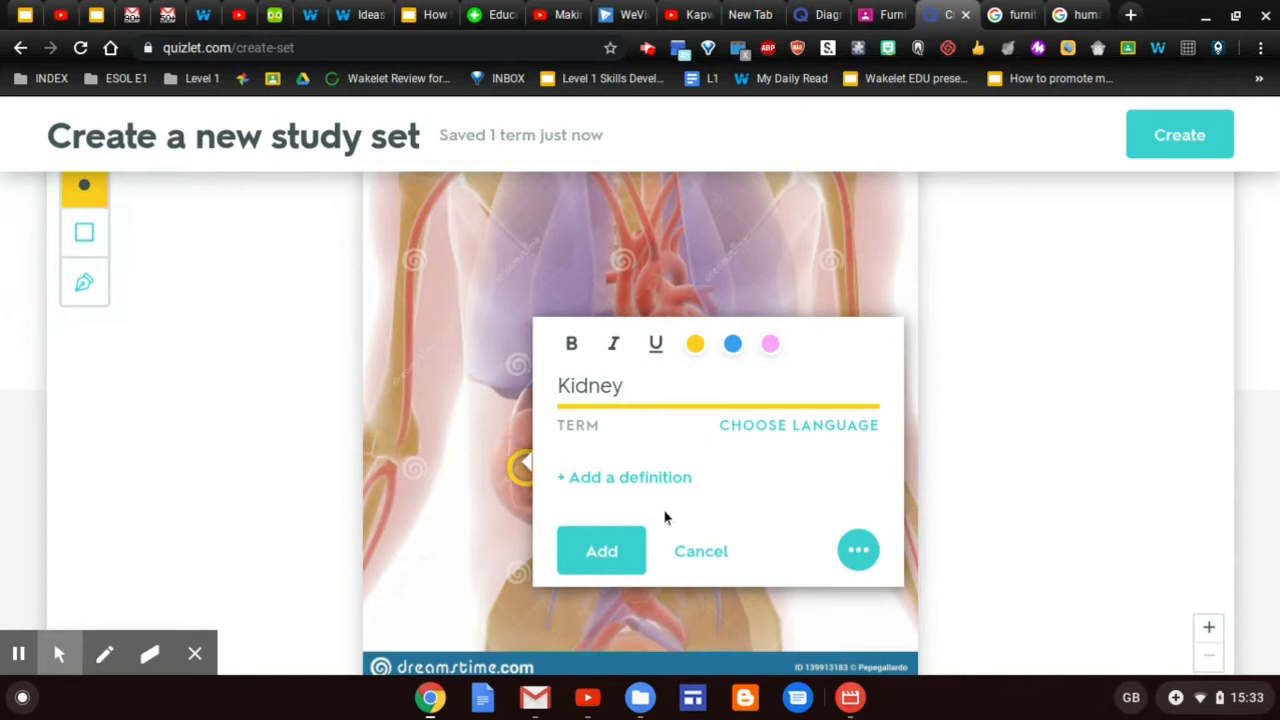
{"action": "left_click", "coordinate": [607, 551]}
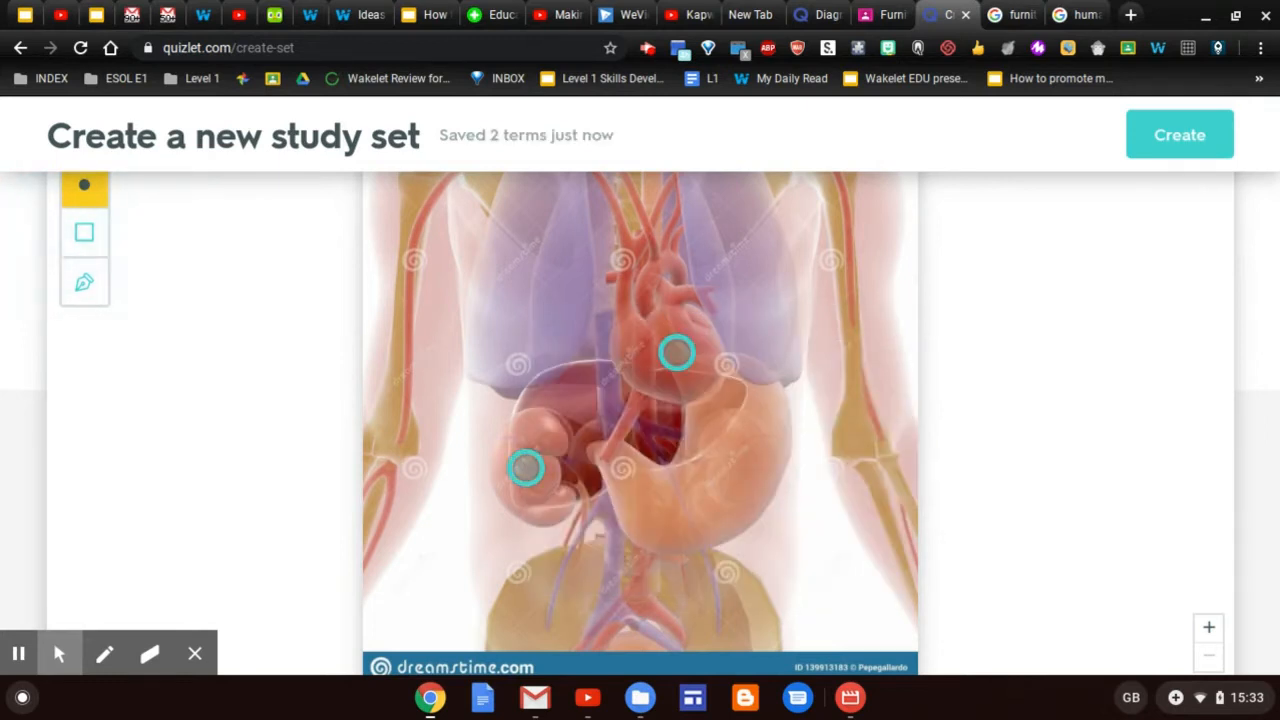
{"action": "left_click", "coordinate": [709, 473]}
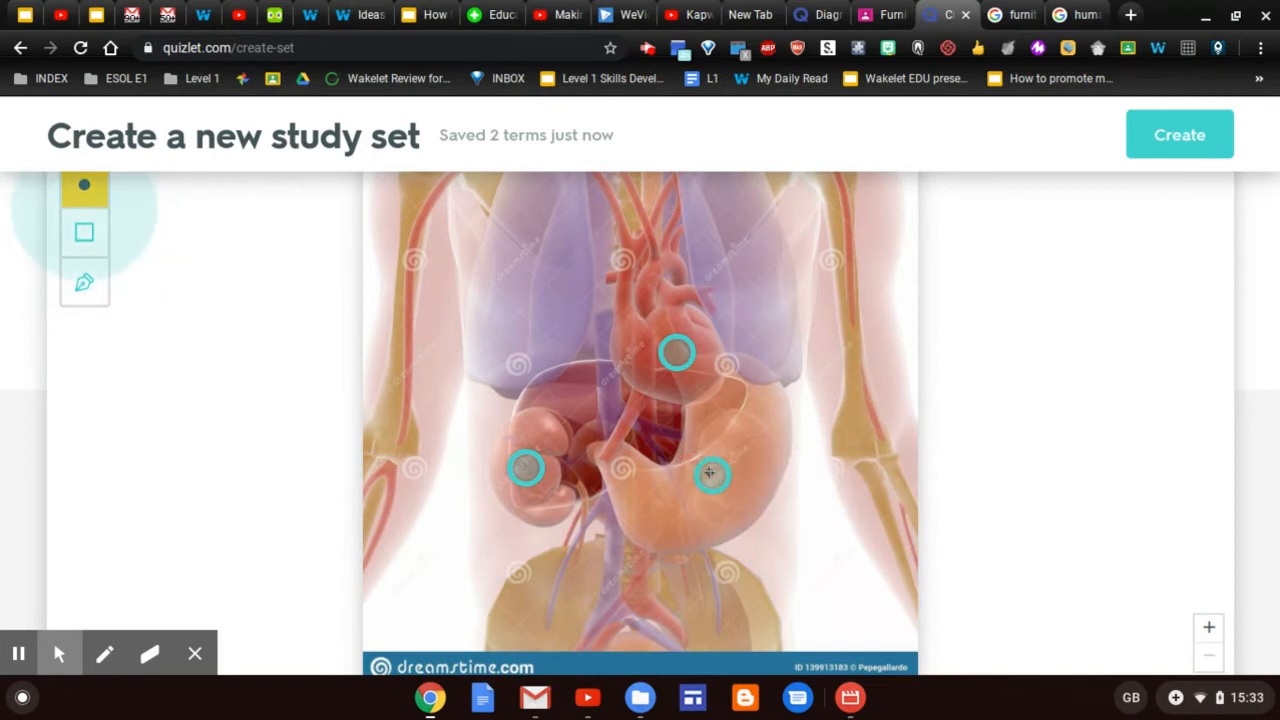
{"action": "type", "text": "Stomach"}
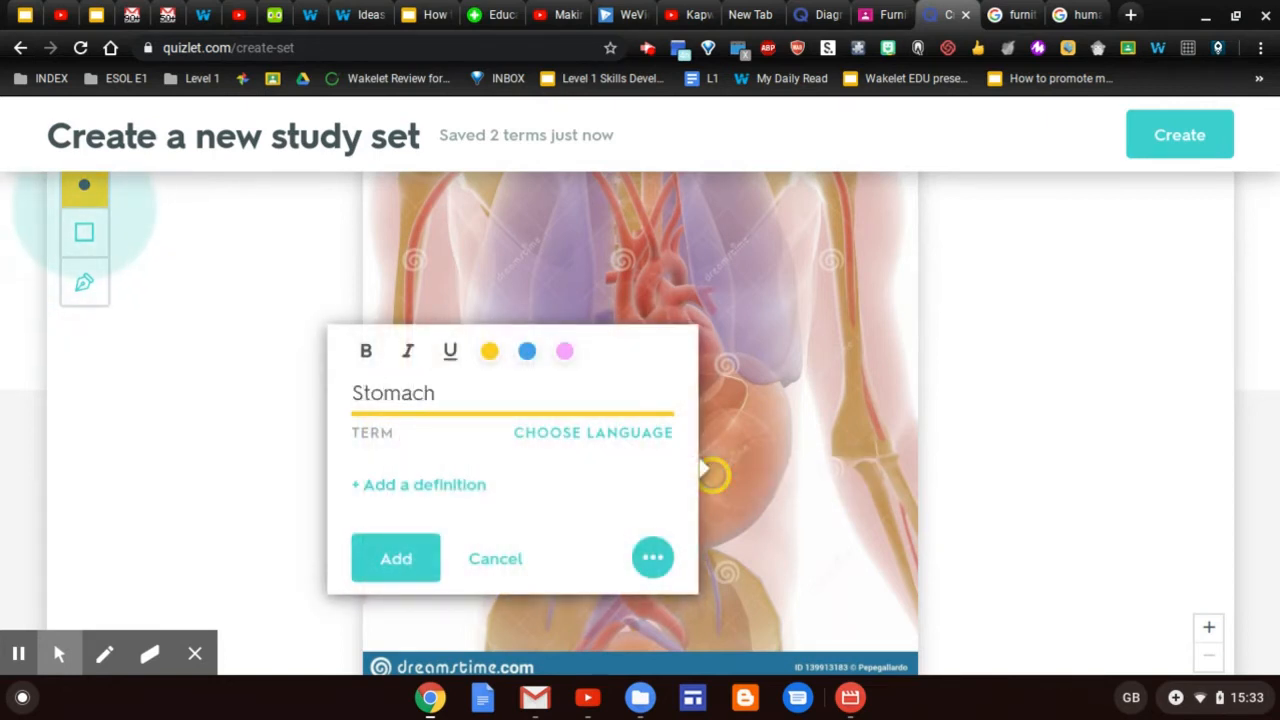
{"action": "left_click", "coordinate": [418, 562]}
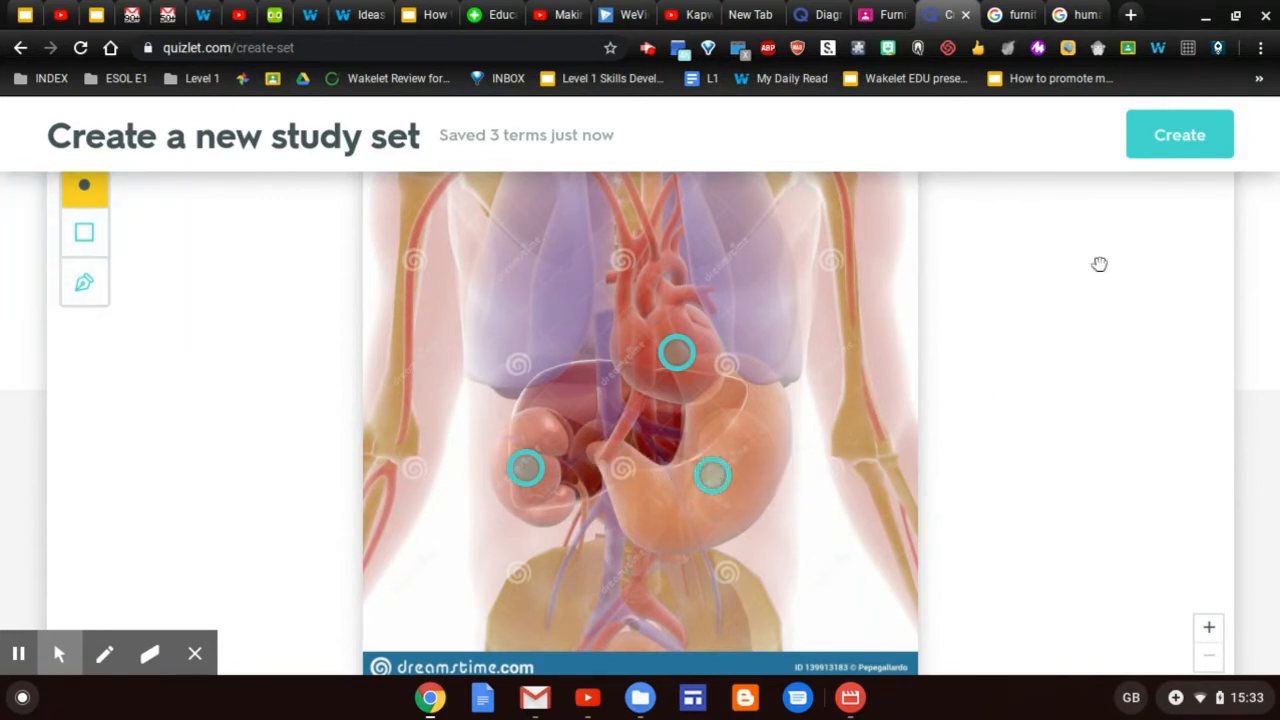
Give the Heart card its suggested definition and the first heart picture
{"action": "scroll", "coordinate": [1099, 267], "scroll_direction": "down", "scroll_amount": 4}
{"action": "scroll", "coordinate": [1099, 267], "scroll_direction": "down", "scroll_amount": 5}
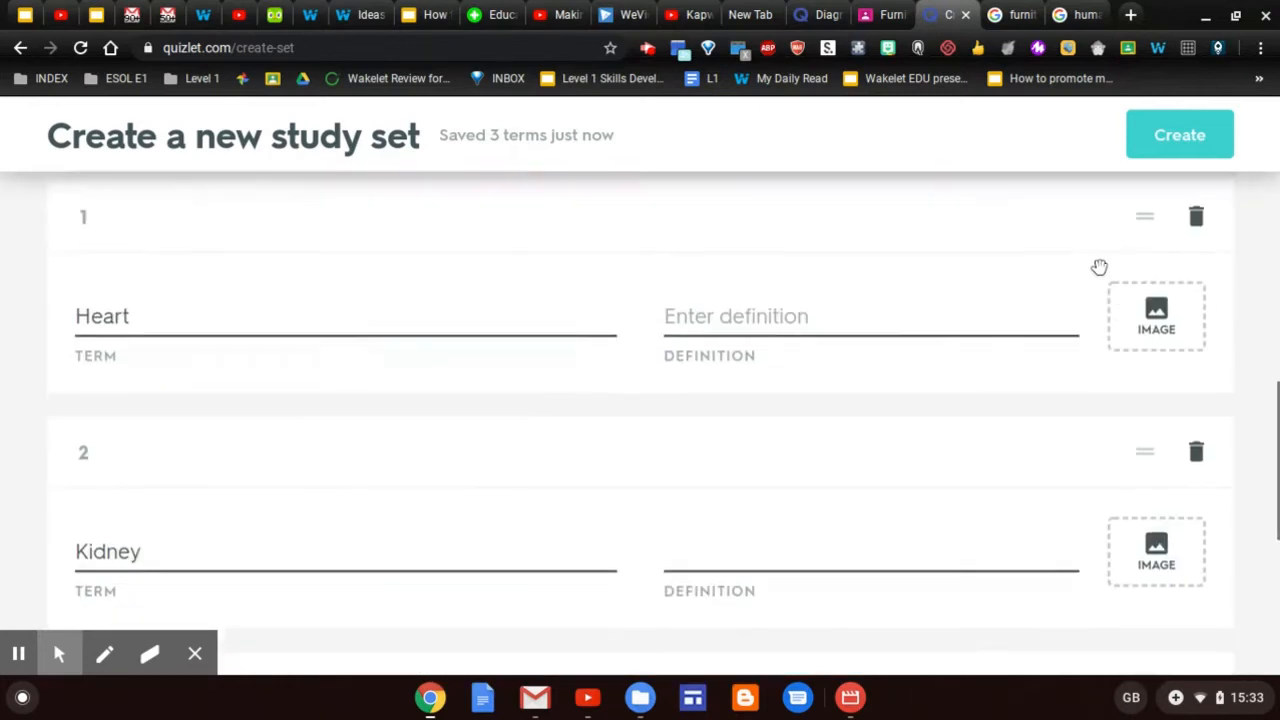
{"action": "scroll", "coordinate": [640, 420], "scroll_direction": "down", "scroll_amount": 1}
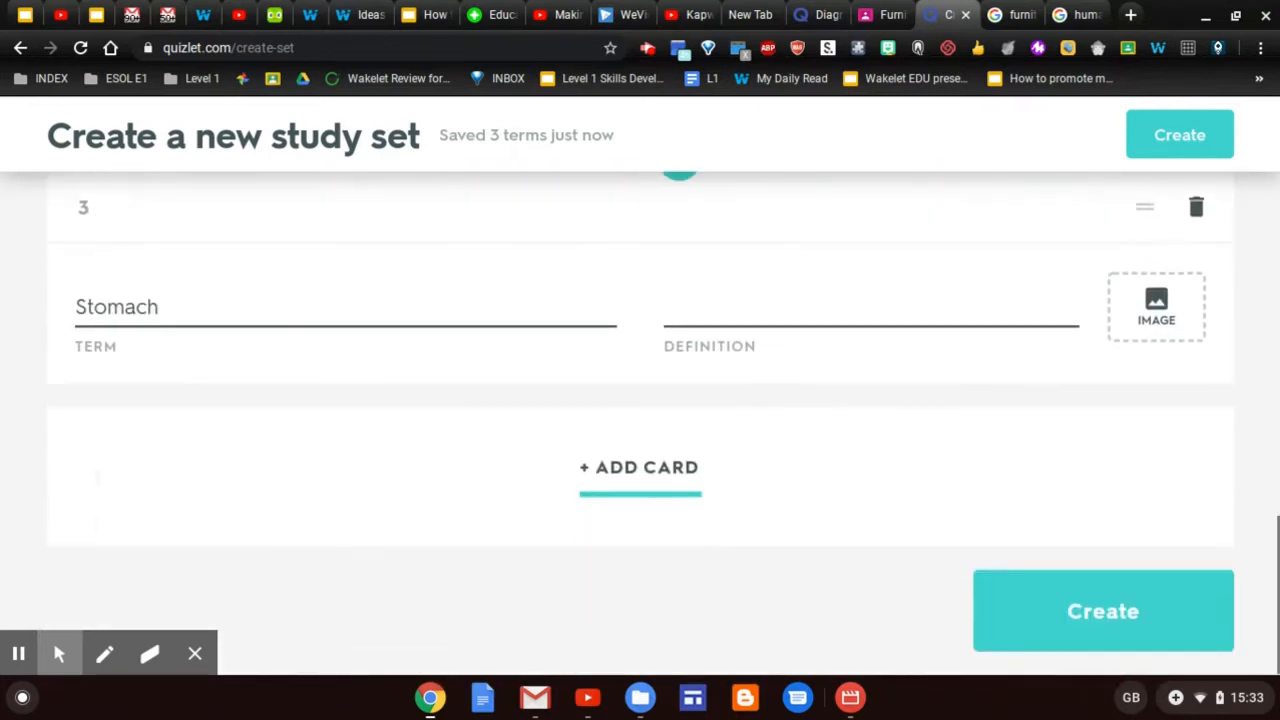
{"action": "scroll", "coordinate": [640, 420], "scroll_direction": "up", "scroll_amount": 4}
{"action": "scroll", "coordinate": [640, 420], "scroll_direction": "up", "scroll_amount": 1}
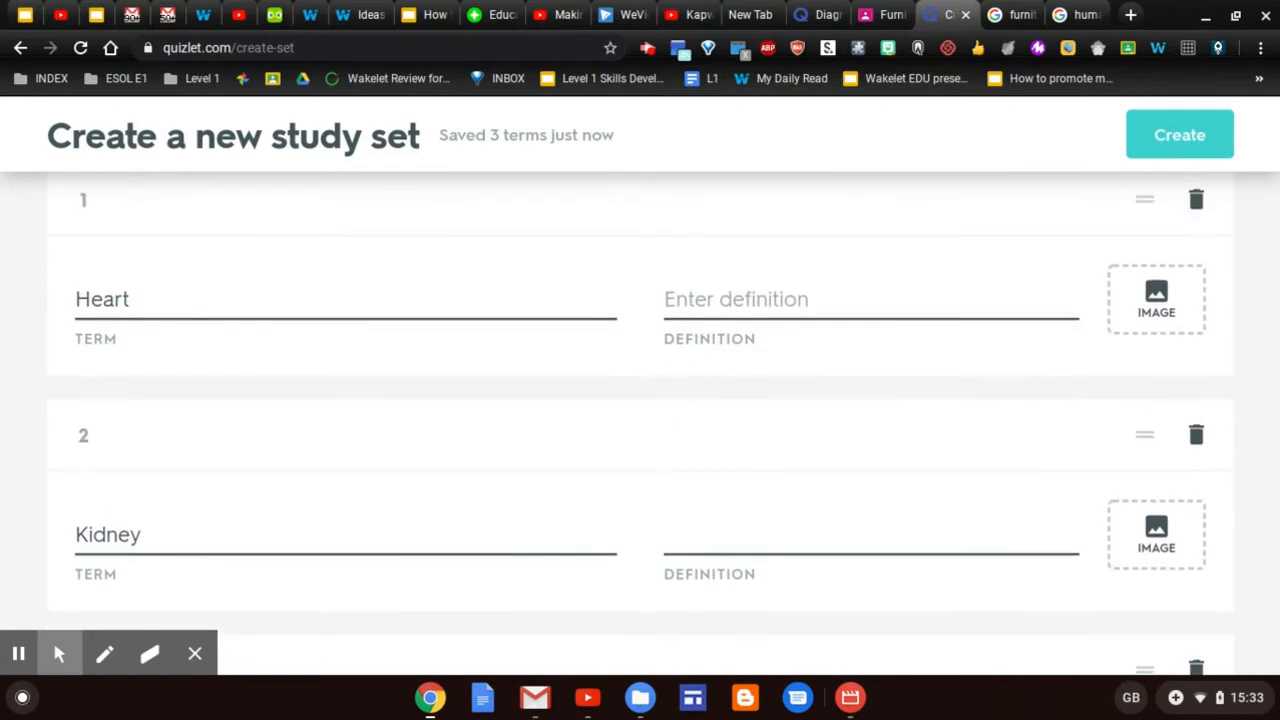
{"action": "scroll", "coordinate": [640, 420], "scroll_direction": "up", "scroll_amount": 1}
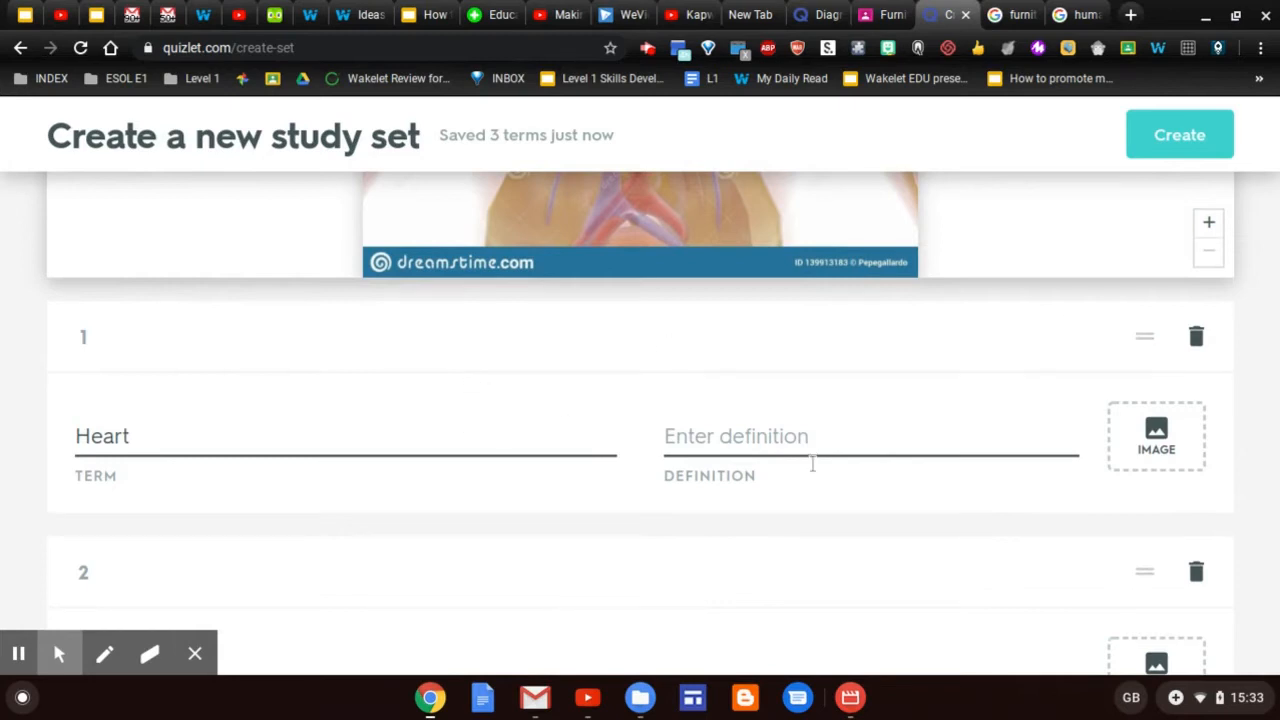
{"action": "left_click", "coordinate": [817, 441]}
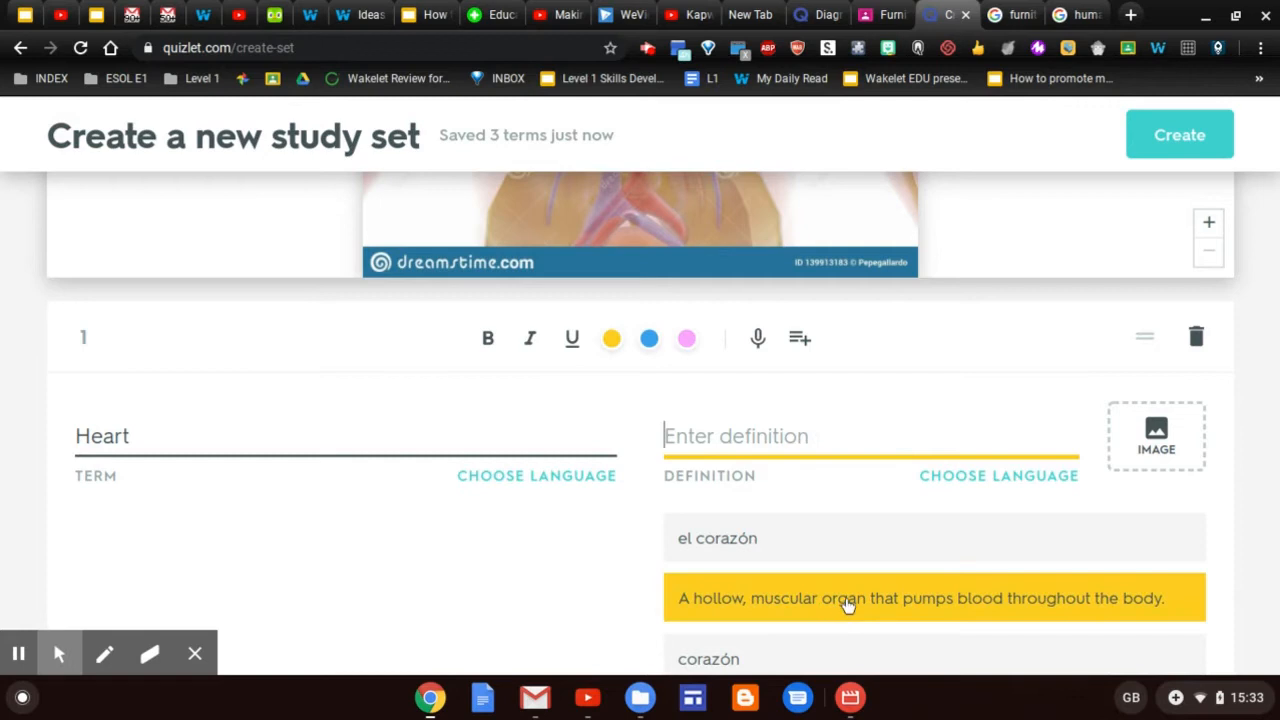
{"action": "left_click", "coordinate": [845, 605]}
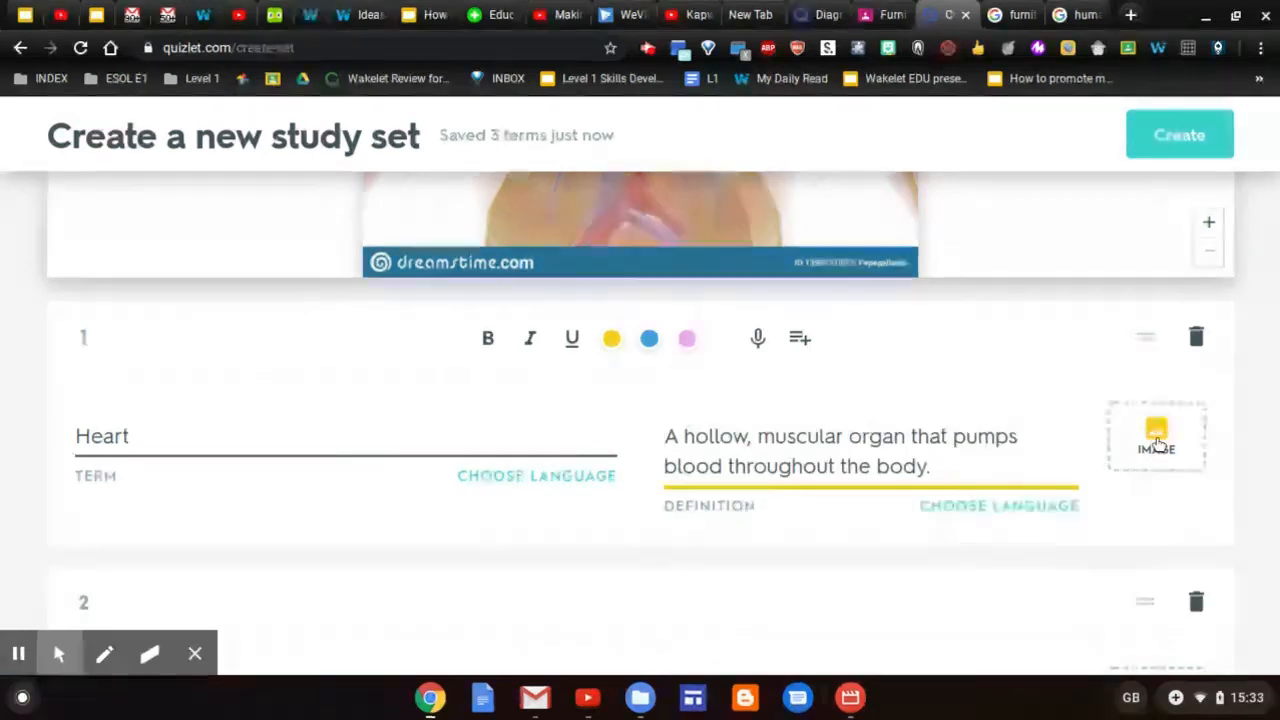
{"action": "left_click", "coordinate": [1157, 438]}
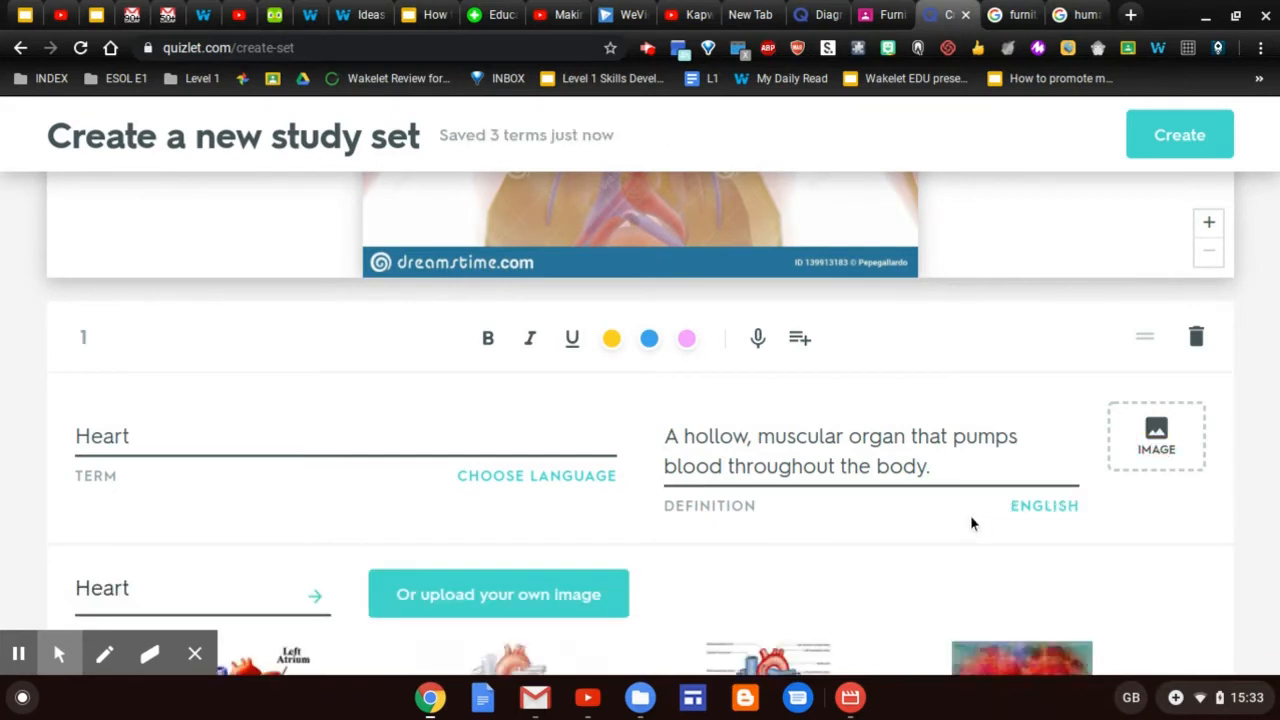
{"action": "scroll", "coordinate": [970, 522], "scroll_direction": "down", "scroll_amount": 2}
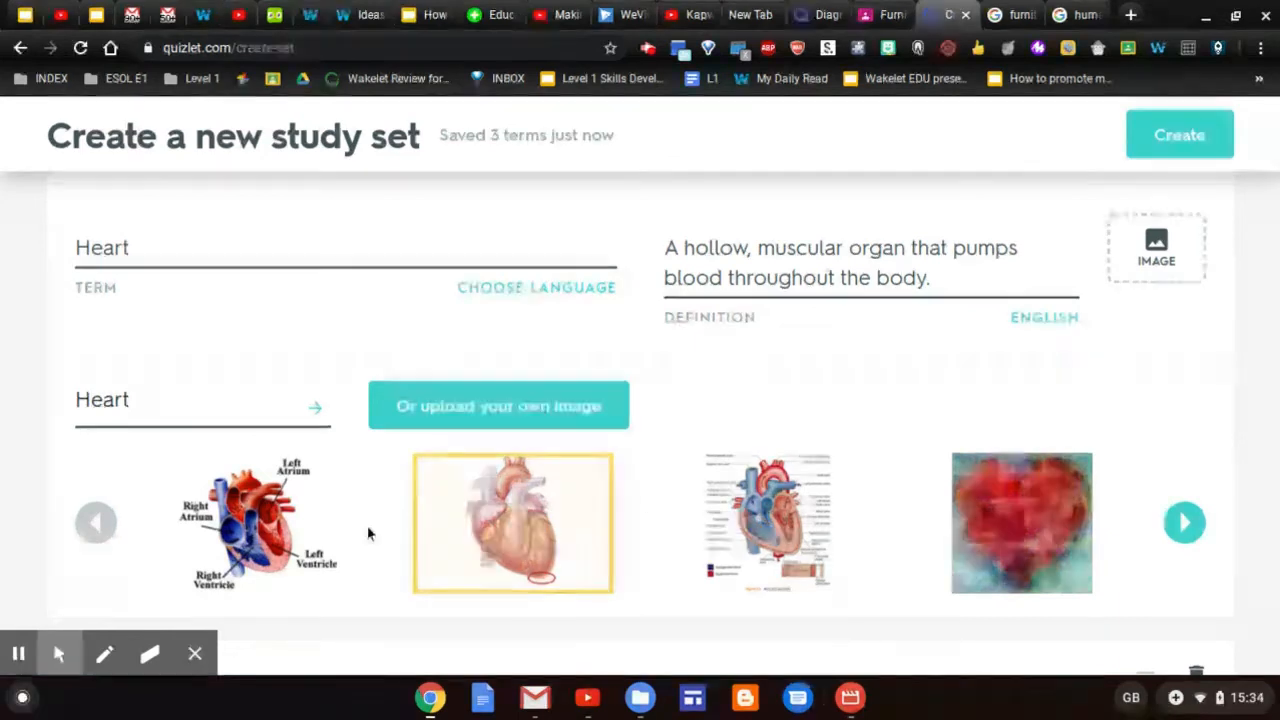
{"action": "left_click", "coordinate": [250, 510]}
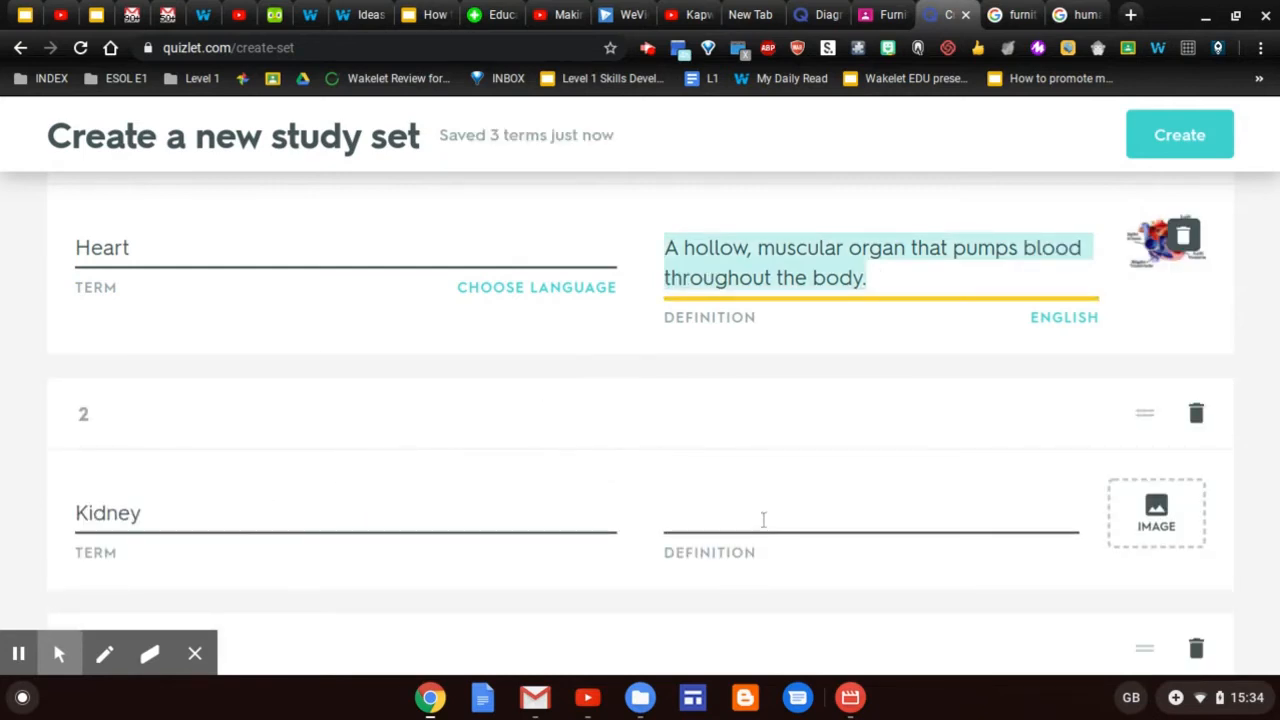
Define Kidney with the 'Filters waste…' suggestion and attach the fourth kidney picture
{"action": "left_click", "coordinate": [764, 519]}
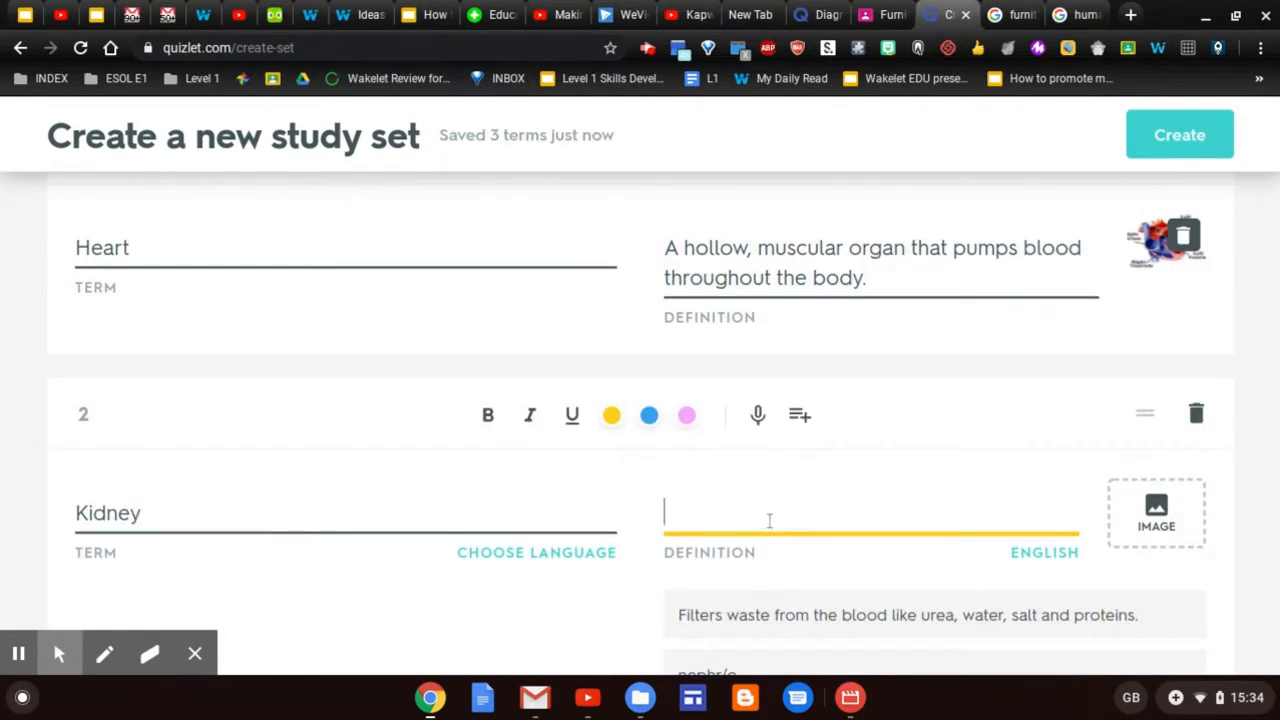
{"action": "left_click", "coordinate": [828, 617]}
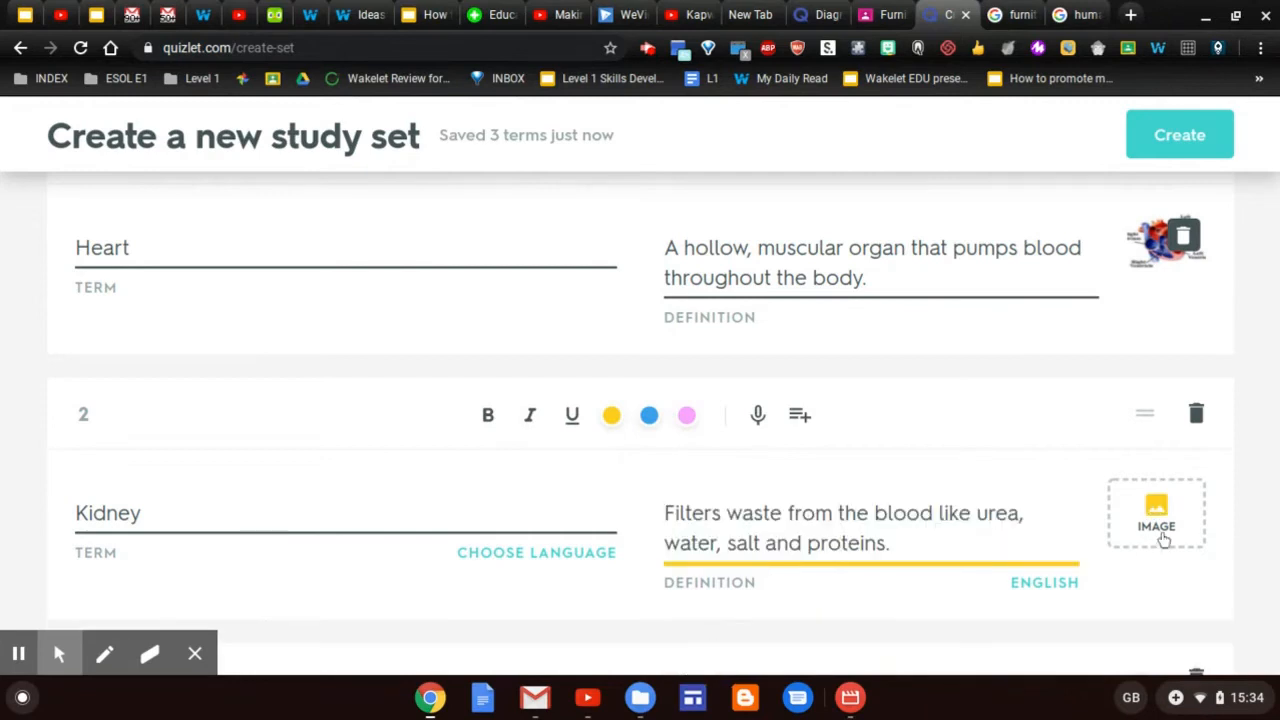
{"action": "left_click", "coordinate": [1158, 533]}
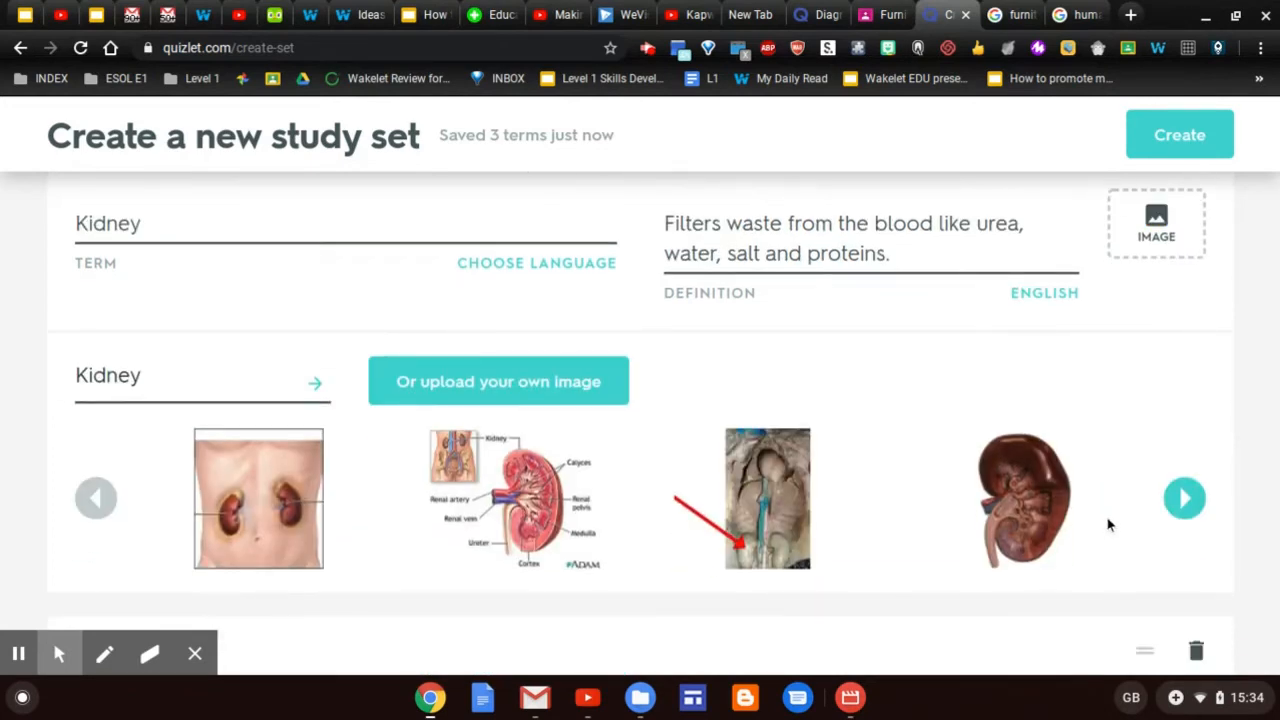
{"action": "left_click", "coordinate": [1047, 511]}
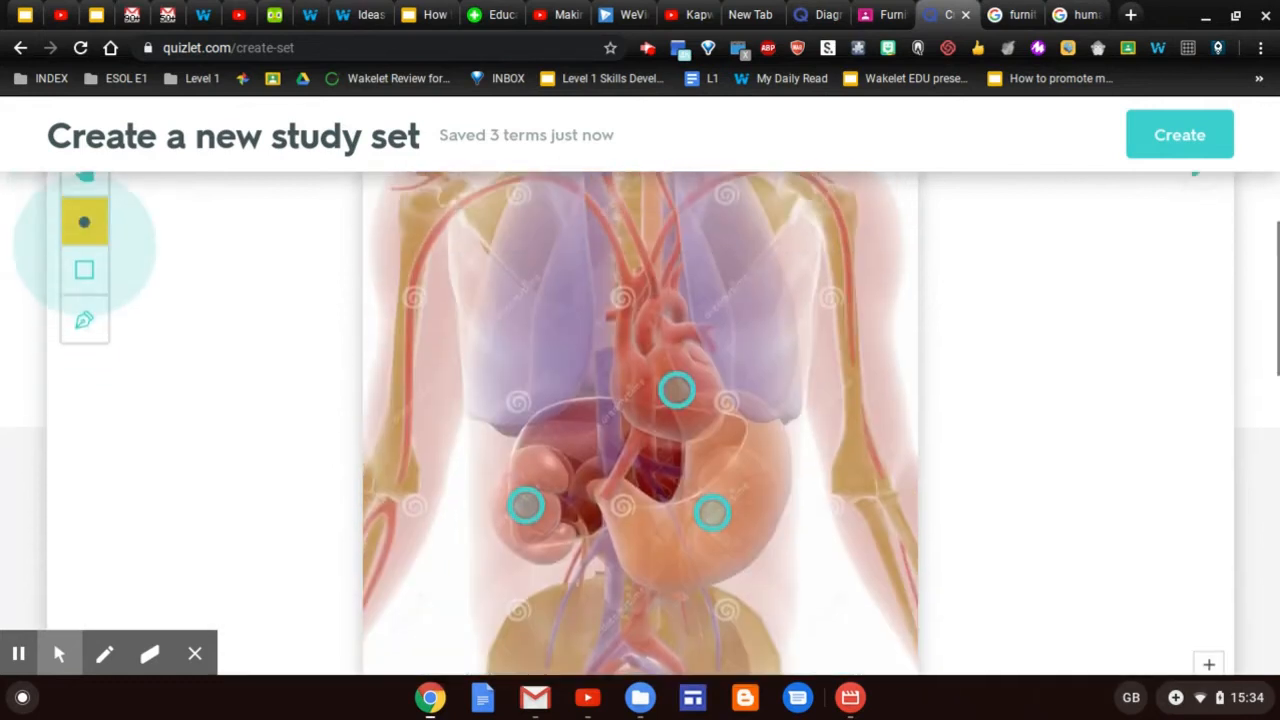
Bring up suggested definitions in the Stomach card's Definition field
{"action": "scroll", "coordinate": [804, 426], "scroll_direction": "up", "scroll_amount": 1}
{"action": "scroll", "coordinate": [804, 426], "scroll_direction": "up", "scroll_amount": 1}
{"action": "scroll", "coordinate": [804, 426], "scroll_direction": "down", "scroll_amount": 2}
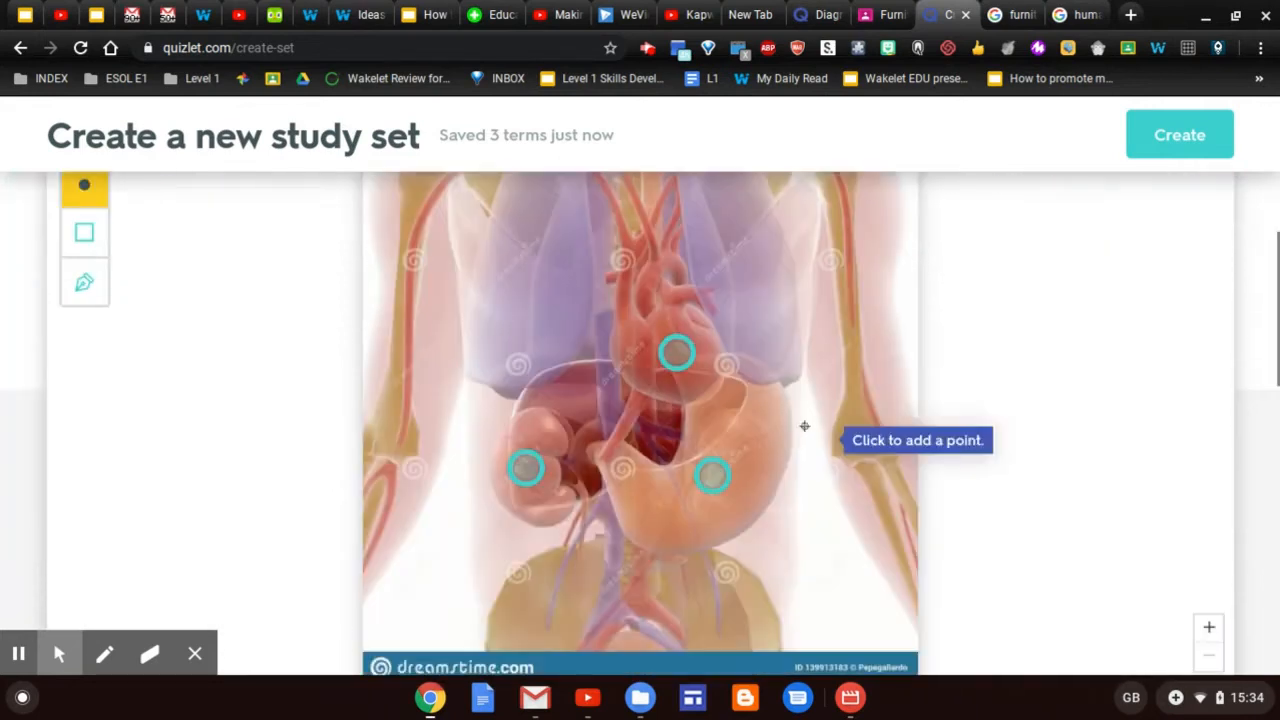
{"action": "left_click", "coordinate": [744, 258]}
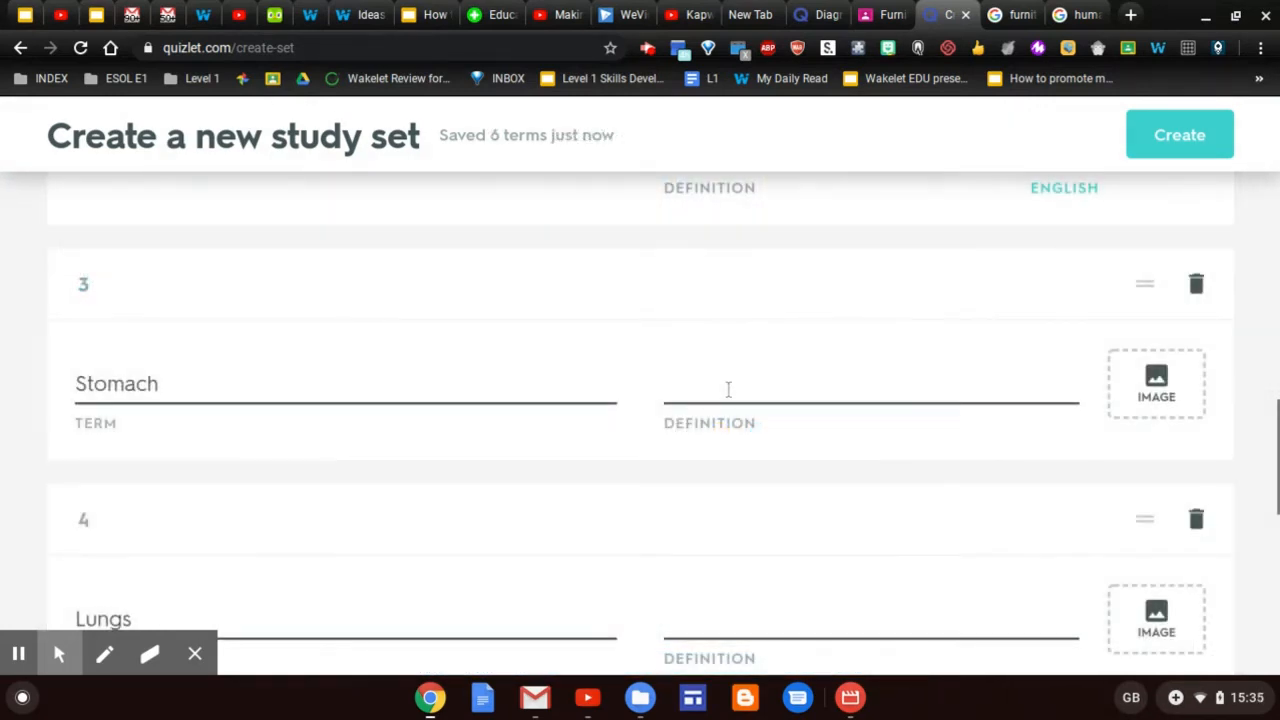
{"action": "left_click", "coordinate": [728, 390]}
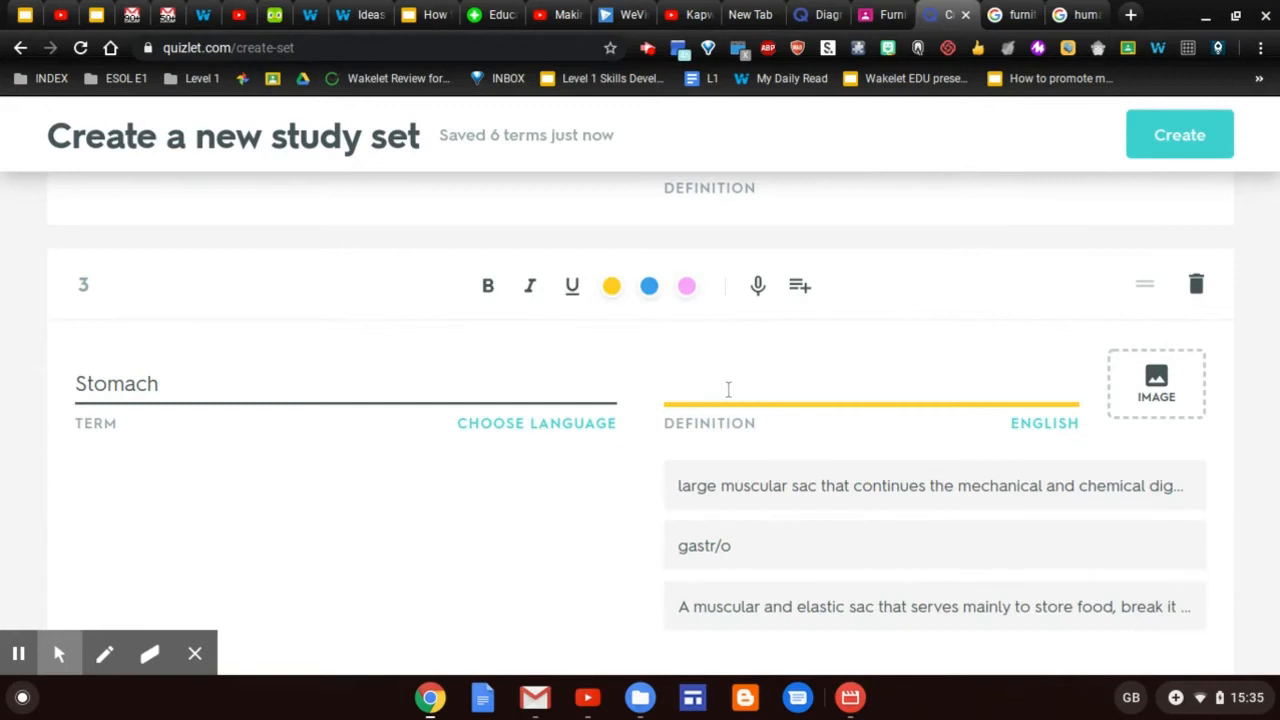
Define Stomach as a muscular sac for digesting food and browse pictures for its card
{"action": "left_click", "coordinate": [808, 486]}
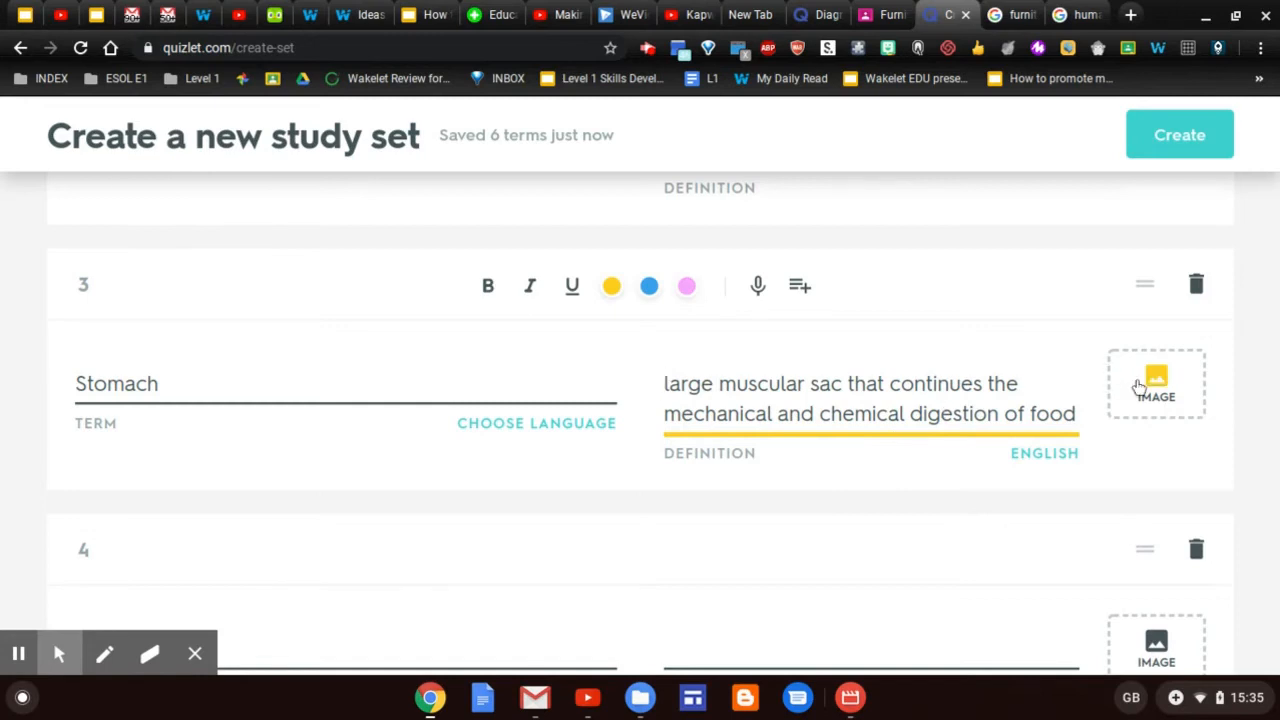
{"action": "left_click", "coordinate": [1139, 387]}
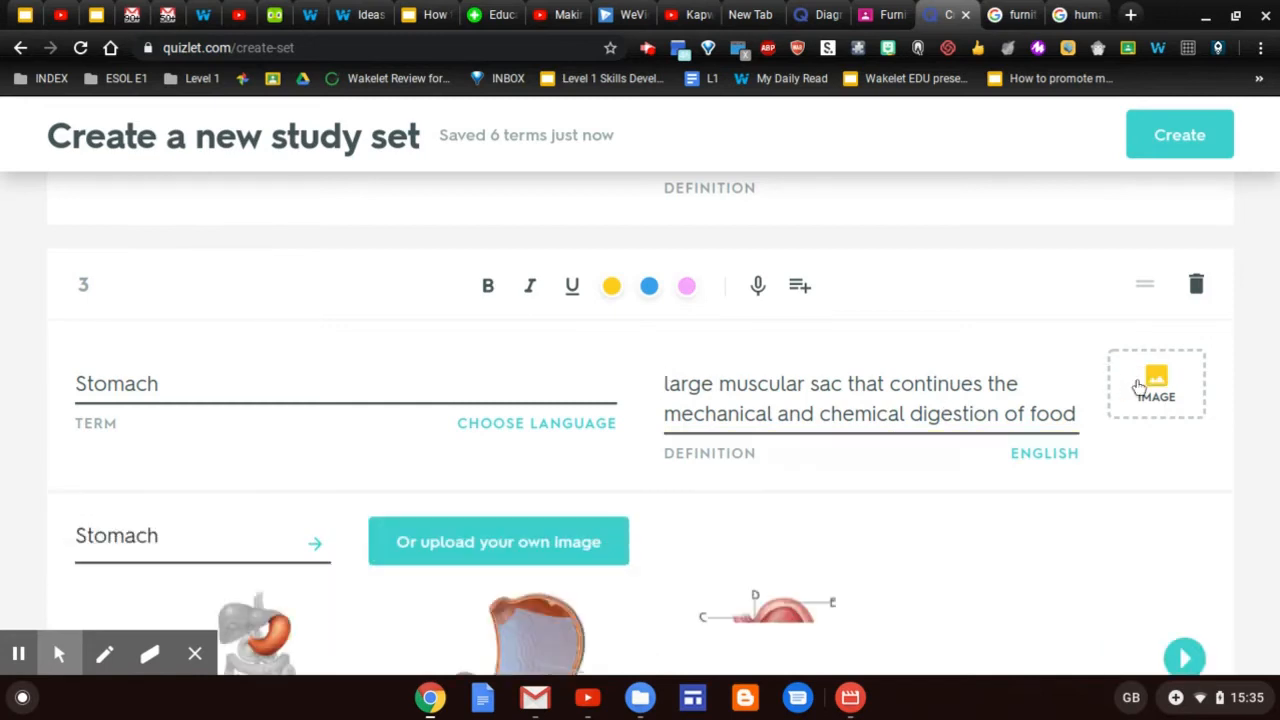
{"action": "scroll", "coordinate": [980, 500], "scroll_direction": "down", "scroll_amount": 2}
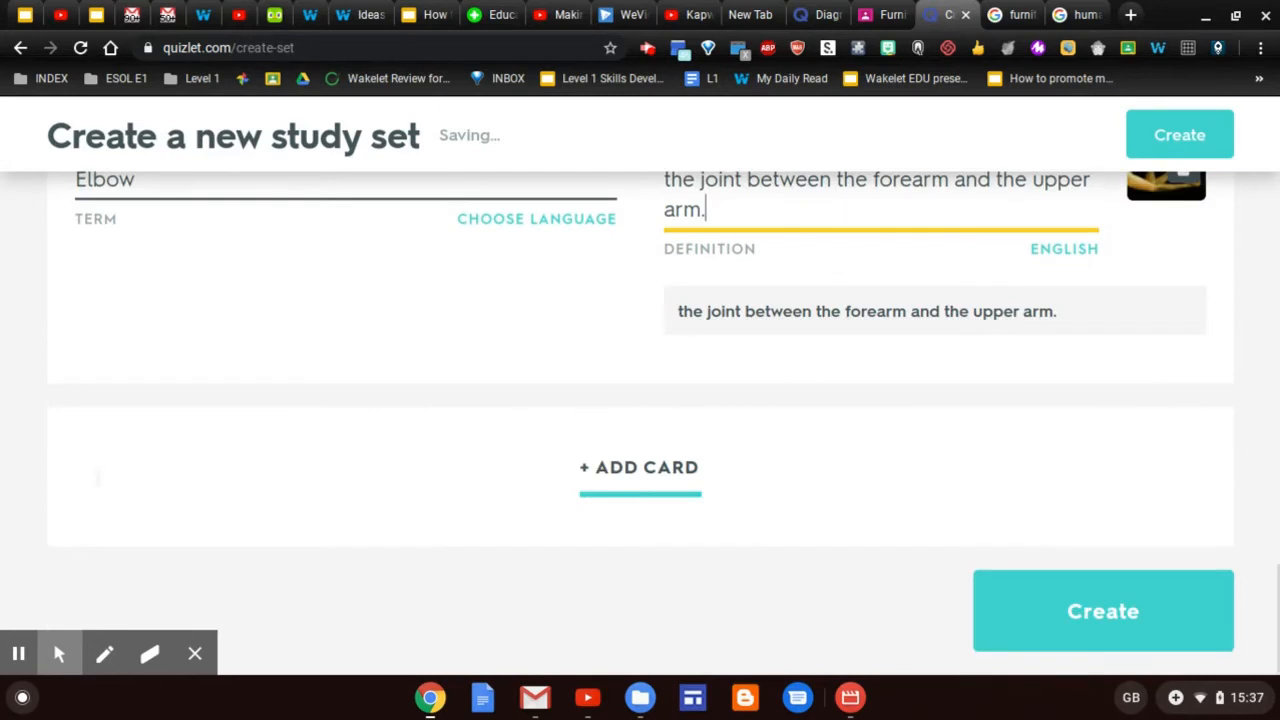
{"action": "scroll", "coordinate": [640, 430], "scroll_direction": "up", "scroll_amount": 9}
{"action": "scroll", "coordinate": [97, 478], "scroll_direction": "down", "scroll_amount": 9}
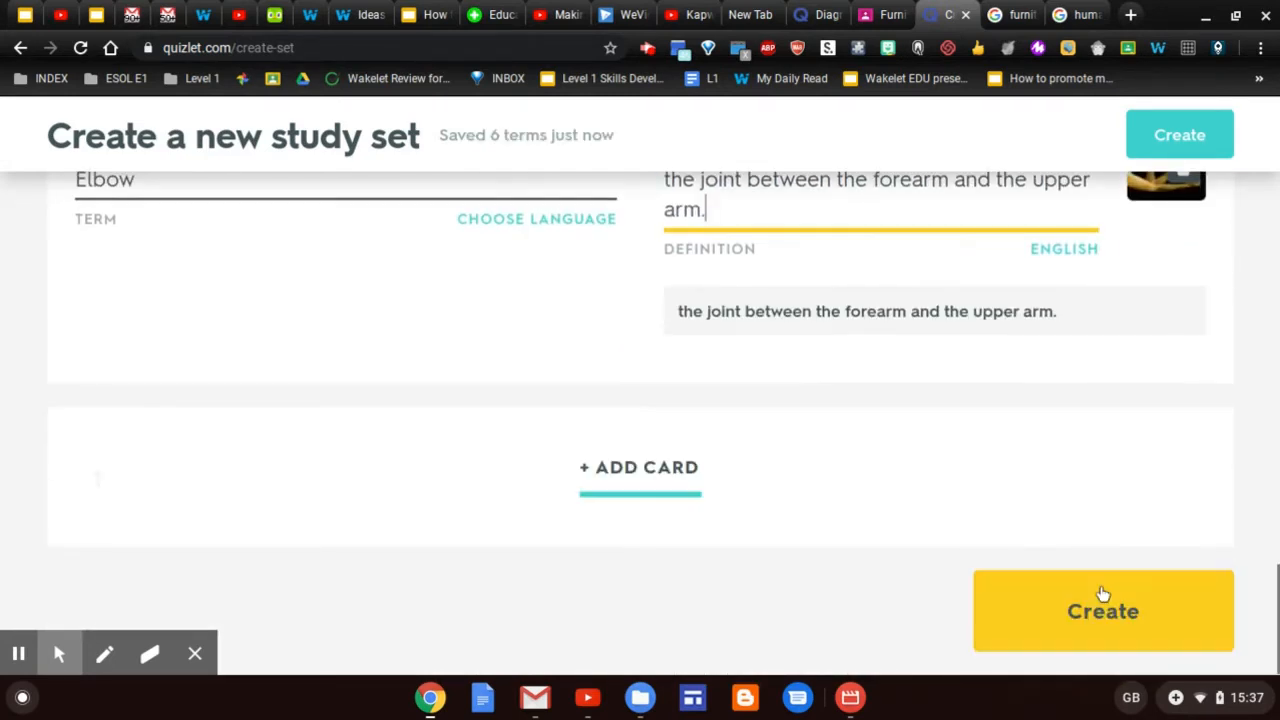
Create the Human Anatomy set and find Share on Google Classroom in the share dialog
{"action": "left_click", "coordinate": [1103, 595]}
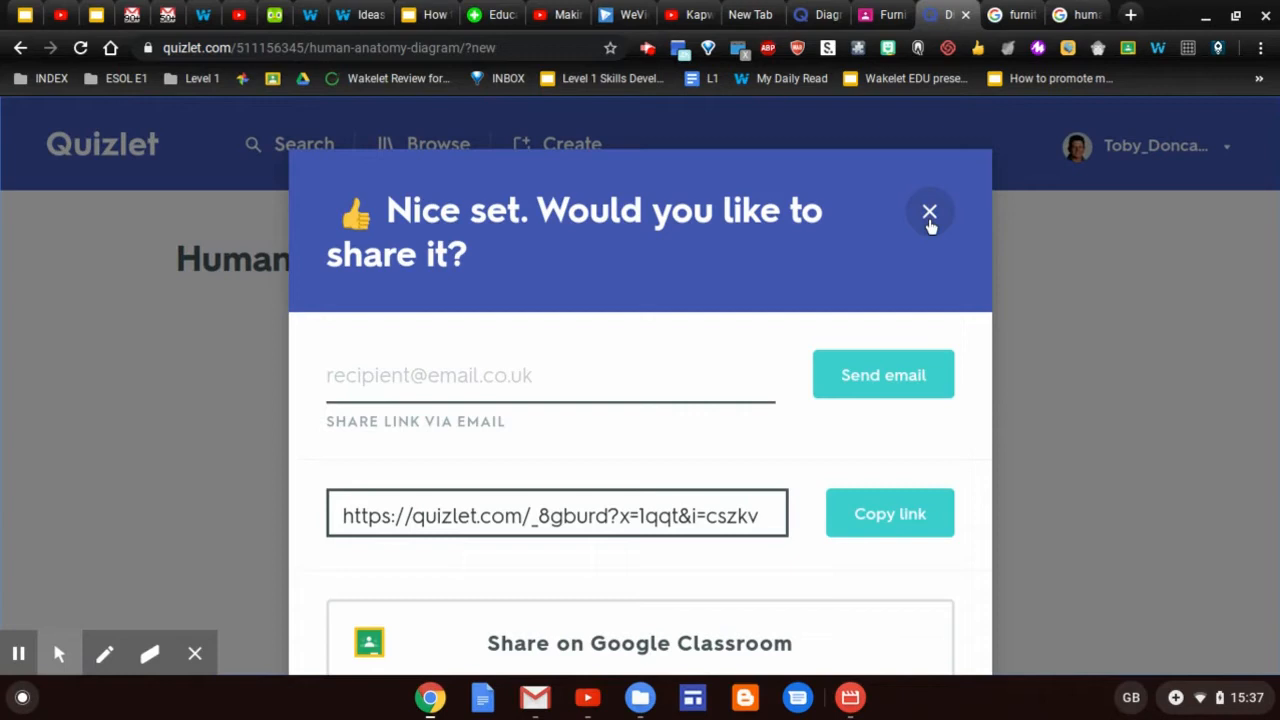
{"action": "scroll", "coordinate": [929, 226], "scroll_direction": "down", "scroll_amount": 3}
{"action": "scroll", "coordinate": [640, 385], "scroll_direction": "down", "scroll_amount": 1}
{"action": "scroll", "coordinate": [640, 385], "scroll_direction": "up", "scroll_amount": 1}
{"action": "scroll", "coordinate": [640, 385], "scroll_direction": "up", "scroll_amount": 1}
{"action": "scroll", "coordinate": [640, 385], "scroll_direction": "up", "scroll_amount": 1}
{"action": "scroll", "coordinate": [640, 385], "scroll_direction": "up", "scroll_amount": 1}
{"action": "scroll", "coordinate": [640, 385], "scroll_direction": "down", "scroll_amount": 2}
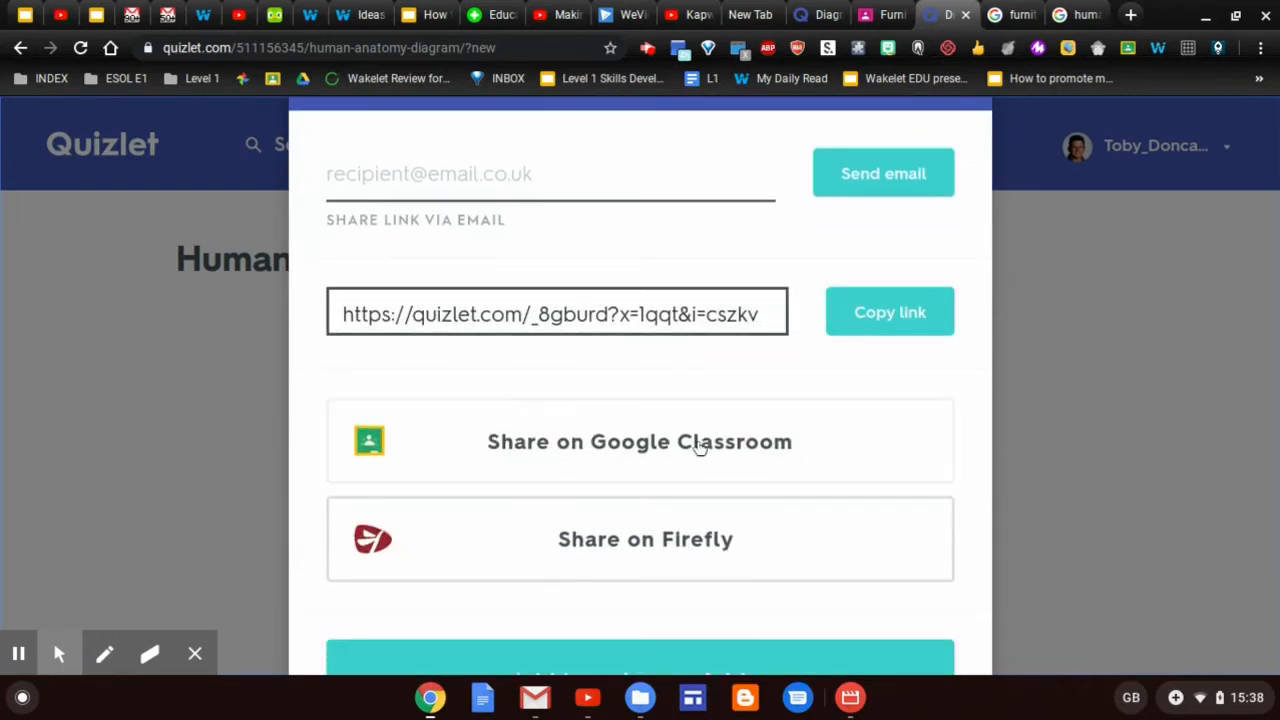
Share the set to Google Classroom as a new assignment for the Test class
{"action": "left_click", "coordinate": [698, 444]}
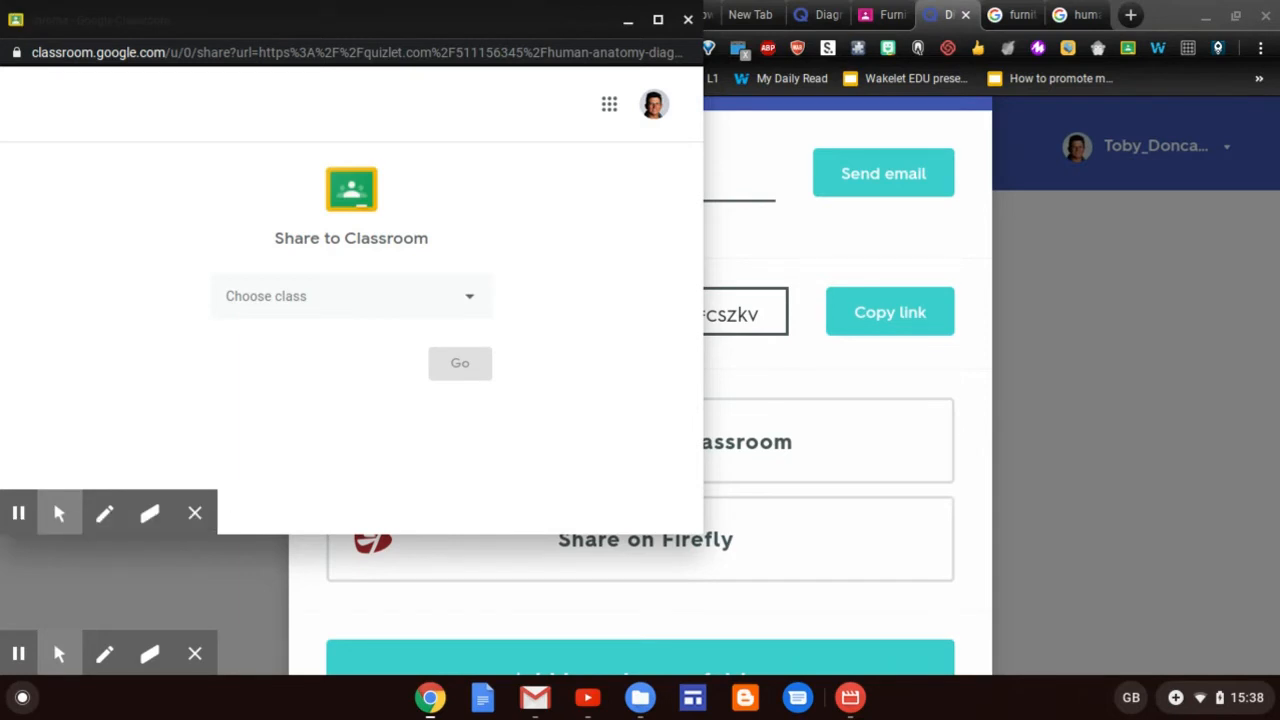
{"action": "left_click", "coordinate": [470, 299]}
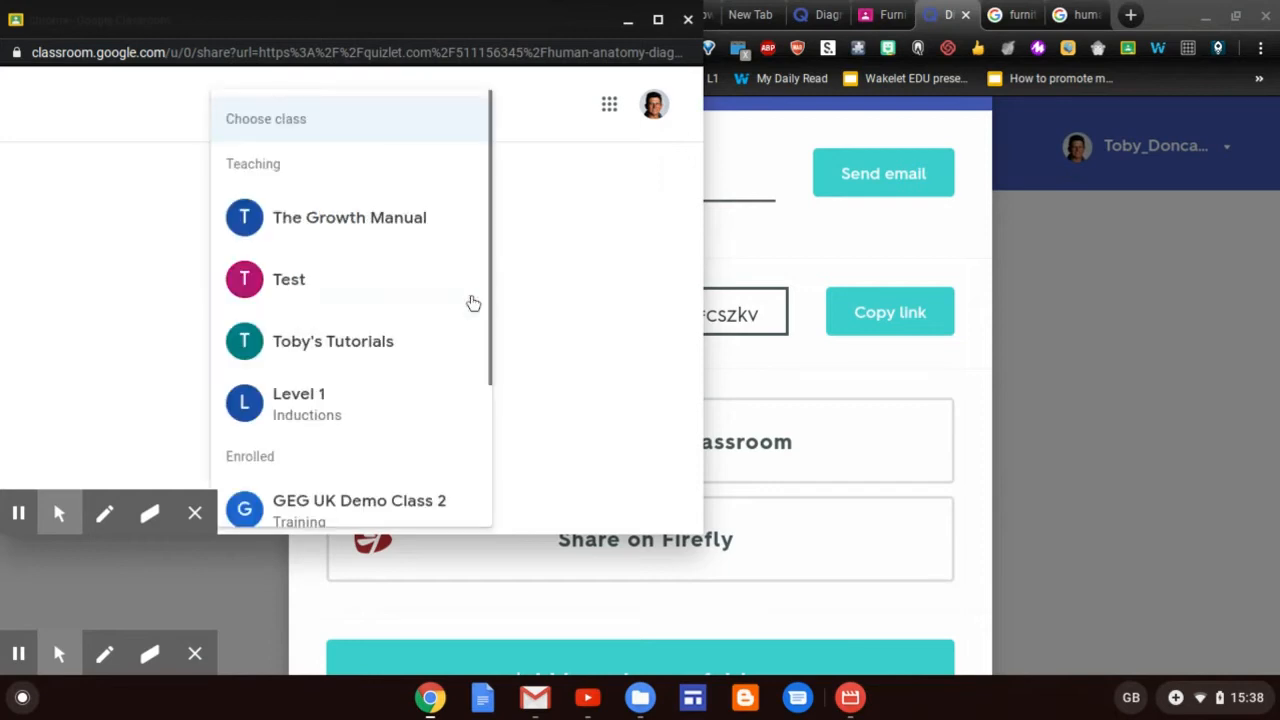
{"action": "left_click", "coordinate": [343, 291]}
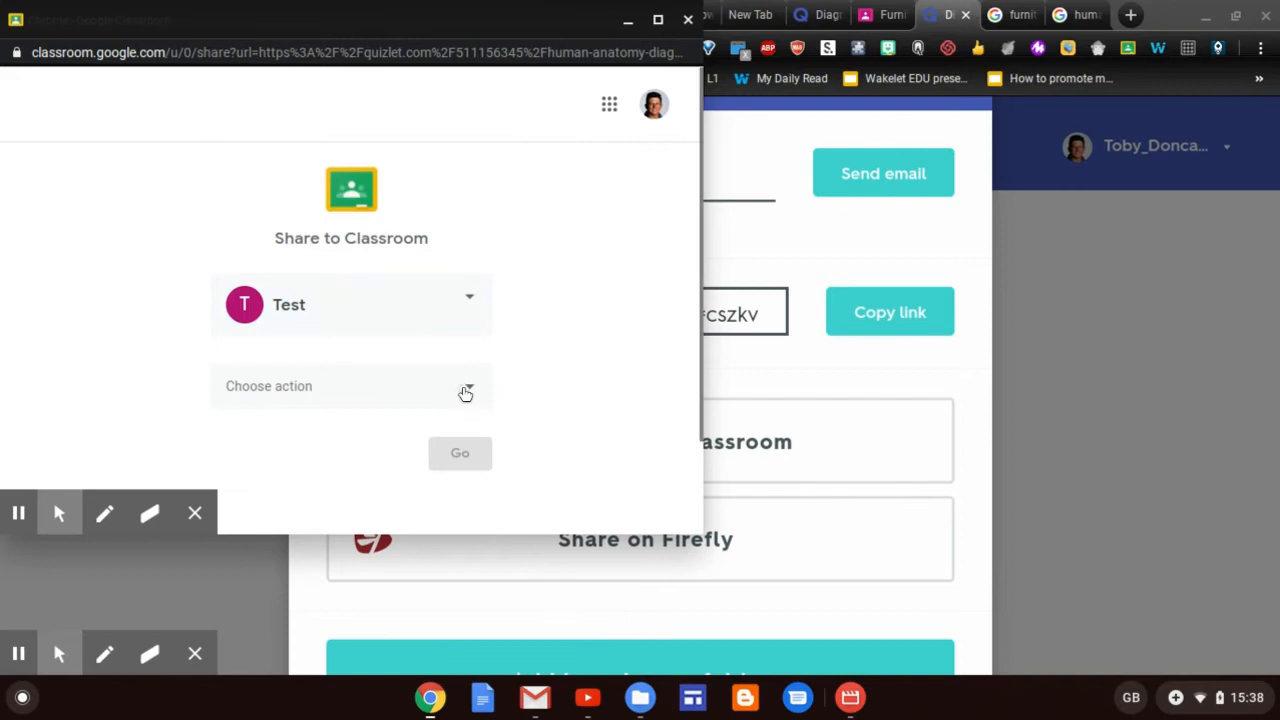
{"action": "left_click", "coordinate": [466, 391]}
{"action": "left_click", "coordinate": [357, 351]}
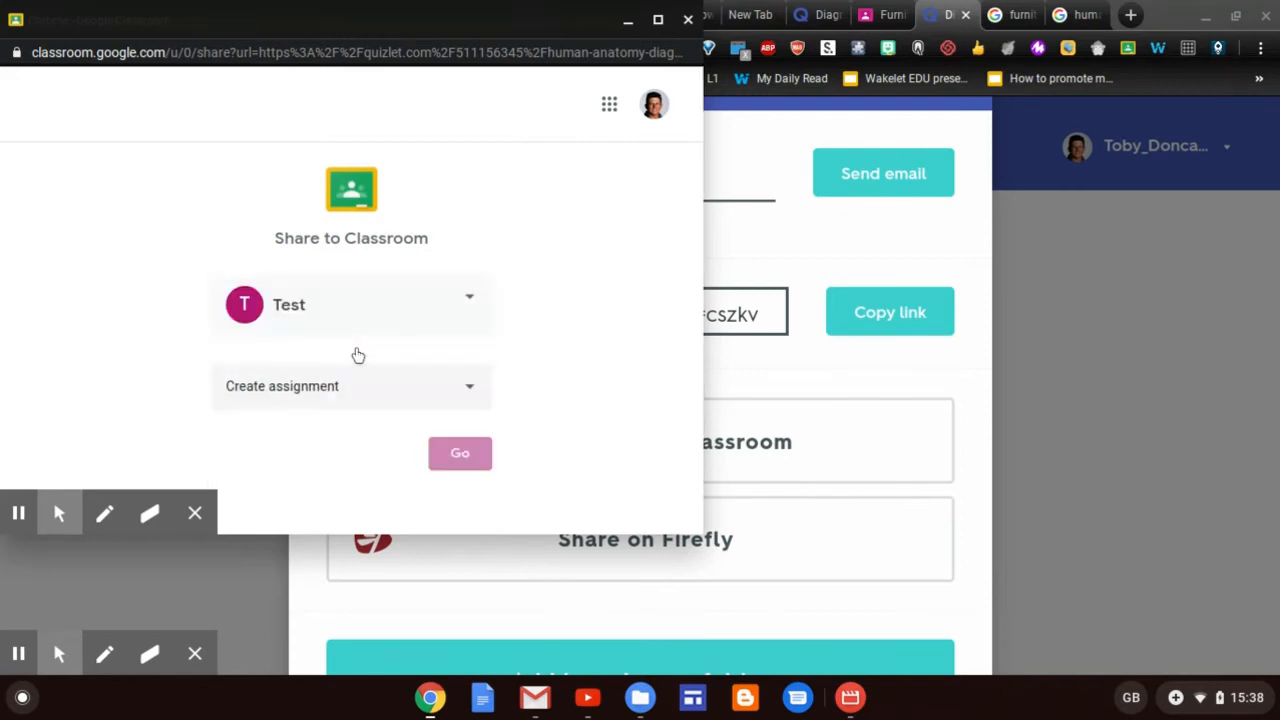
{"action": "left_click", "coordinate": [462, 456]}
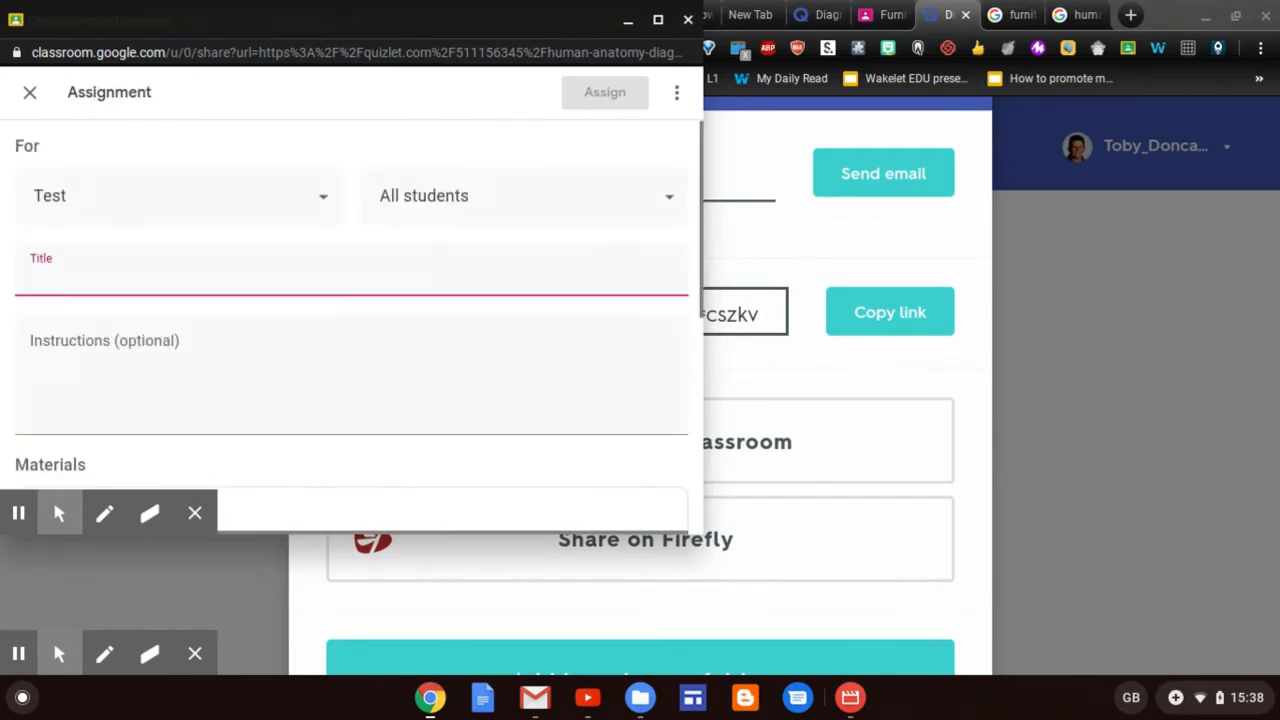
Enter 'Human Anatomy' as the title, keep 100 points and set the due date to Jun 15
{"action": "type", "text": "Human "}
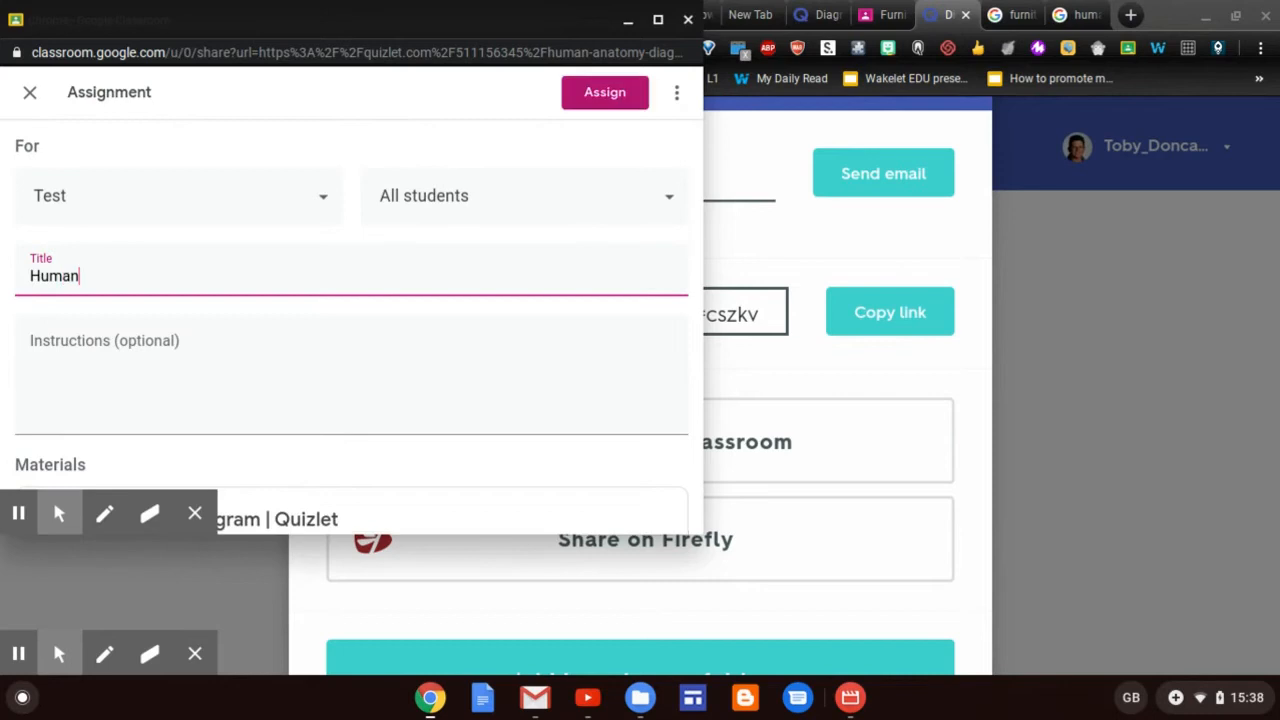
{"action": "type", "text": "Anatomy"}
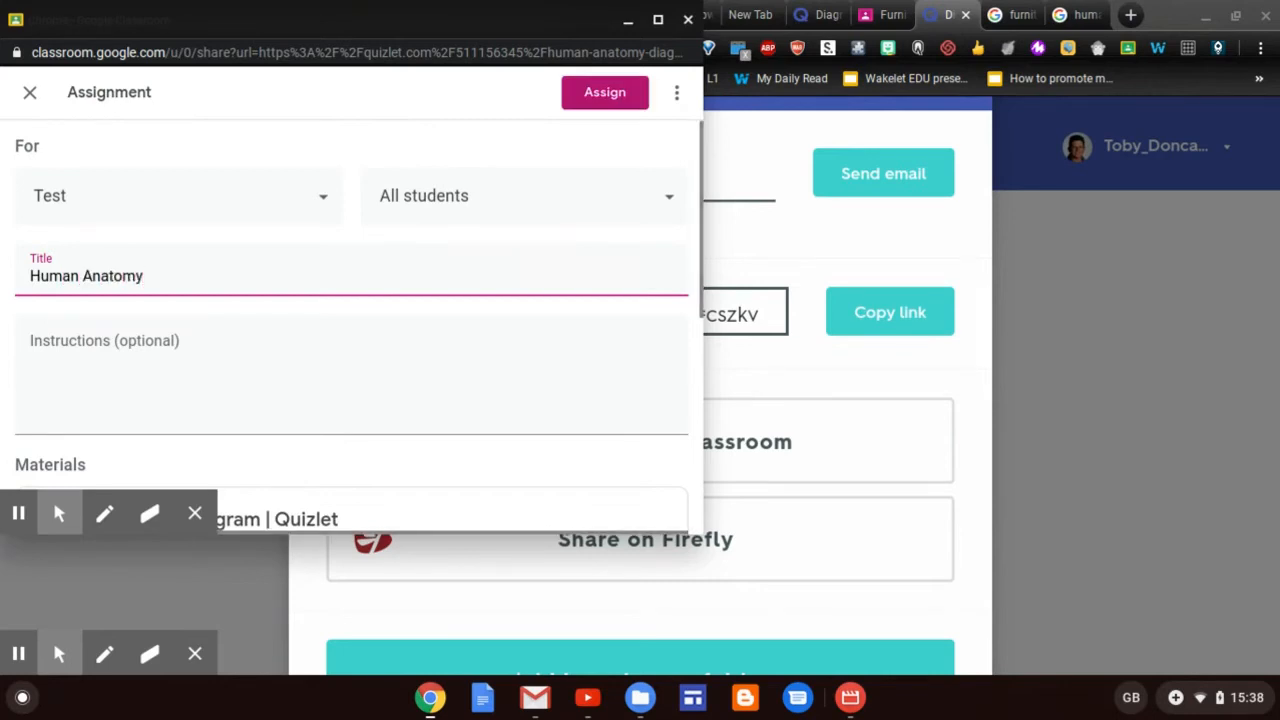
{"action": "scroll", "coordinate": [350, 300], "scroll_direction": "down", "scroll_amount": 3}
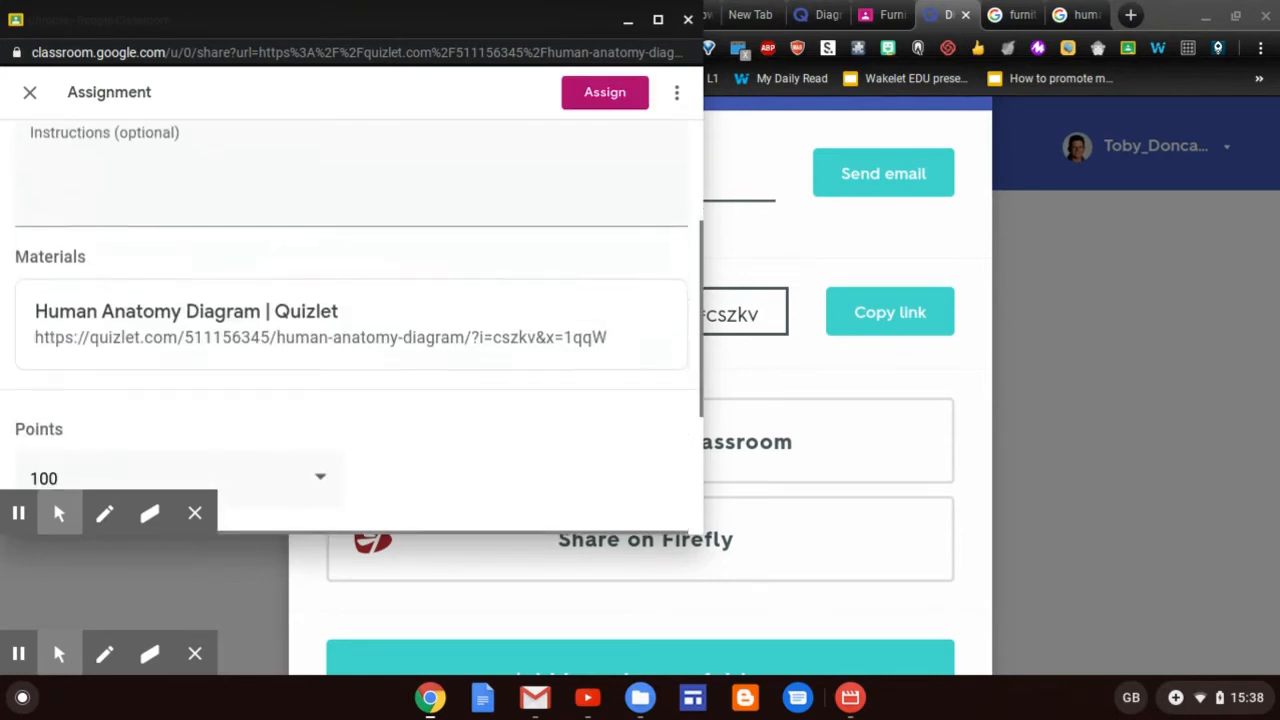
{"action": "scroll", "coordinate": [350, 330], "scroll_direction": "down", "scroll_amount": 2}
{"action": "left_click", "coordinate": [160, 263]}
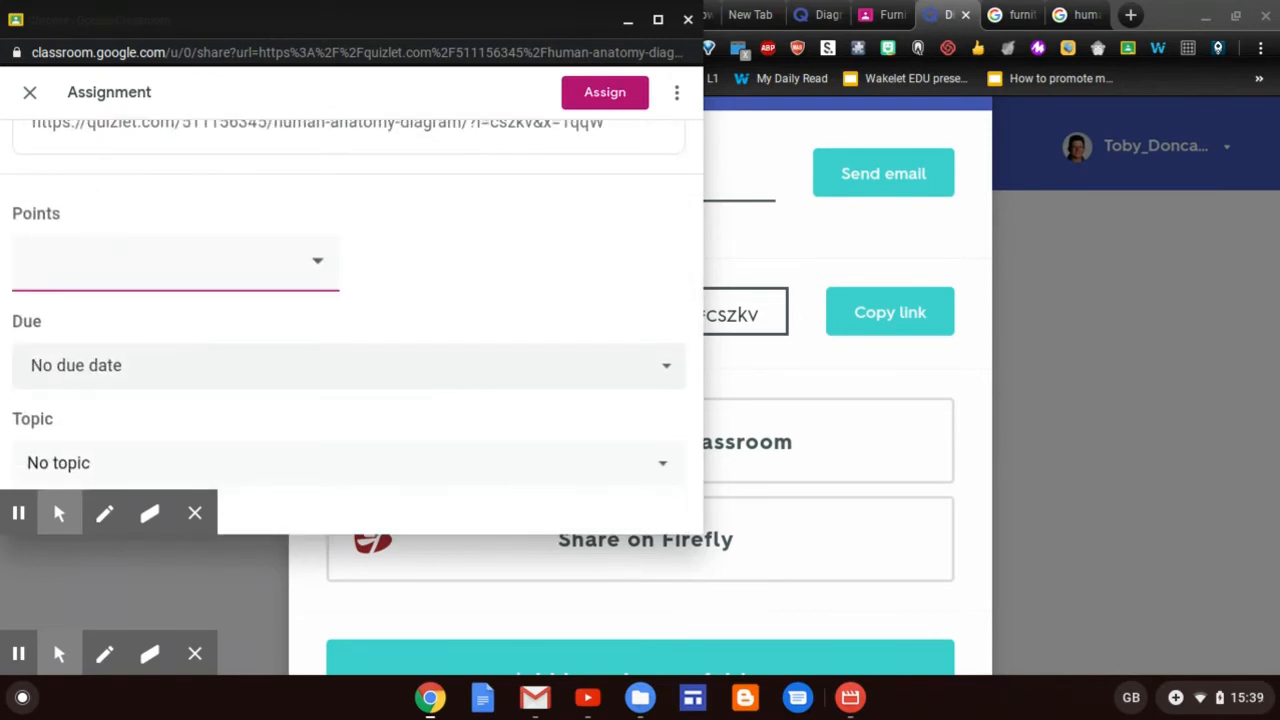
{"action": "left_click", "coordinate": [483, 371]}
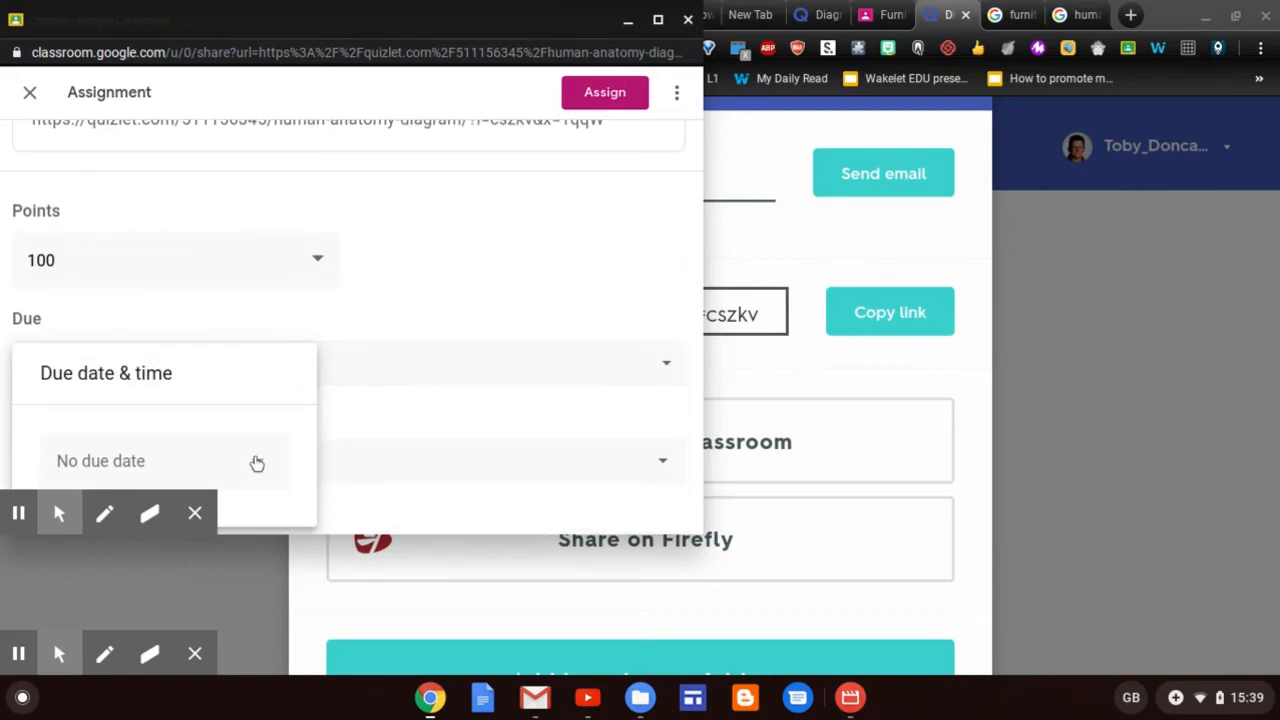
{"action": "left_click", "coordinate": [257, 463]}
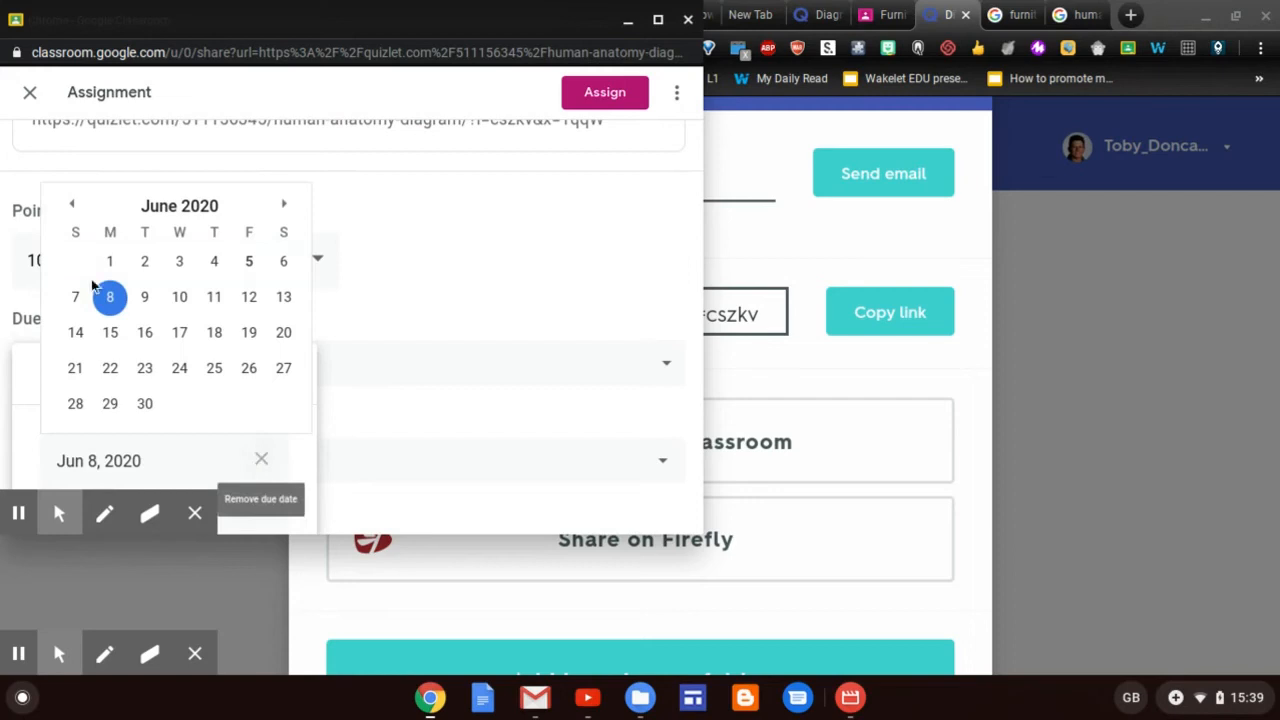
{"action": "left_click", "coordinate": [111, 333]}
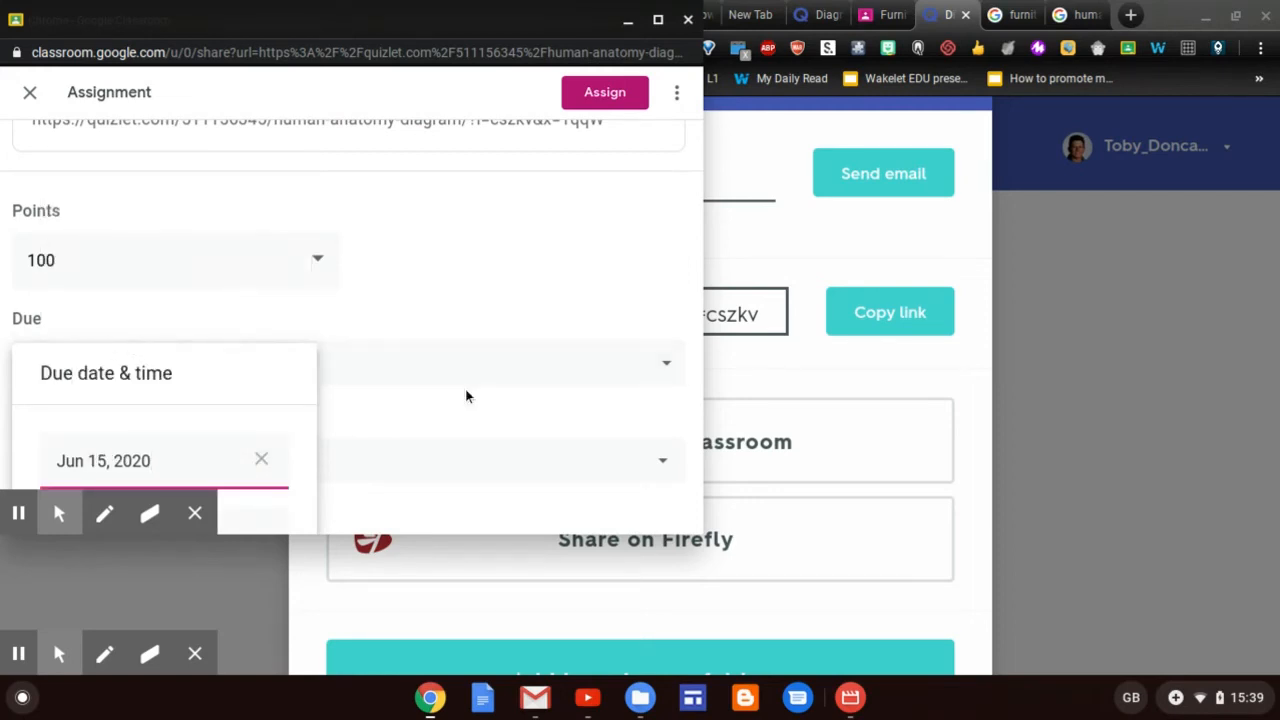
File the assignment under a new topic '8 June 2020' and post it to the class
{"action": "left_click", "coordinate": [485, 466]}
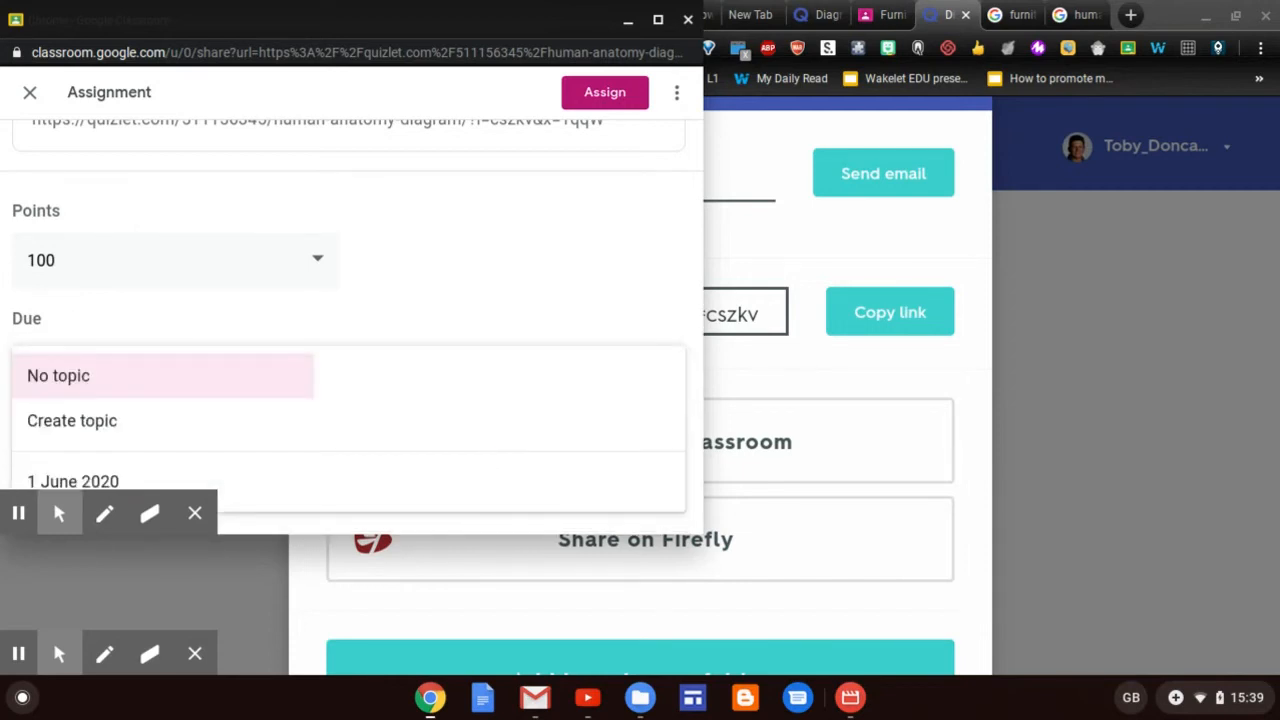
{"action": "left_click", "coordinate": [220, 425]}
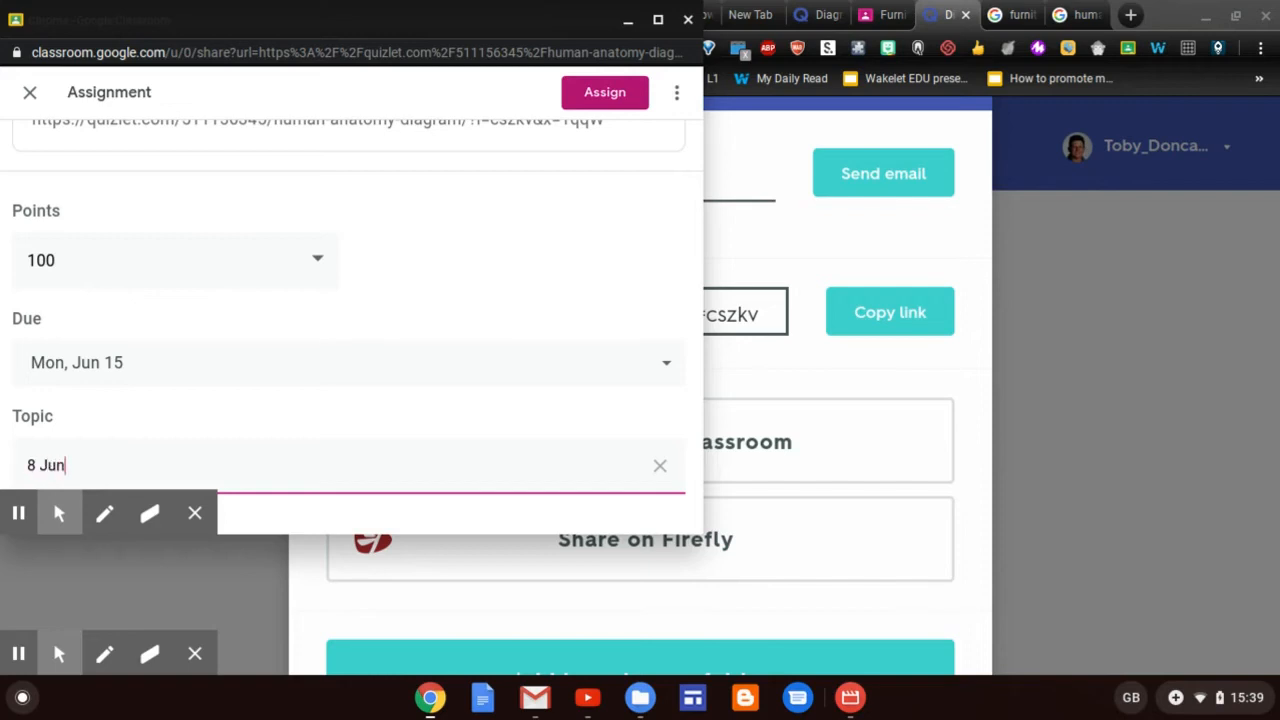
{"action": "type", "text": "2020"}
{"action": "scroll", "coordinate": [535, 293], "scroll_direction": "down", "scroll_amount": 1}
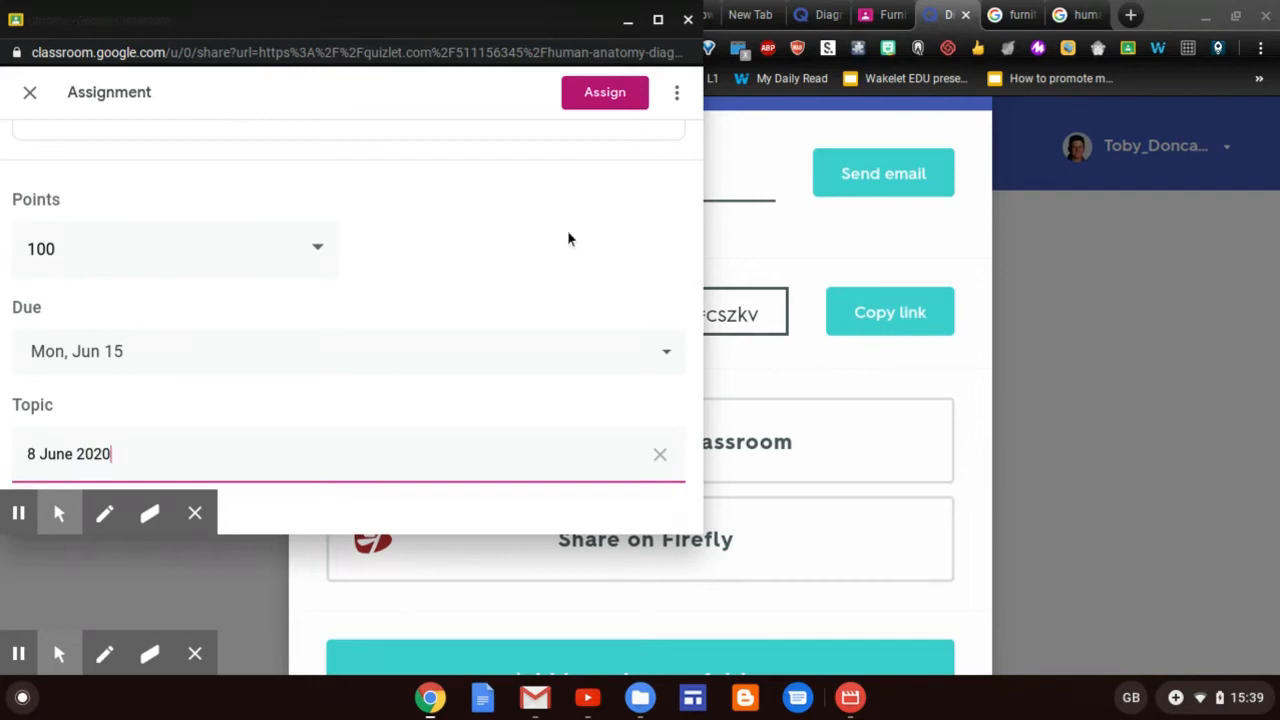
{"action": "scroll", "coordinate": [350, 300], "scroll_direction": "up", "scroll_amount": 3}
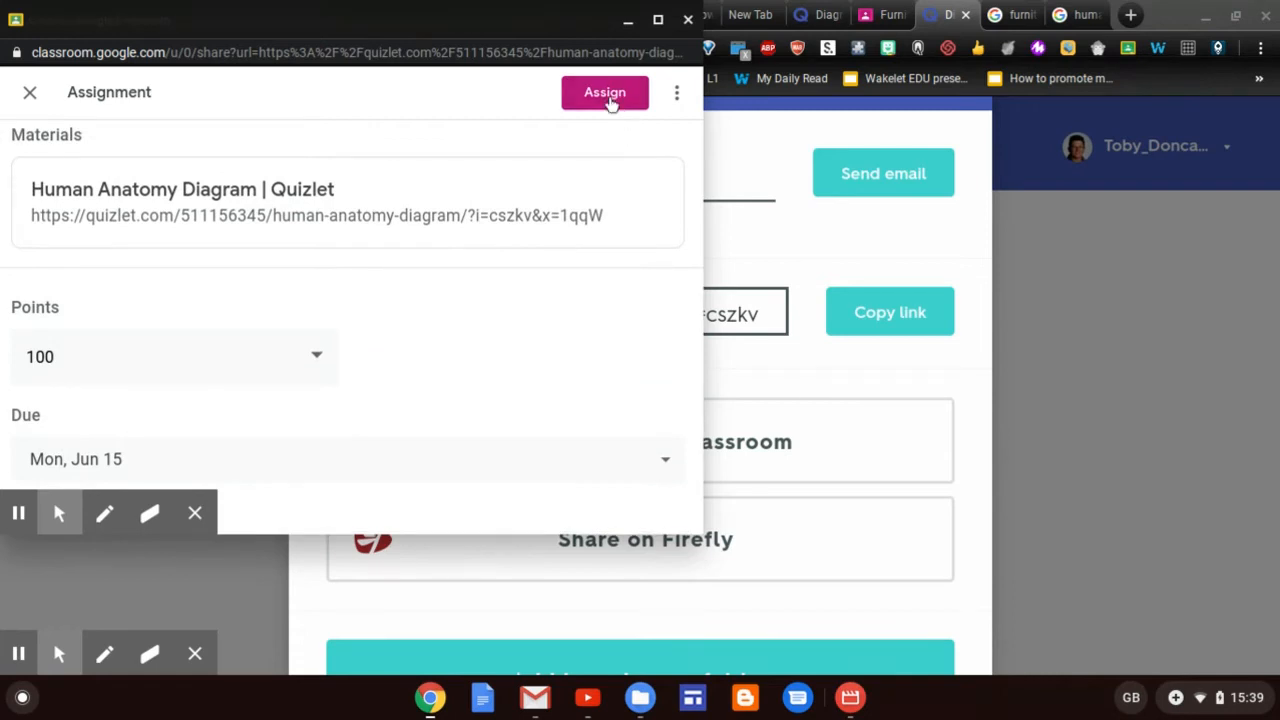
{"action": "left_click", "coordinate": [607, 97]}
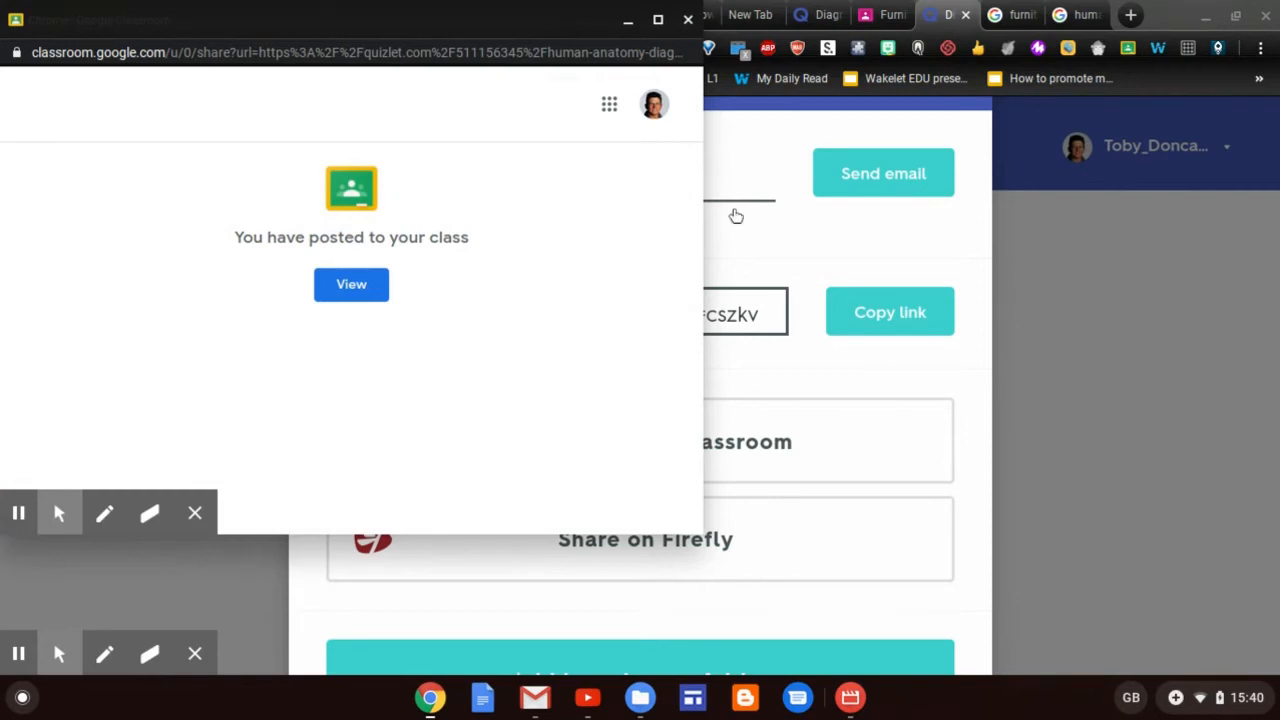
Dismiss the sharing options and open the Human Anatomy set in Flashcards
{"action": "left_click", "coordinate": [1084, 288]}
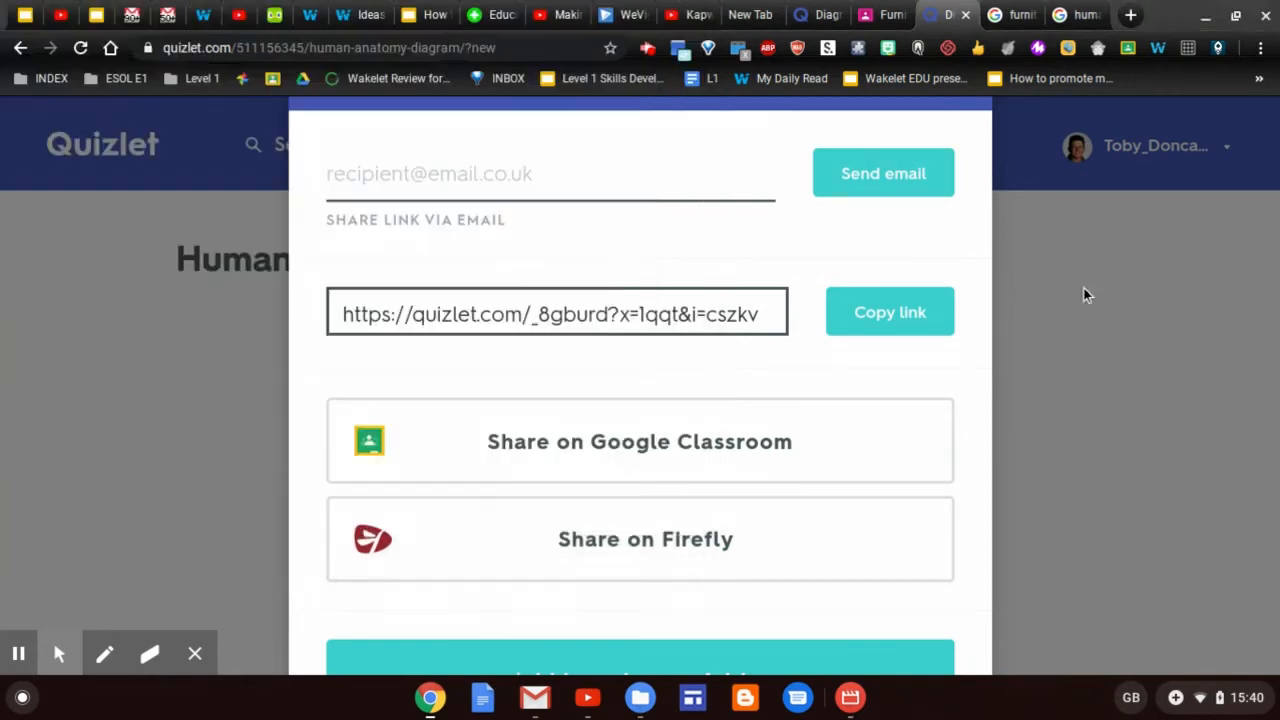
{"action": "left_click", "coordinate": [1084, 288]}
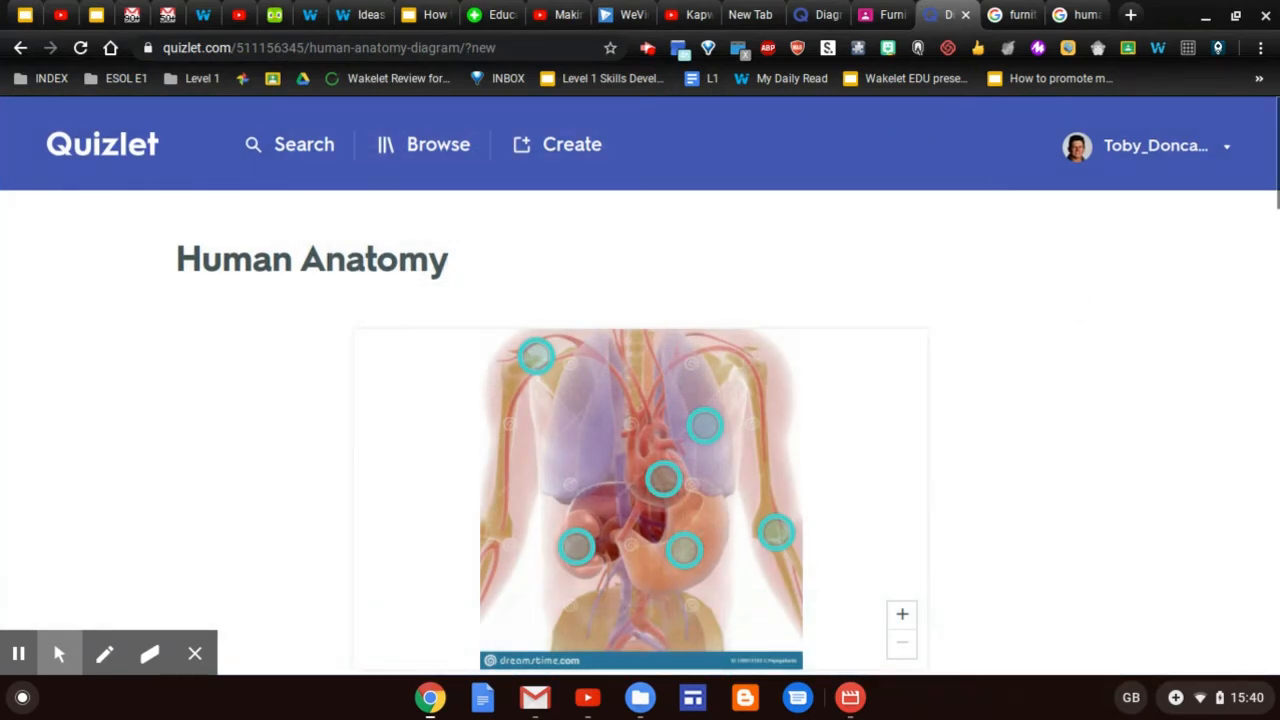
{"action": "scroll", "coordinate": [640, 386], "scroll_direction": "down", "scroll_amount": 4}
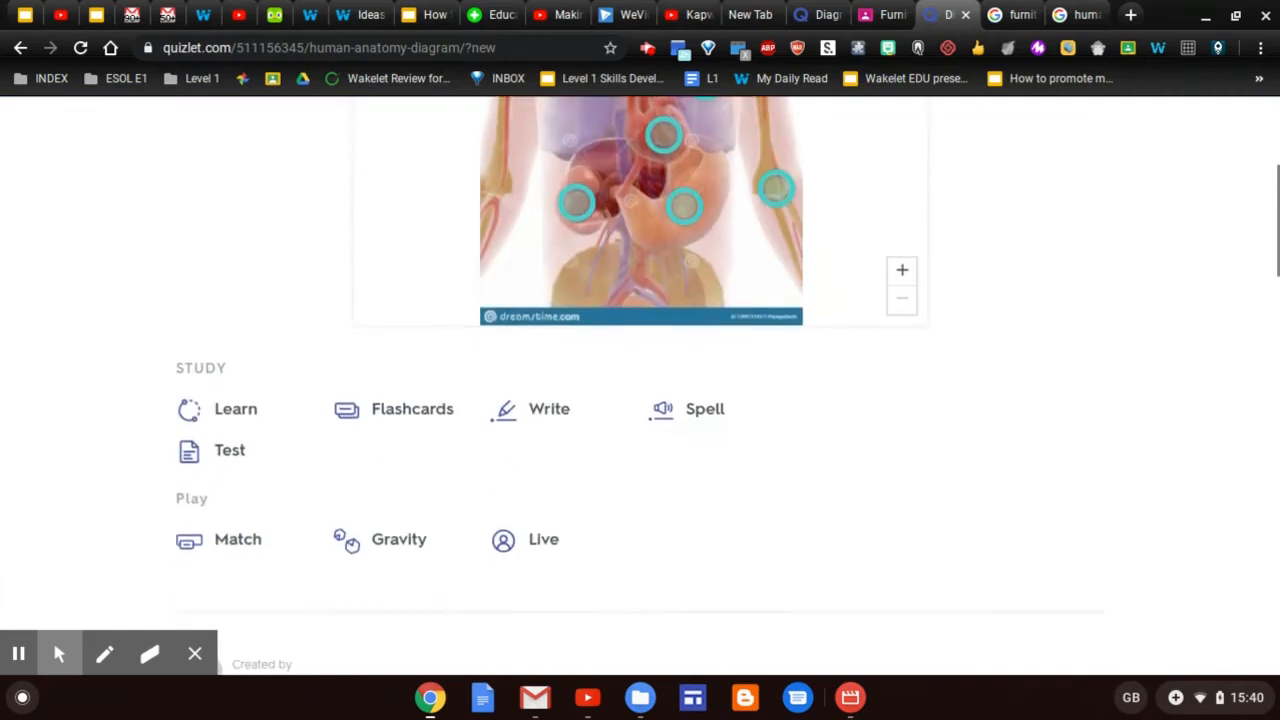
{"action": "scroll", "coordinate": [640, 386], "scroll_direction": "down", "scroll_amount": 1}
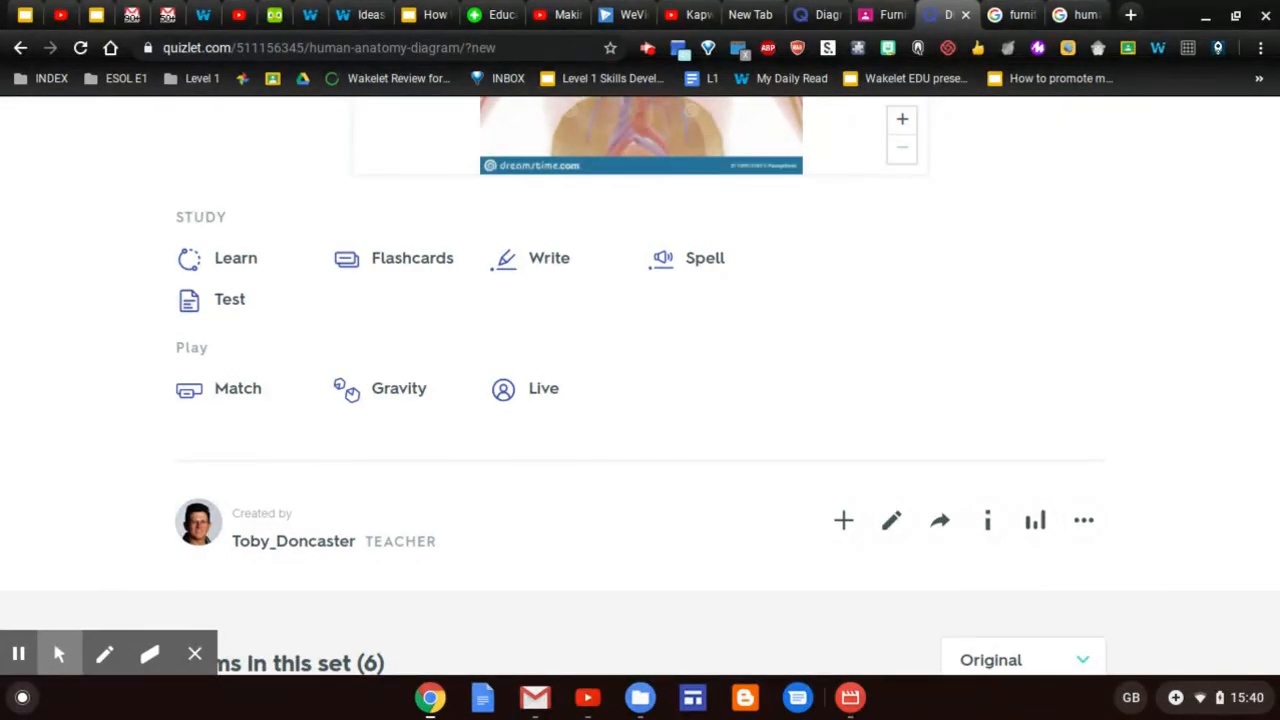
{"action": "left_click", "coordinate": [408, 263]}
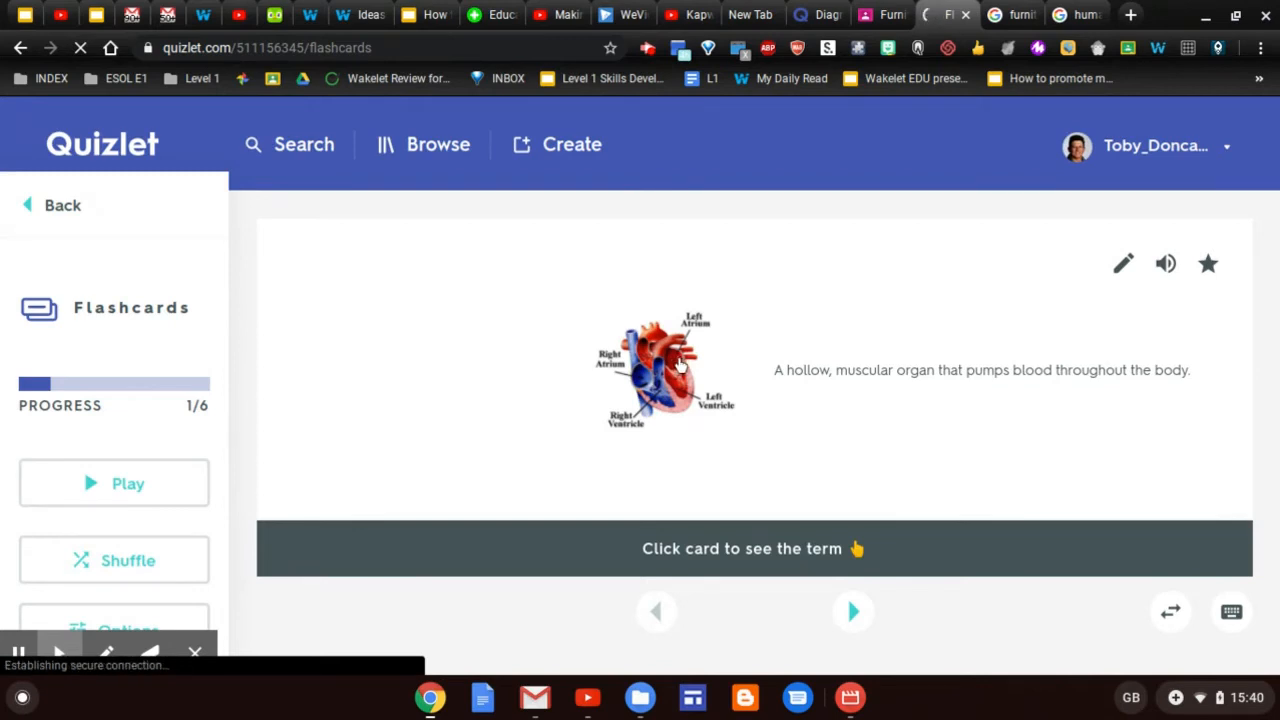
Enlarge the heart image and flip the Heart card, then advance to and flip the Kidney card
{"action": "left_click", "coordinate": [680, 366]}
{"action": "left_click", "coordinate": [680, 366]}
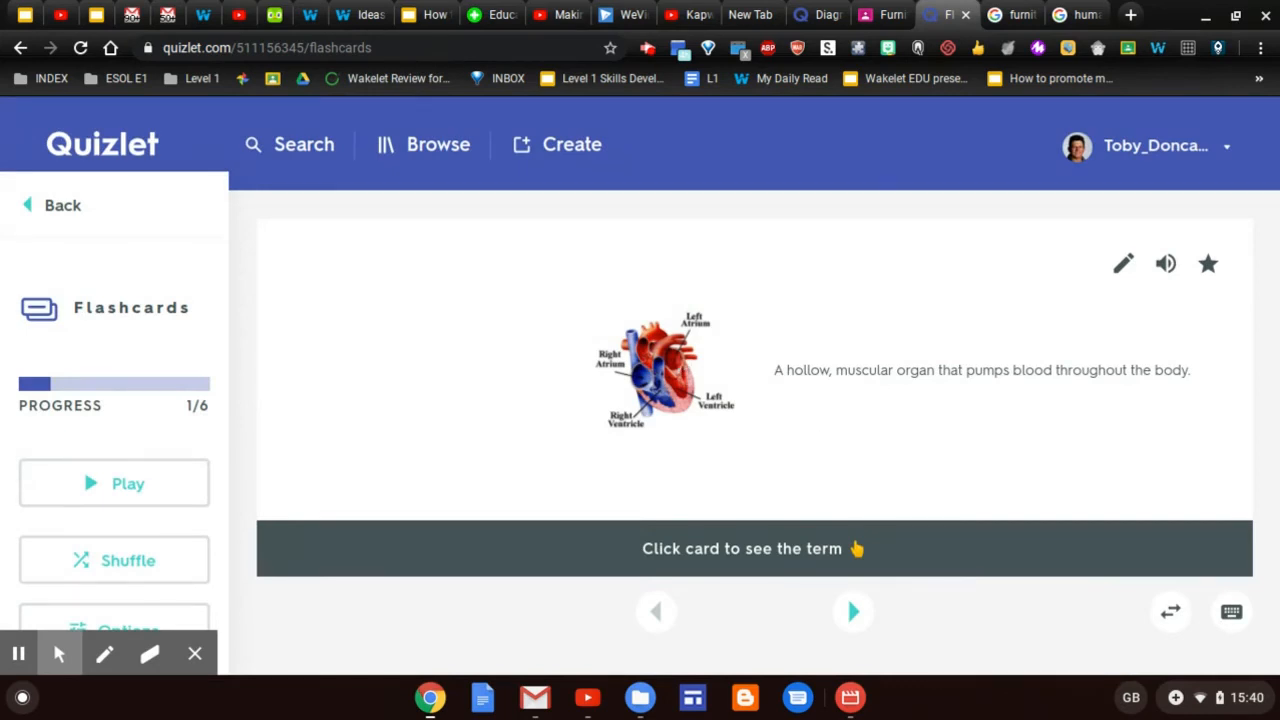
{"action": "left_click", "coordinate": [849, 455]}
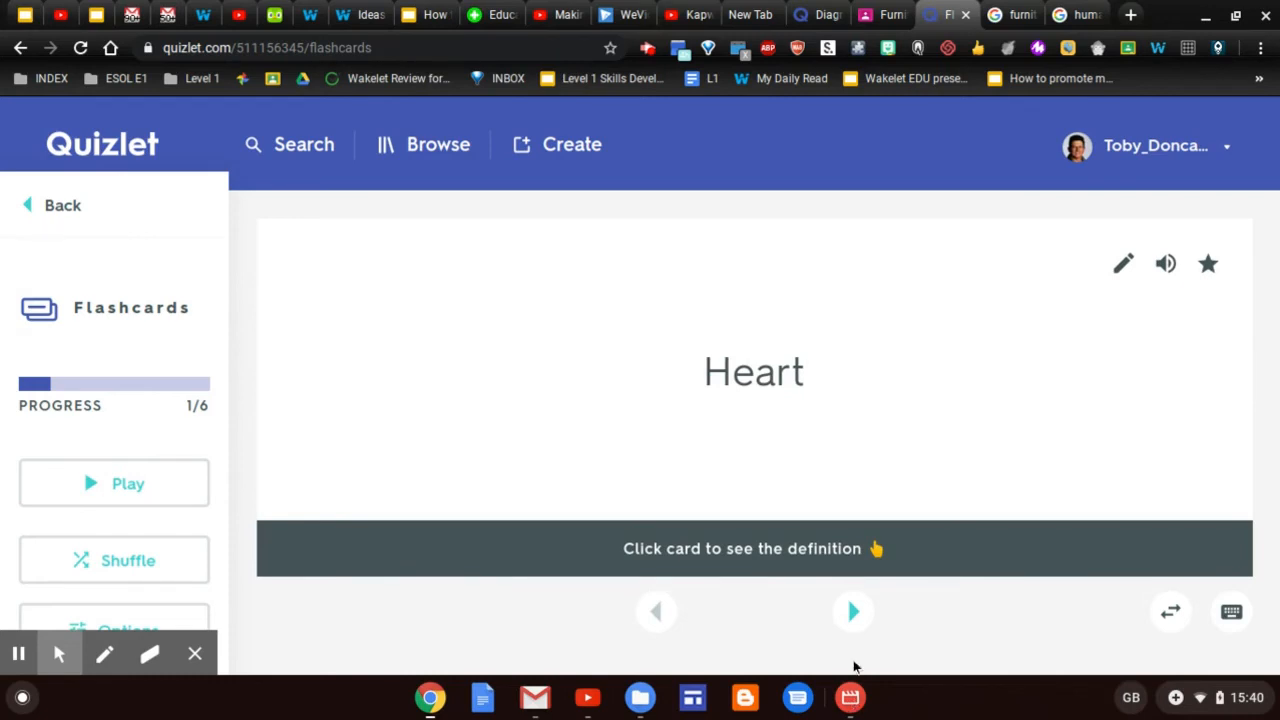
{"action": "left_click", "coordinate": [853, 612]}
{"action": "left_click", "coordinate": [853, 612]}
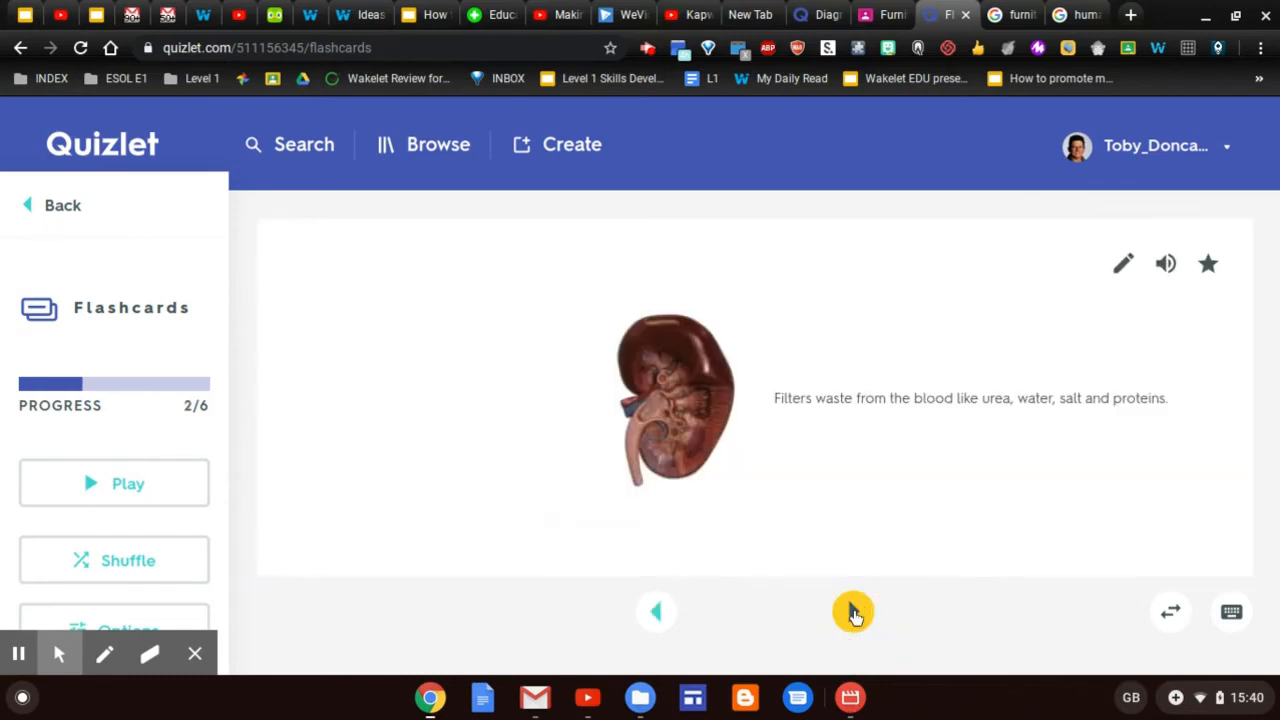
{"action": "left_click", "coordinate": [876, 556]}
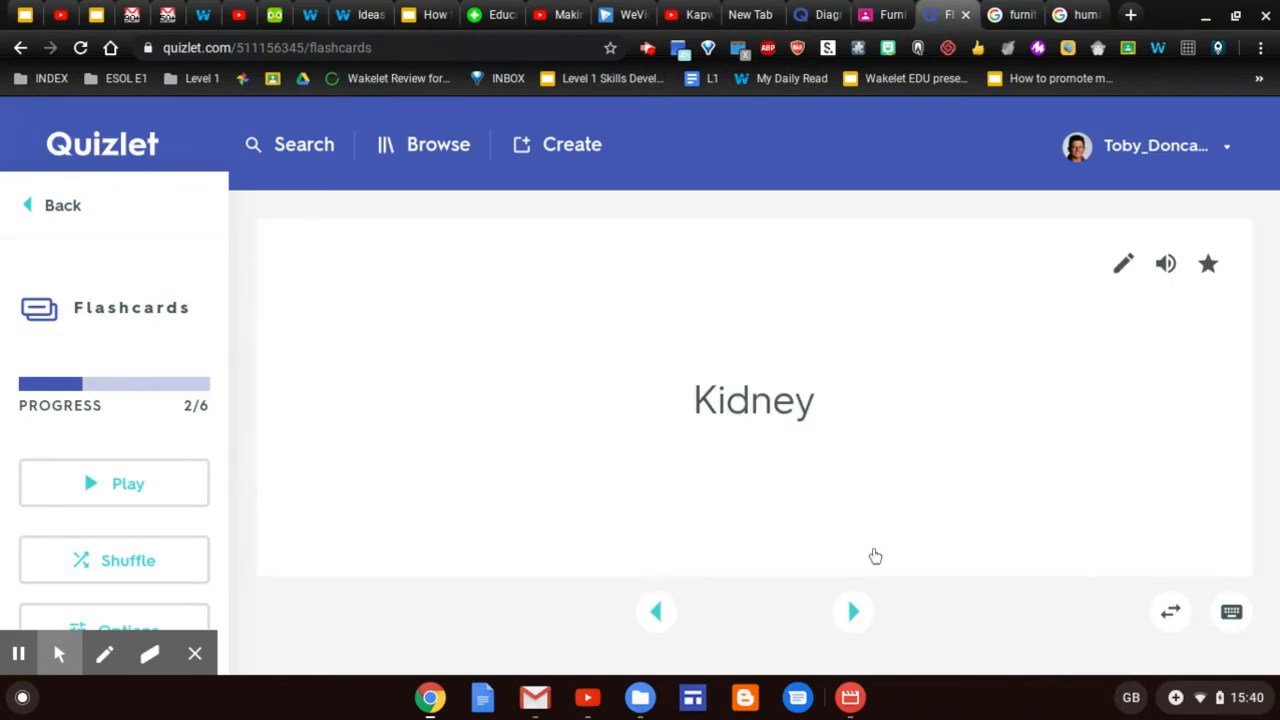
View the enlarged stomach diagram, then start autoplay and flip the Lungs card
{"action": "left_click", "coordinate": [853, 612]}
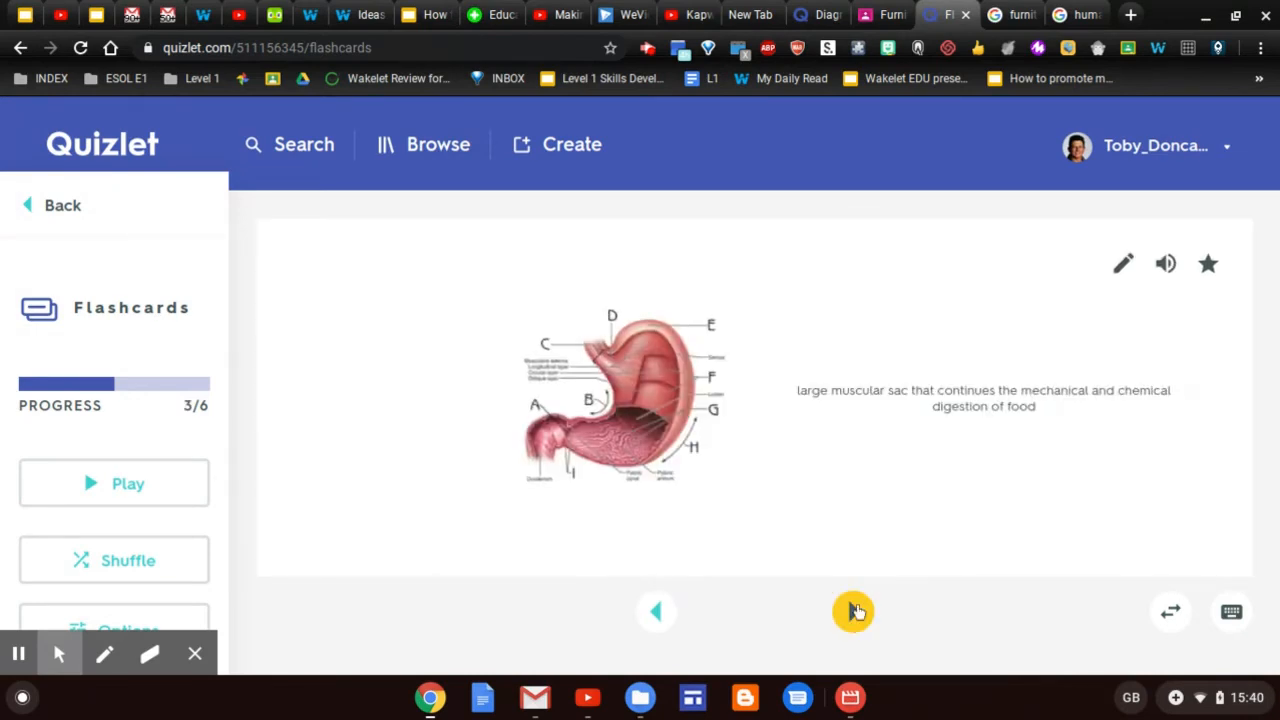
{"action": "left_click", "coordinate": [645, 418]}
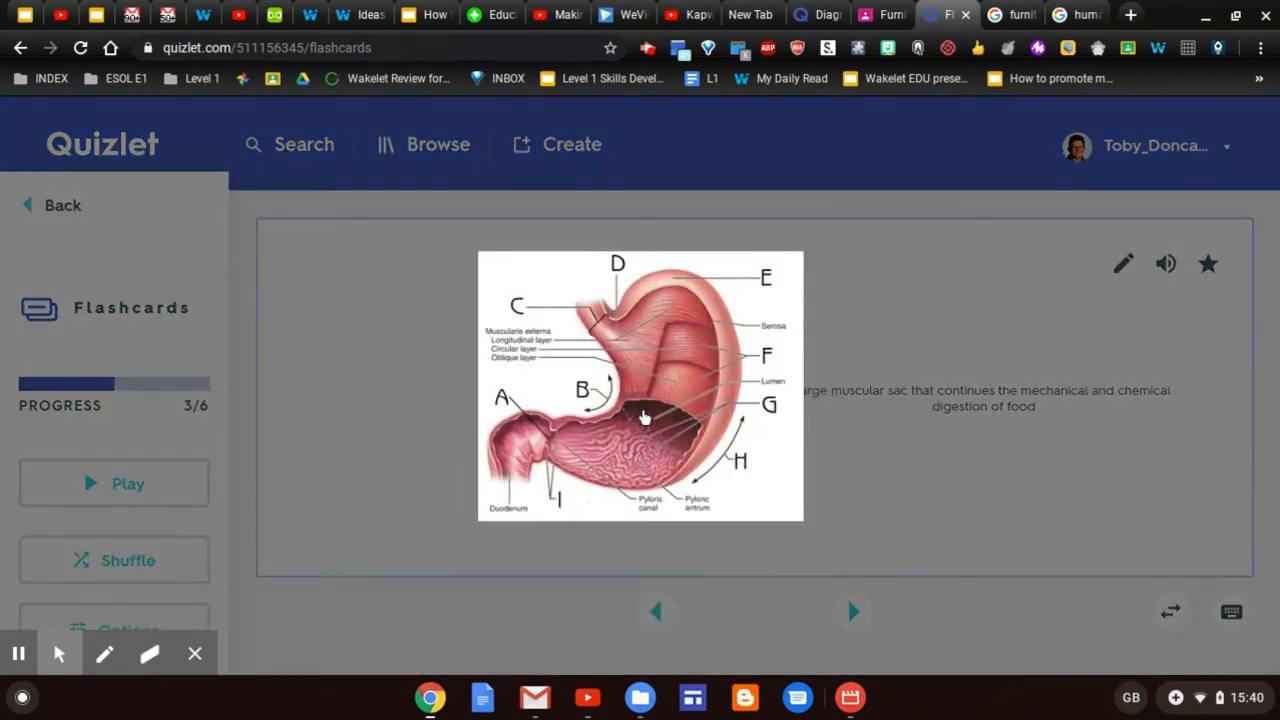
{"action": "left_click", "coordinate": [903, 516]}
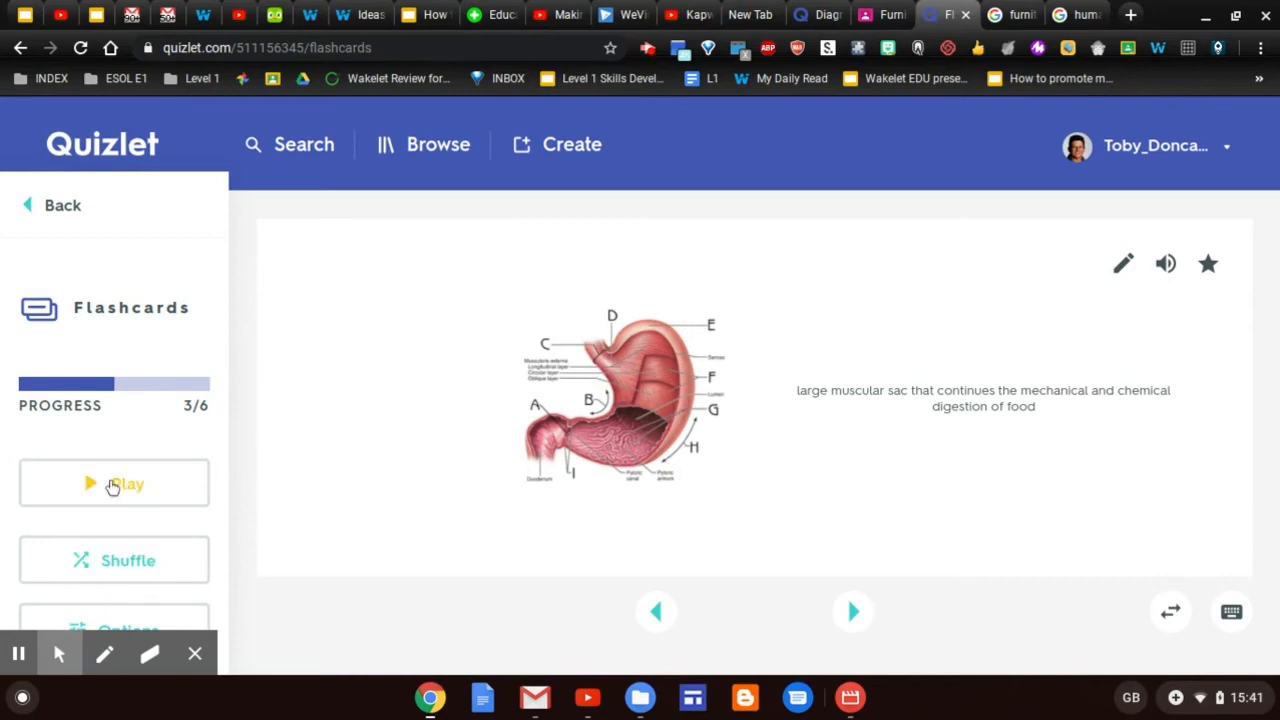
{"action": "left_click", "coordinate": [112, 486]}
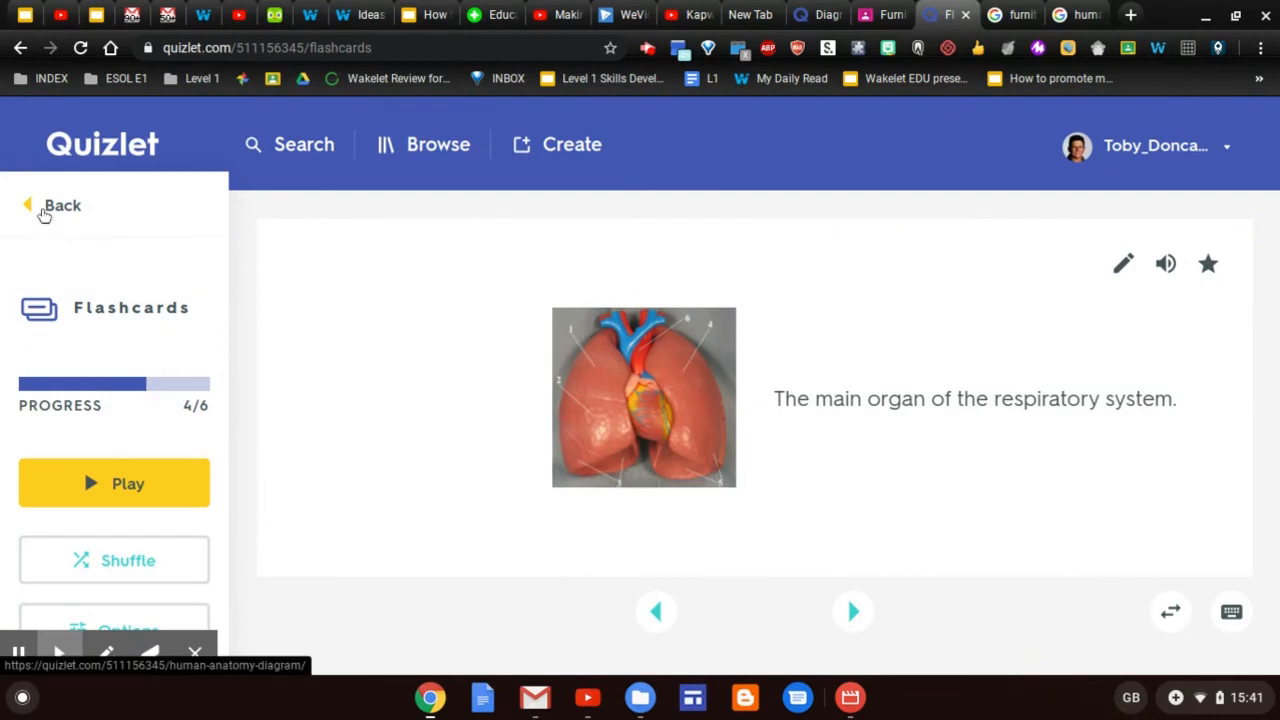
{"action": "key", "text": "space"}
Leave Flashcards and return to the Human Anatomy set page's study and play options
{"action": "left_click", "coordinate": [44, 210]}
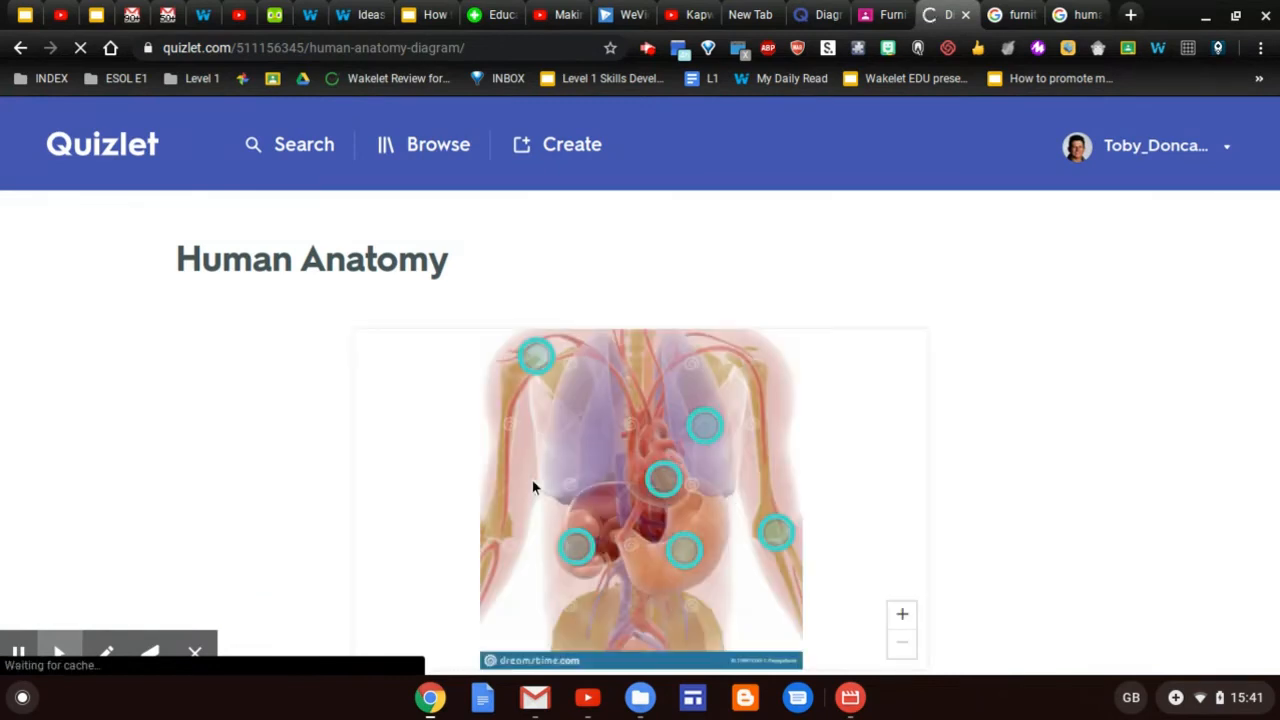
{"action": "scroll", "coordinate": [532, 486], "scroll_direction": "down", "scroll_amount": 2}
{"action": "scroll", "coordinate": [532, 480], "scroll_direction": "down", "scroll_amount": 3}
{"action": "scroll", "coordinate": [540, 400], "scroll_direction": "up", "scroll_amount": 3}
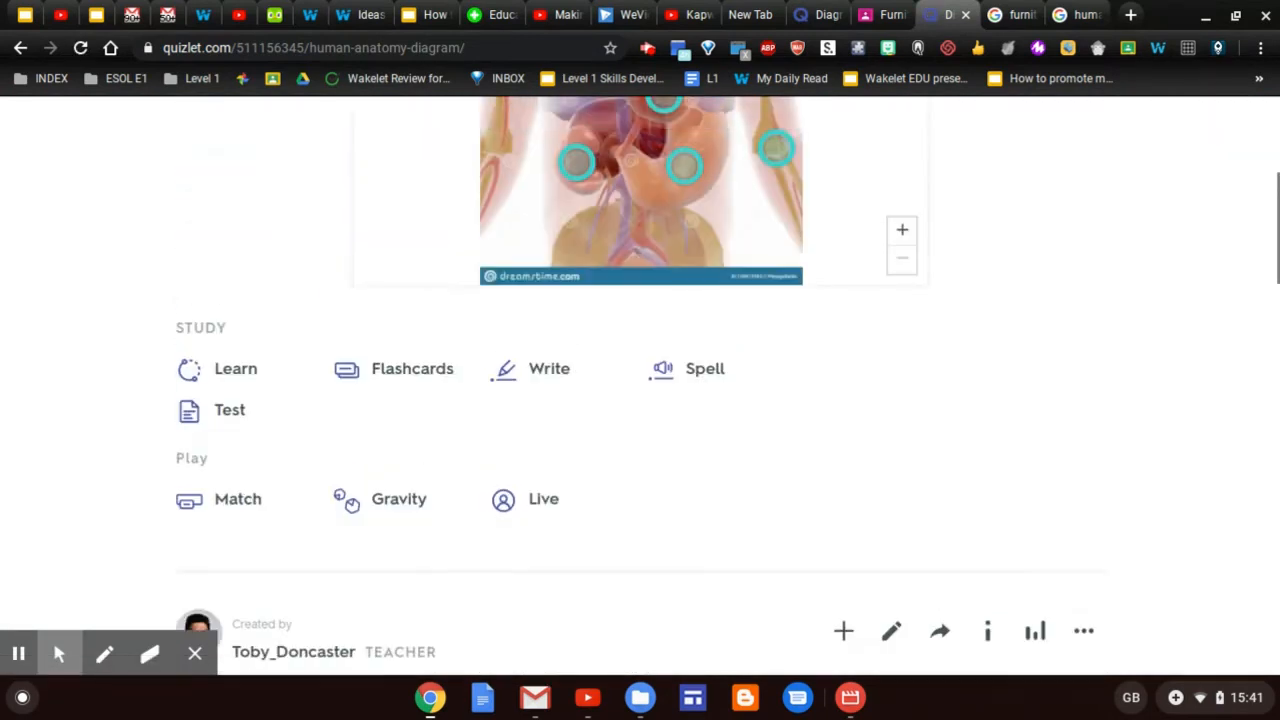
Start Write mode, answer 'Lung', and move past the missed Stomach question
{"action": "left_click", "coordinate": [540, 385]}
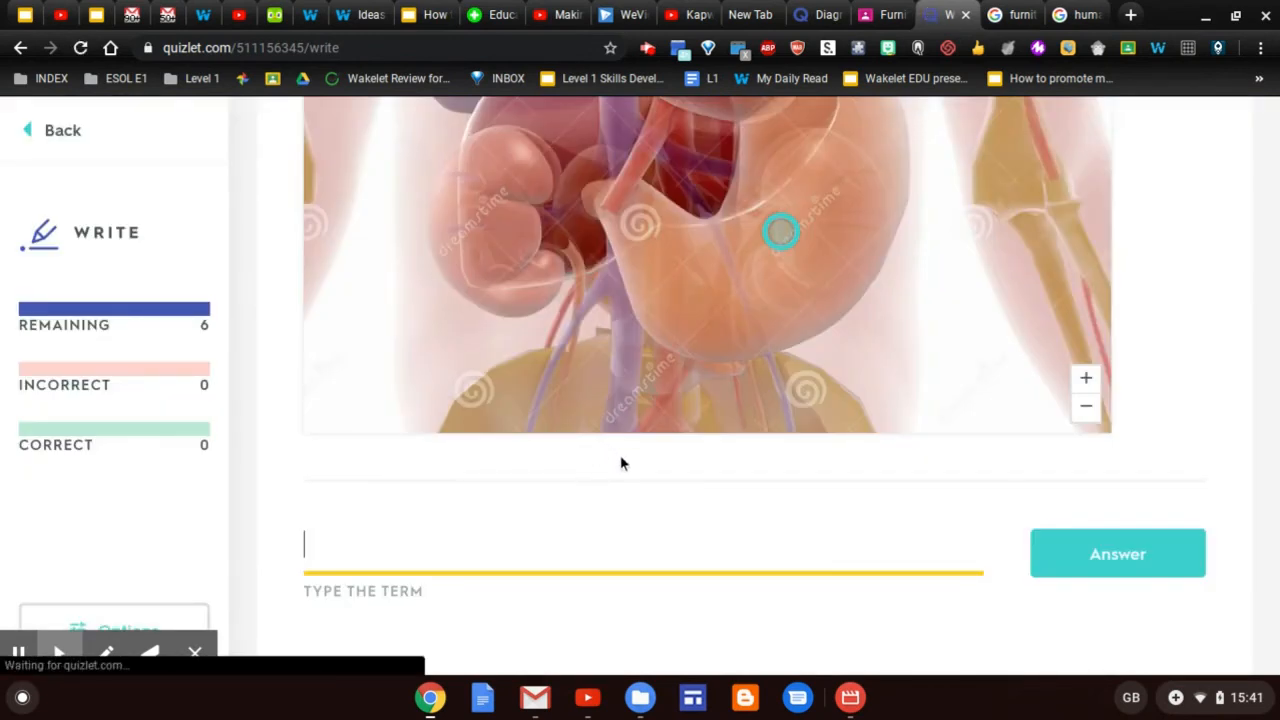
{"action": "scroll", "coordinate": [620, 456], "scroll_direction": "up", "scroll_amount": 3}
{"action": "scroll", "coordinate": [620, 456], "scroll_direction": "down", "scroll_amount": 1}
{"action": "scroll", "coordinate": [620, 456], "scroll_direction": "down", "scroll_amount": 2}
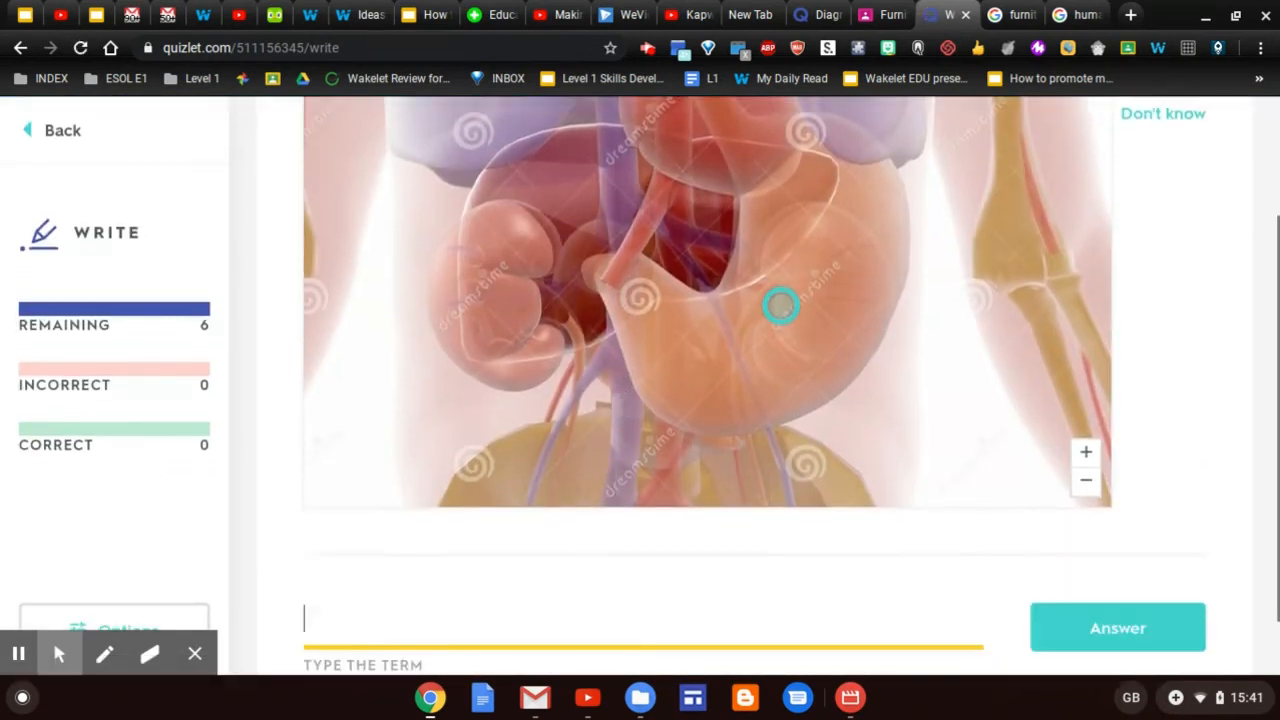
{"action": "scroll", "coordinate": [781, 232], "scroll_direction": "up", "scroll_amount": 2}
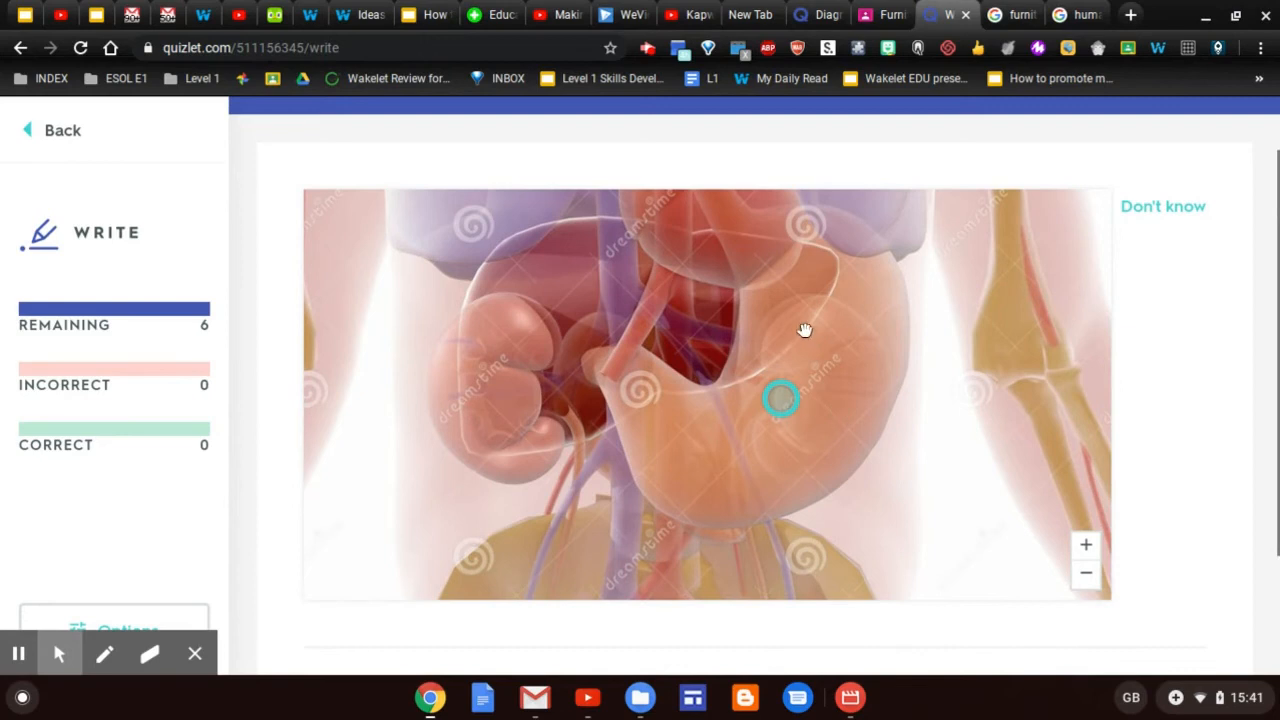
{"action": "scroll", "coordinate": [806, 389], "scroll_direction": "down", "scroll_amount": 2}
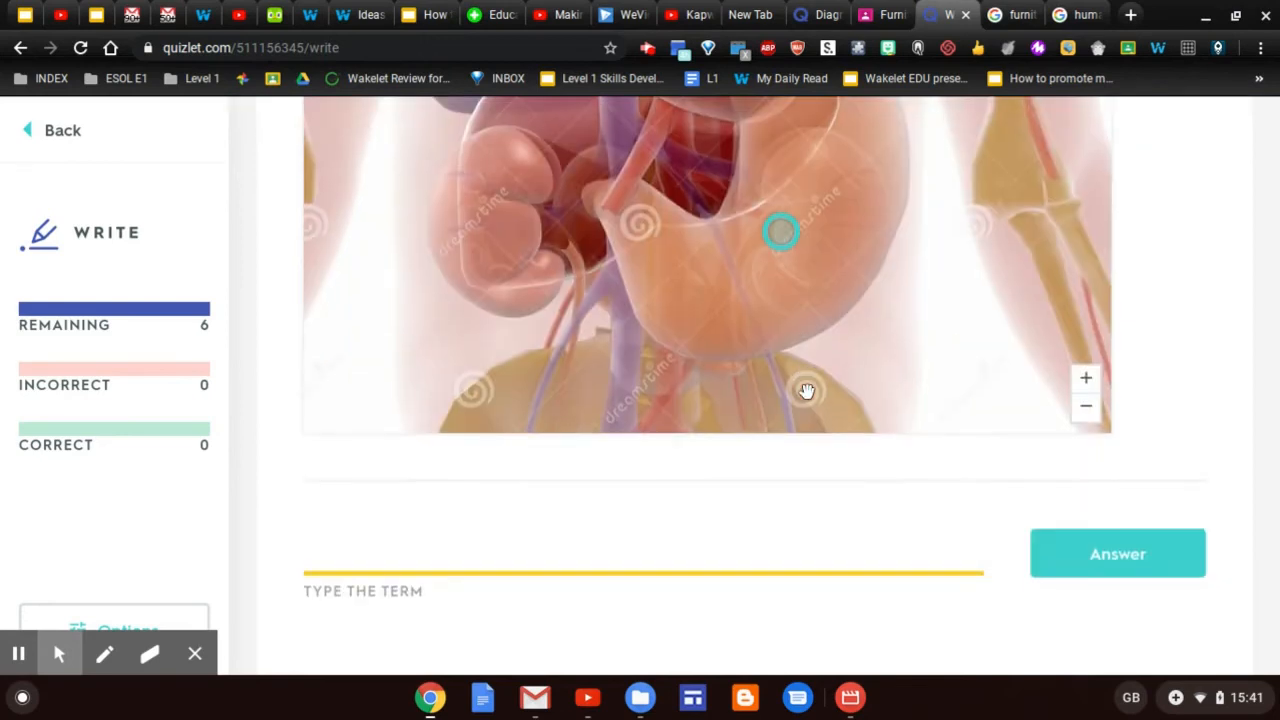
{"action": "type", "text": "Lung"}
{"action": "left_click", "coordinate": [1125, 562]}
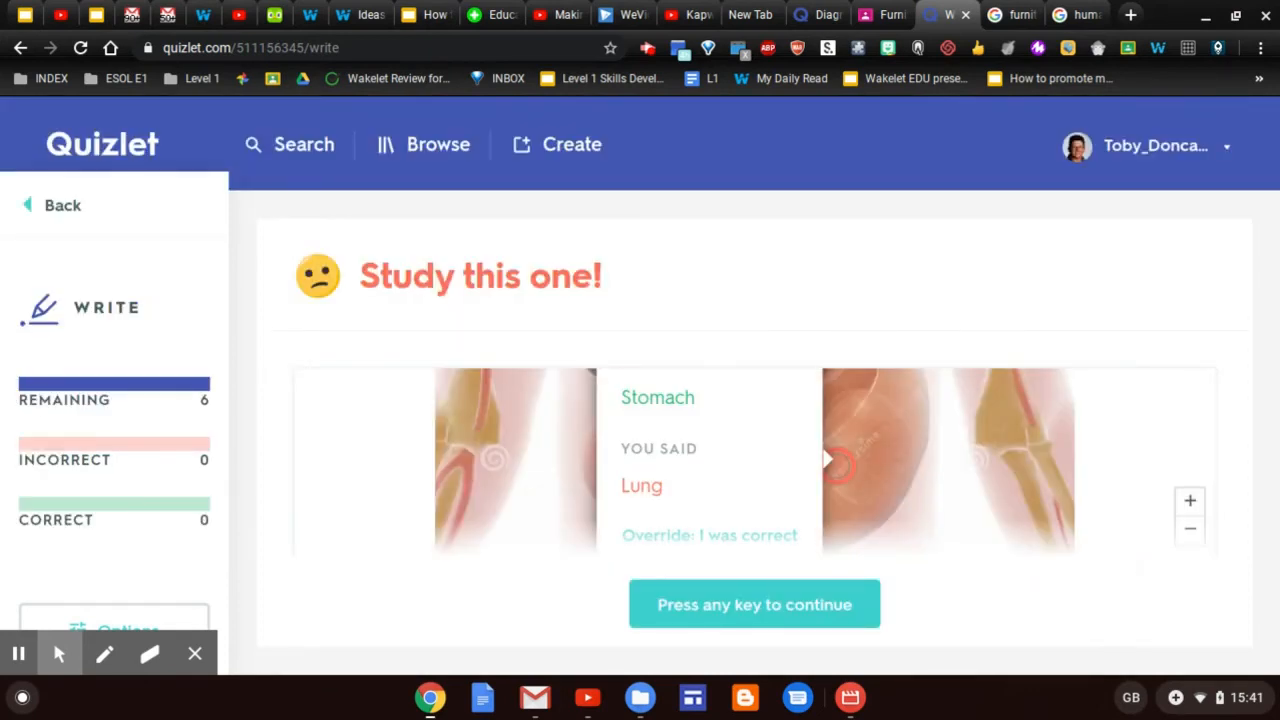
{"action": "left_click", "coordinate": [815, 604]}
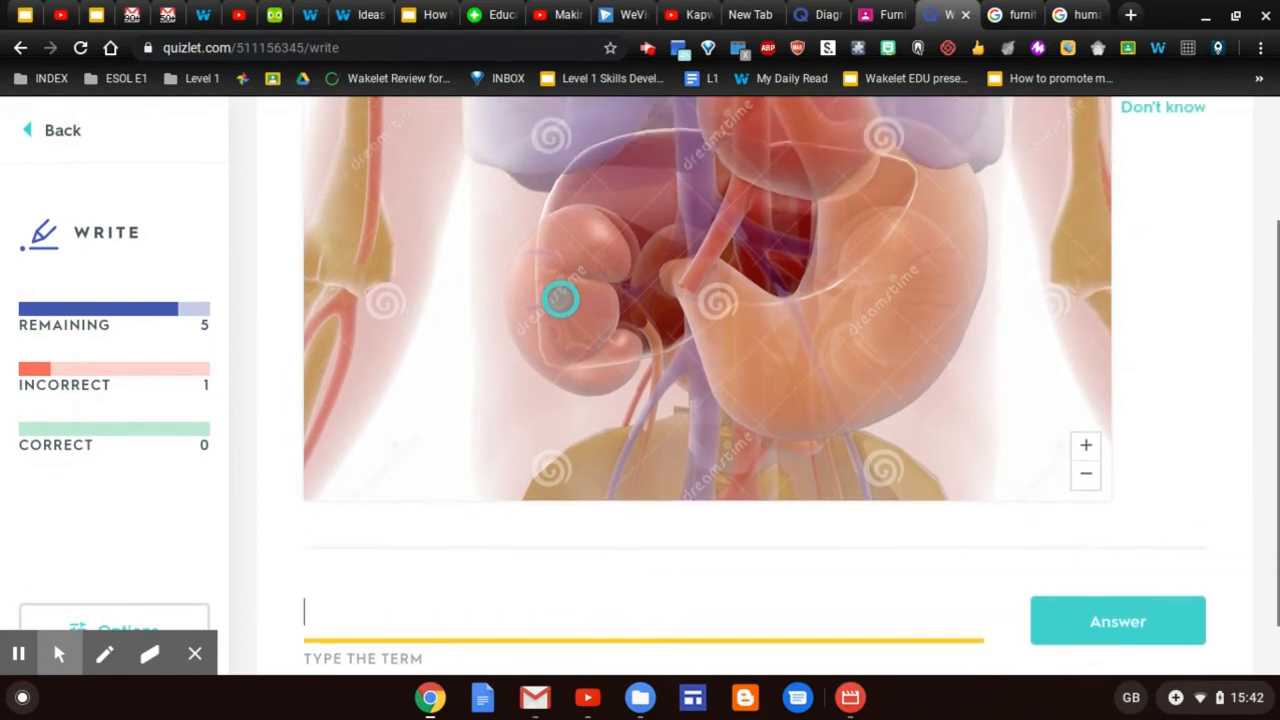
Answer 'Kidney' and 'Heart' correctly, then return to the set page
{"action": "type", "text": "K"}
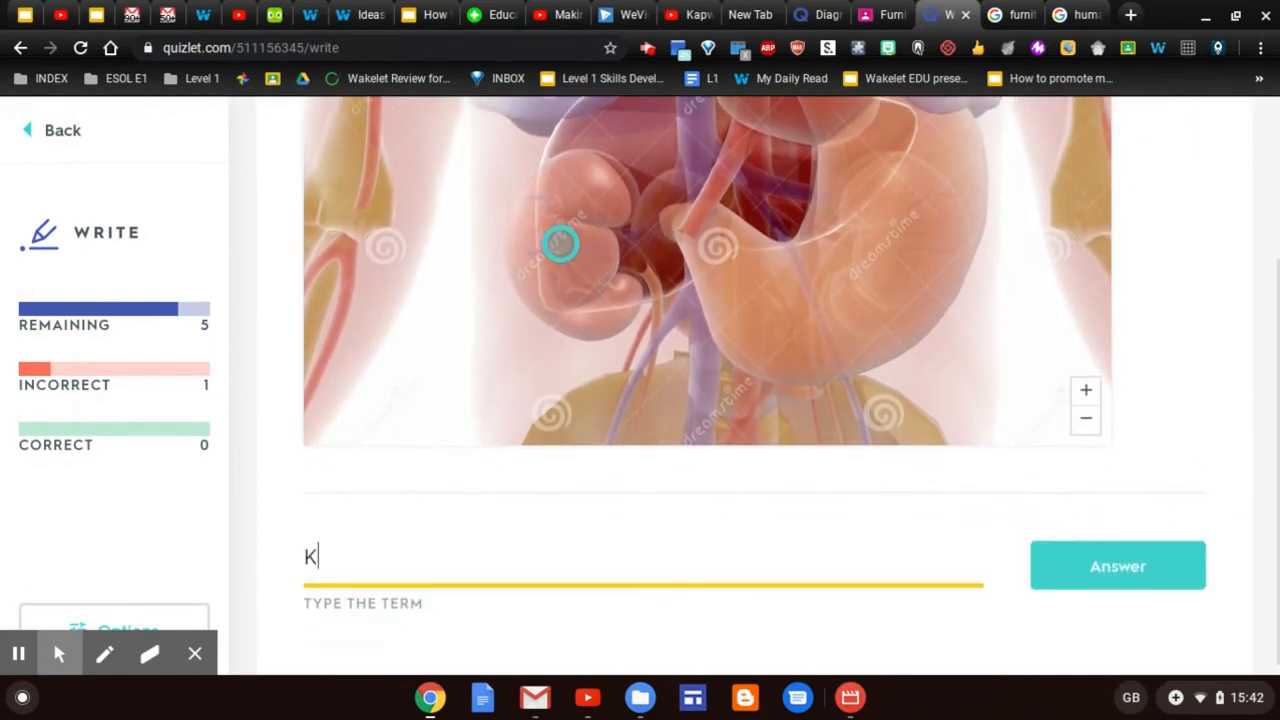
{"action": "type", "text": "idney"}
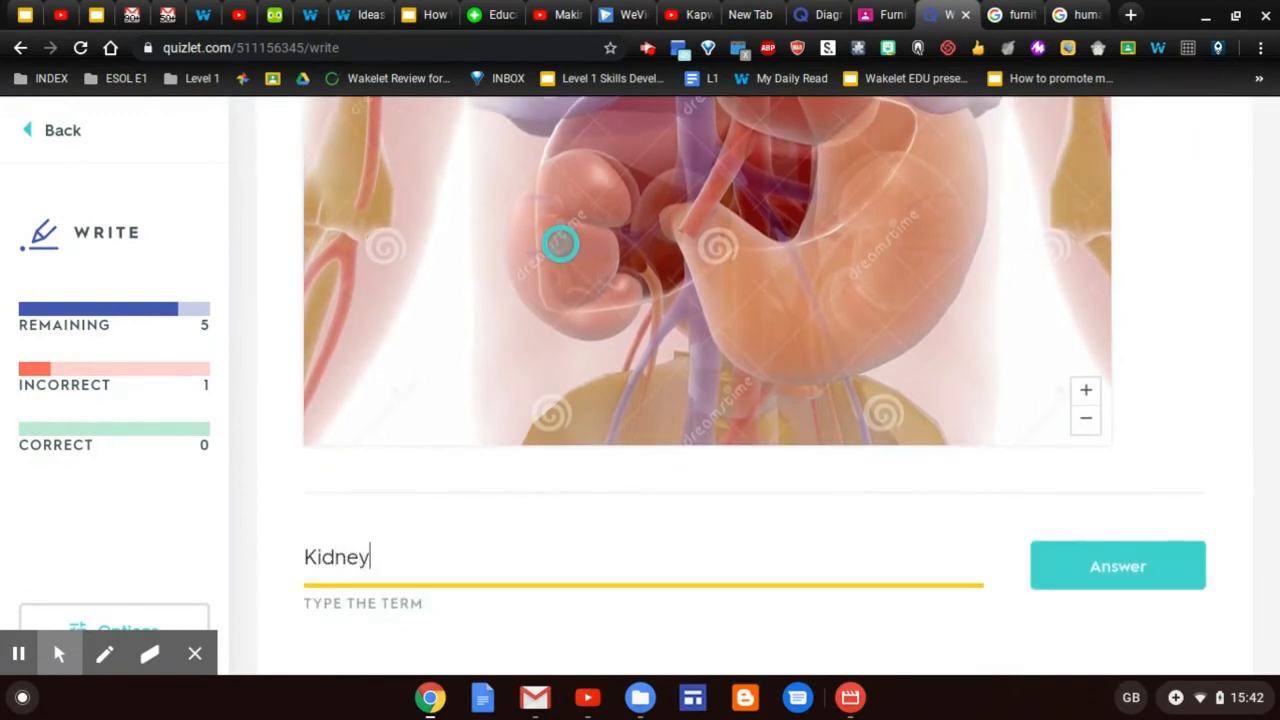
{"action": "left_click", "coordinate": [1100, 566]}
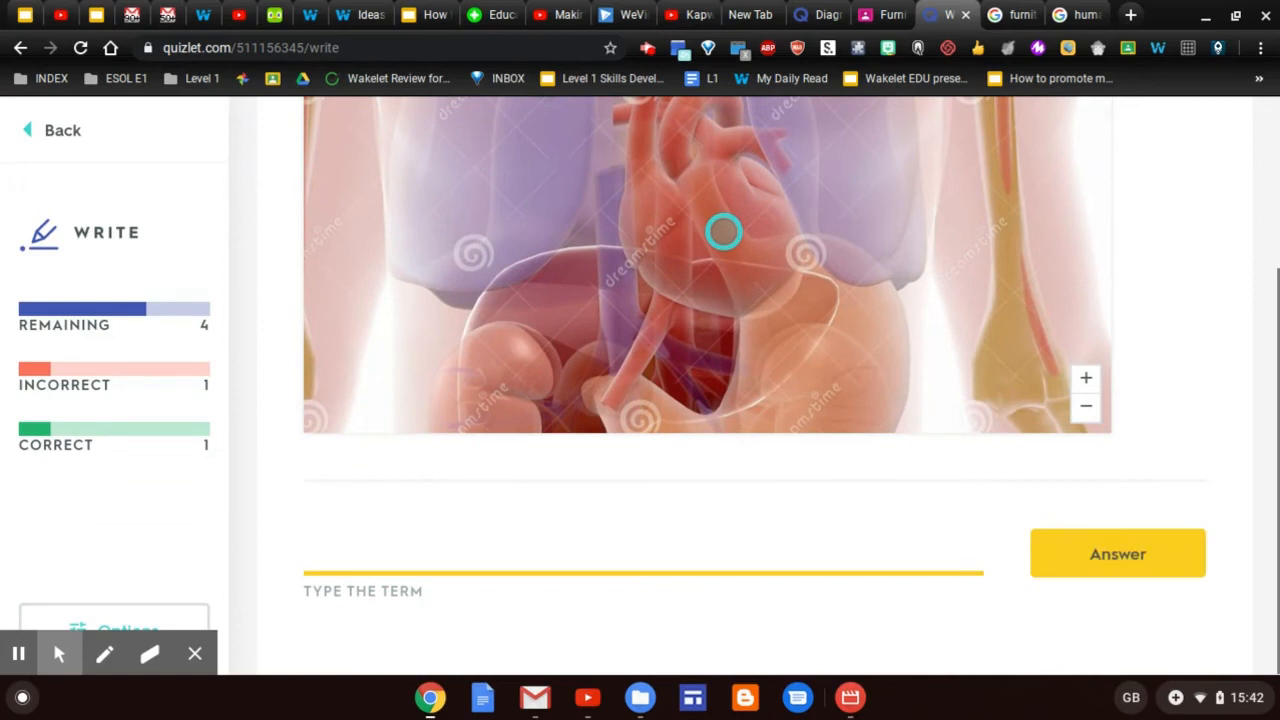
{"action": "left_click", "coordinate": [838, 549]}
{"action": "type", "text": "Heart"}
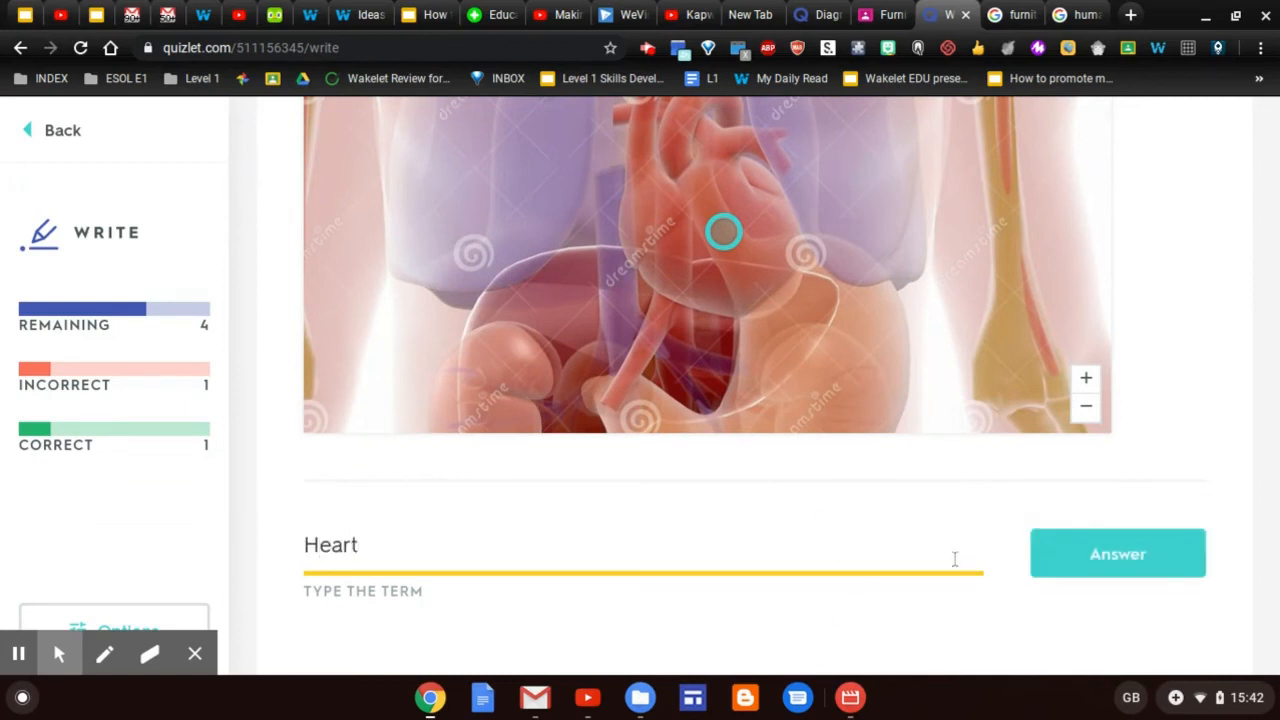
{"action": "left_click", "coordinate": [1140, 565]}
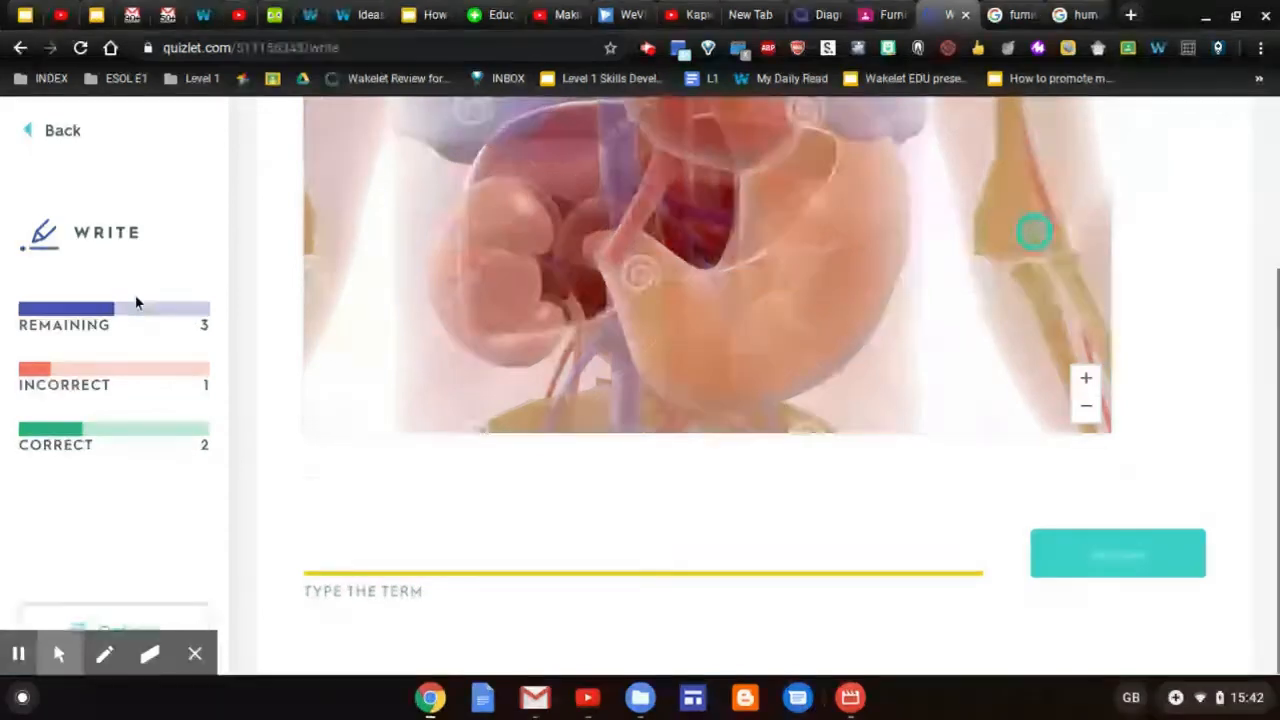
{"action": "left_click", "coordinate": [28, 133]}
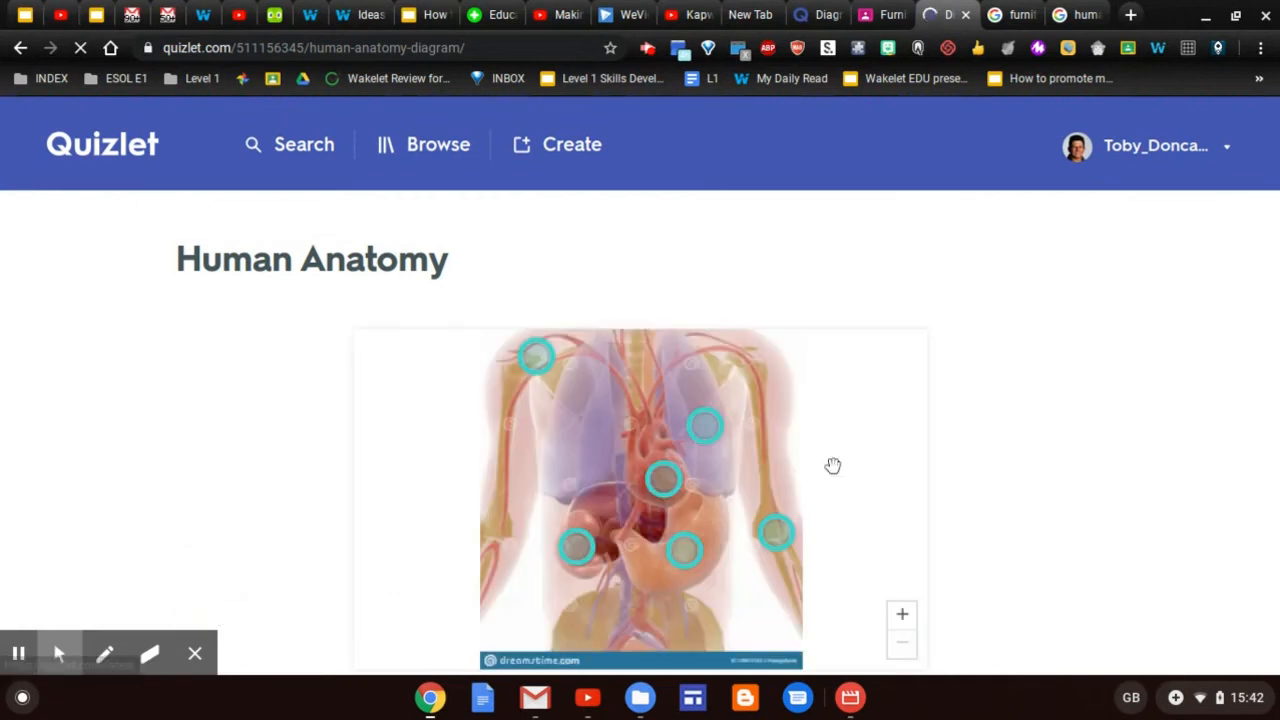
Scroll down to the study modes list showing Write 33% finished
{"action": "scroll", "coordinate": [833, 465], "scroll_direction": "down", "scroll_amount": 2}
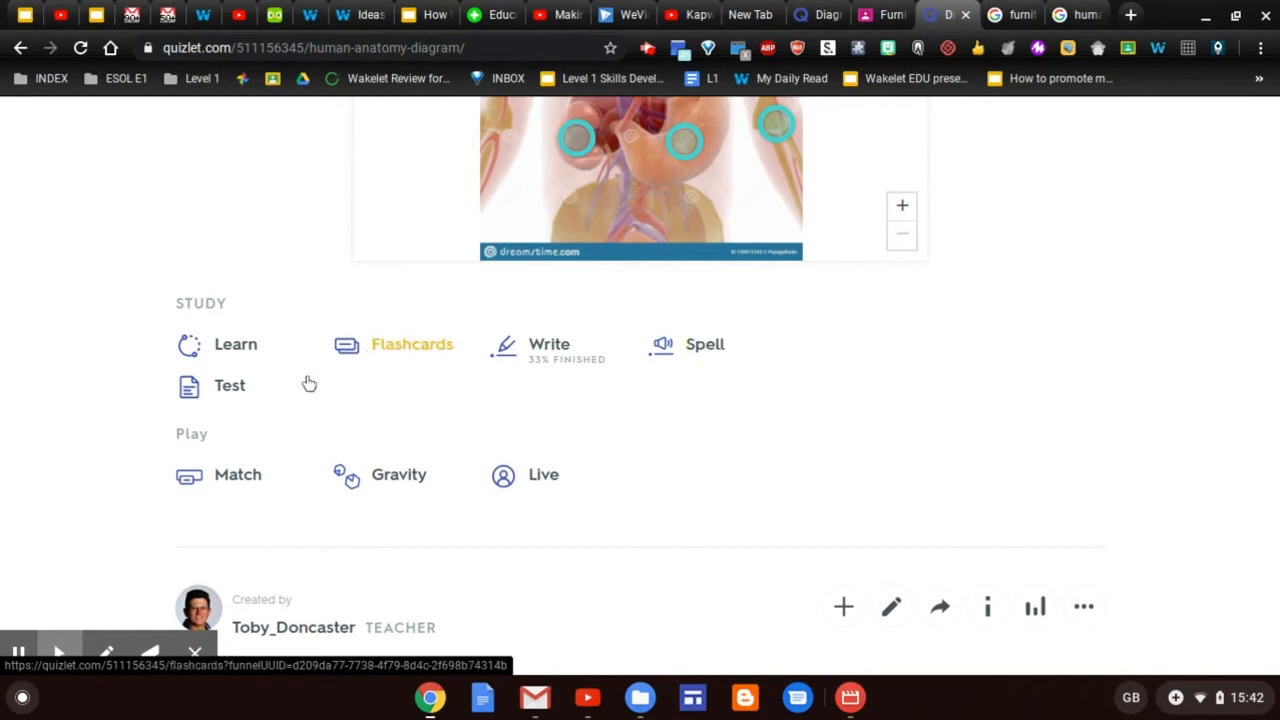
{"action": "left_click", "coordinate": [226, 392]}
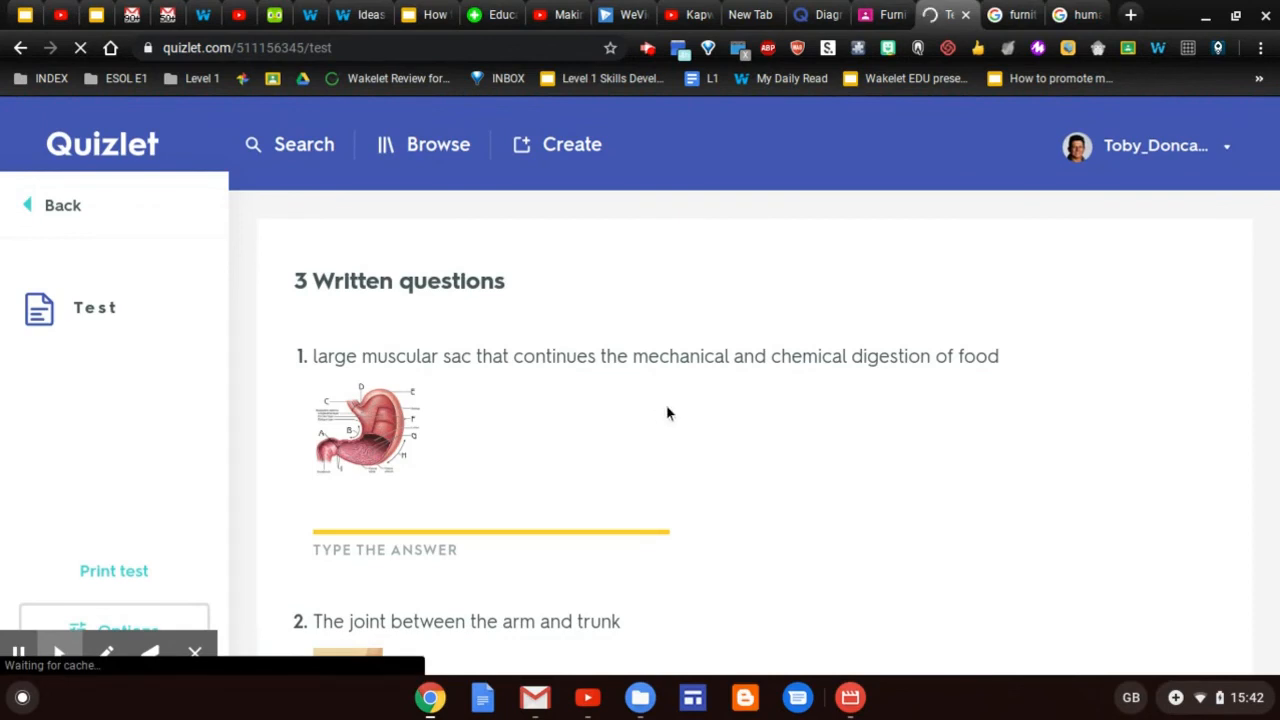
{"action": "scroll", "coordinate": [668, 413], "scroll_direction": "down", "scroll_amount": 2}
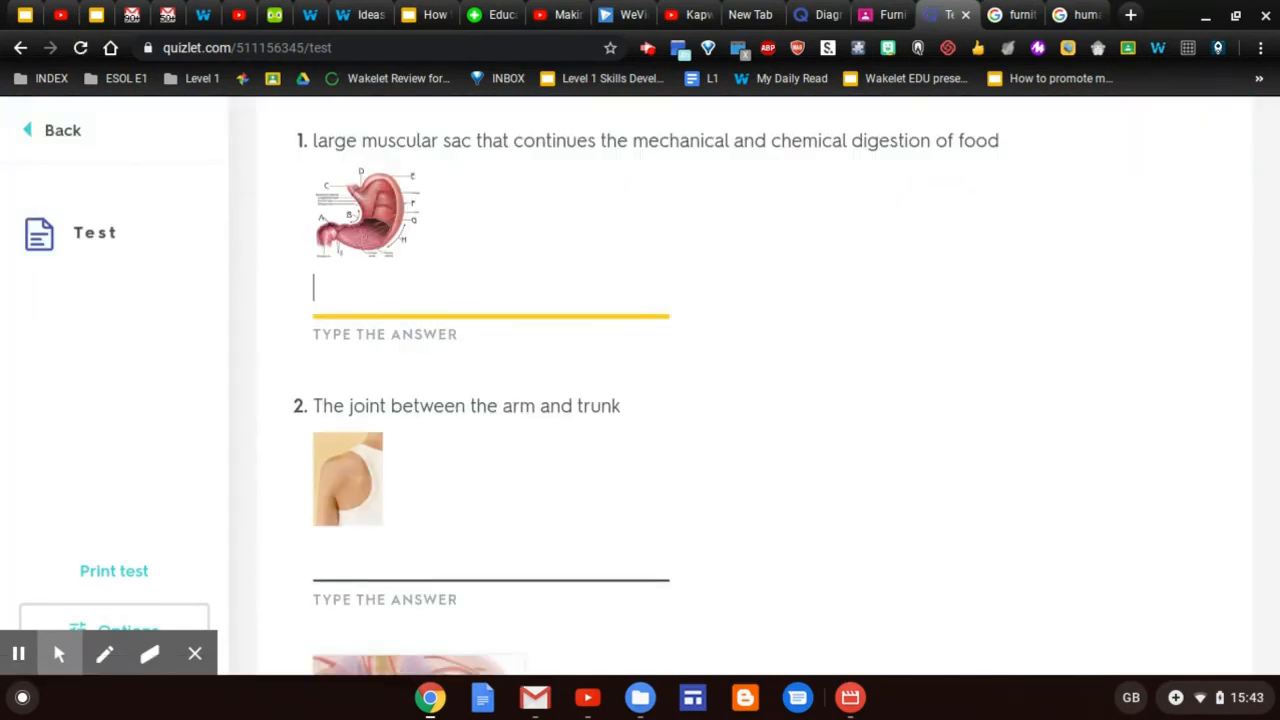
{"action": "scroll", "coordinate": [668, 413], "scroll_direction": "down", "scroll_amount": 5}
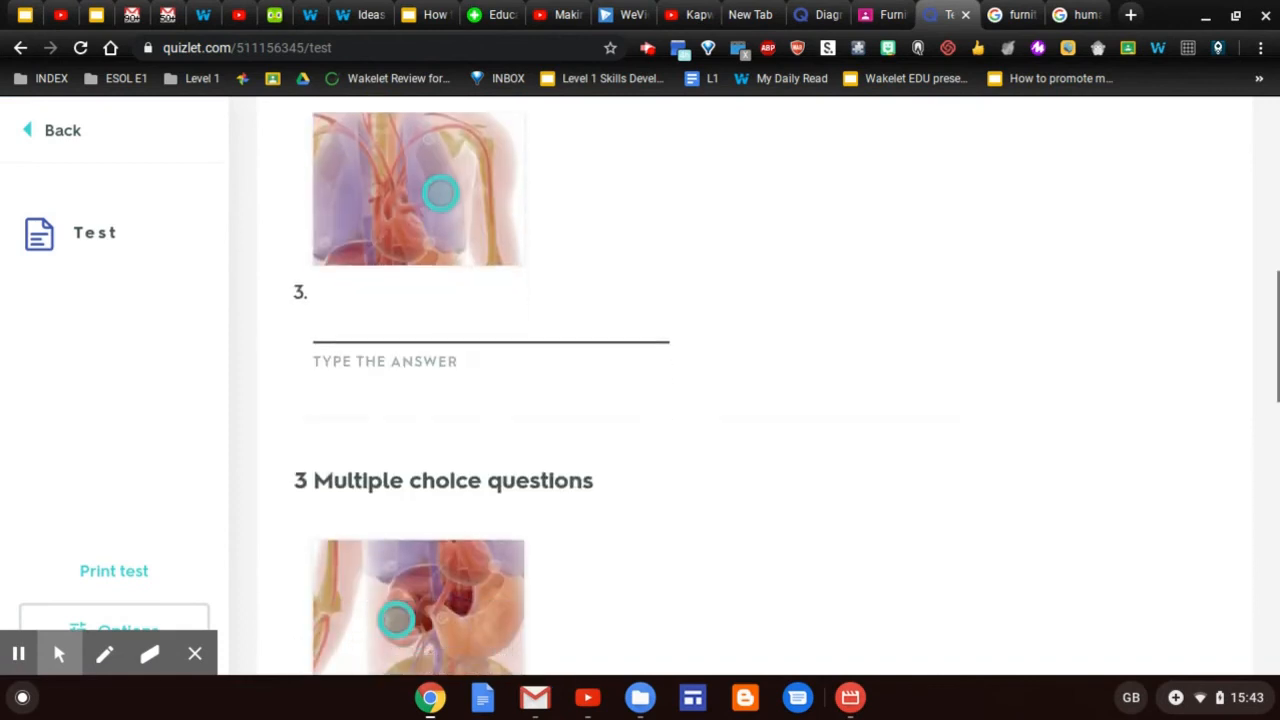
{"action": "scroll", "coordinate": [668, 413], "scroll_direction": "down", "scroll_amount": 4}
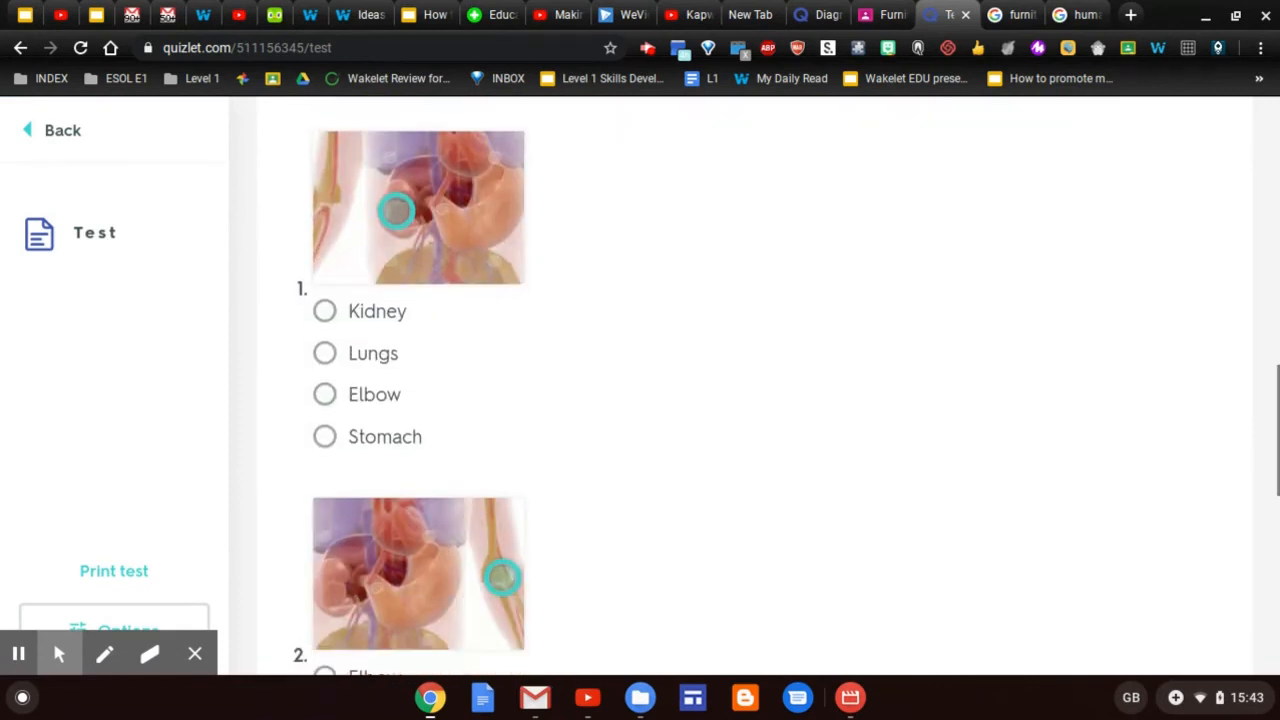
{"action": "scroll", "coordinate": [786, 398], "scroll_direction": "up", "scroll_amount": 1}
{"action": "scroll", "coordinate": [786, 398], "scroll_direction": "down", "scroll_amount": 7}
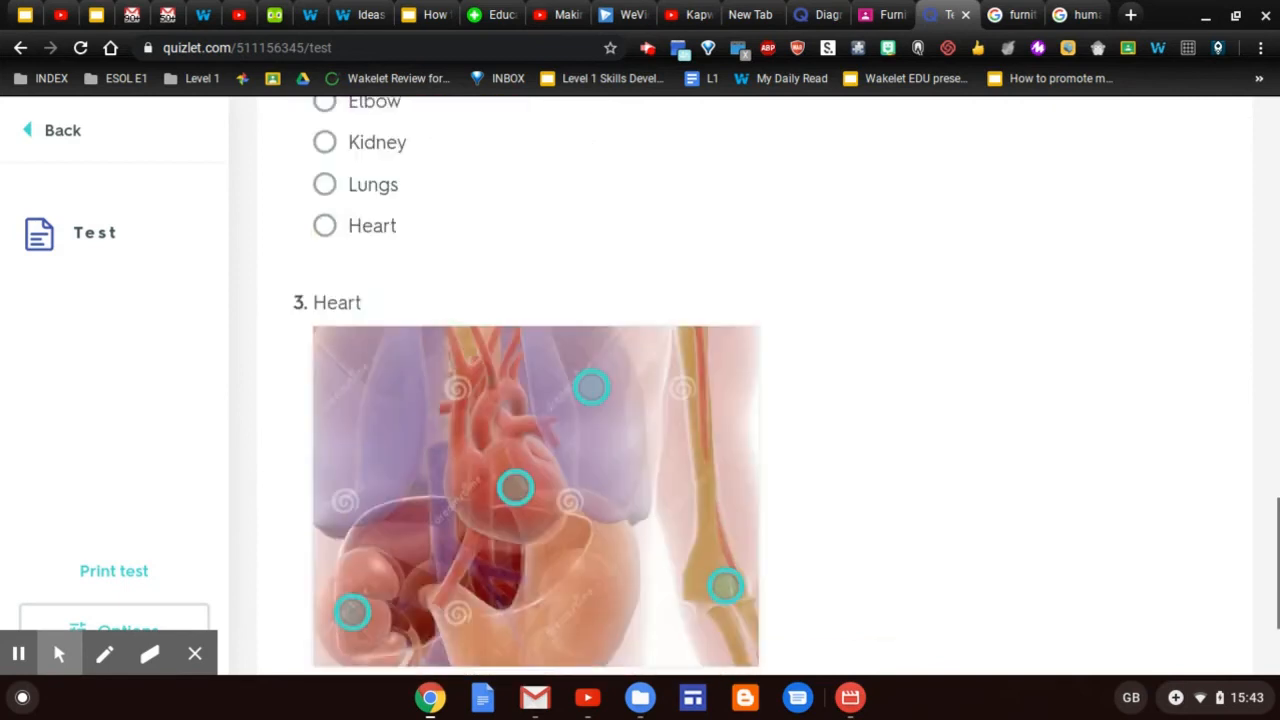
{"action": "scroll", "coordinate": [755, 387], "scroll_direction": "down", "scroll_amount": 2}
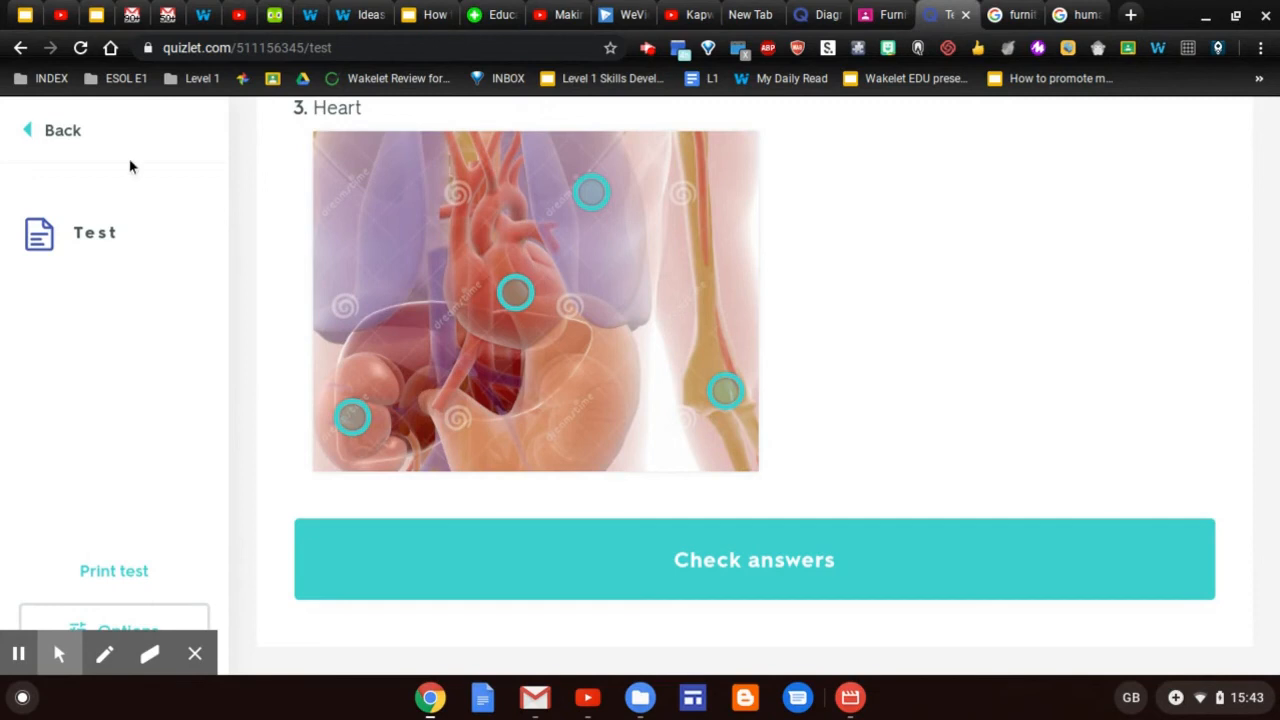
{"action": "left_click", "coordinate": [28, 135]}
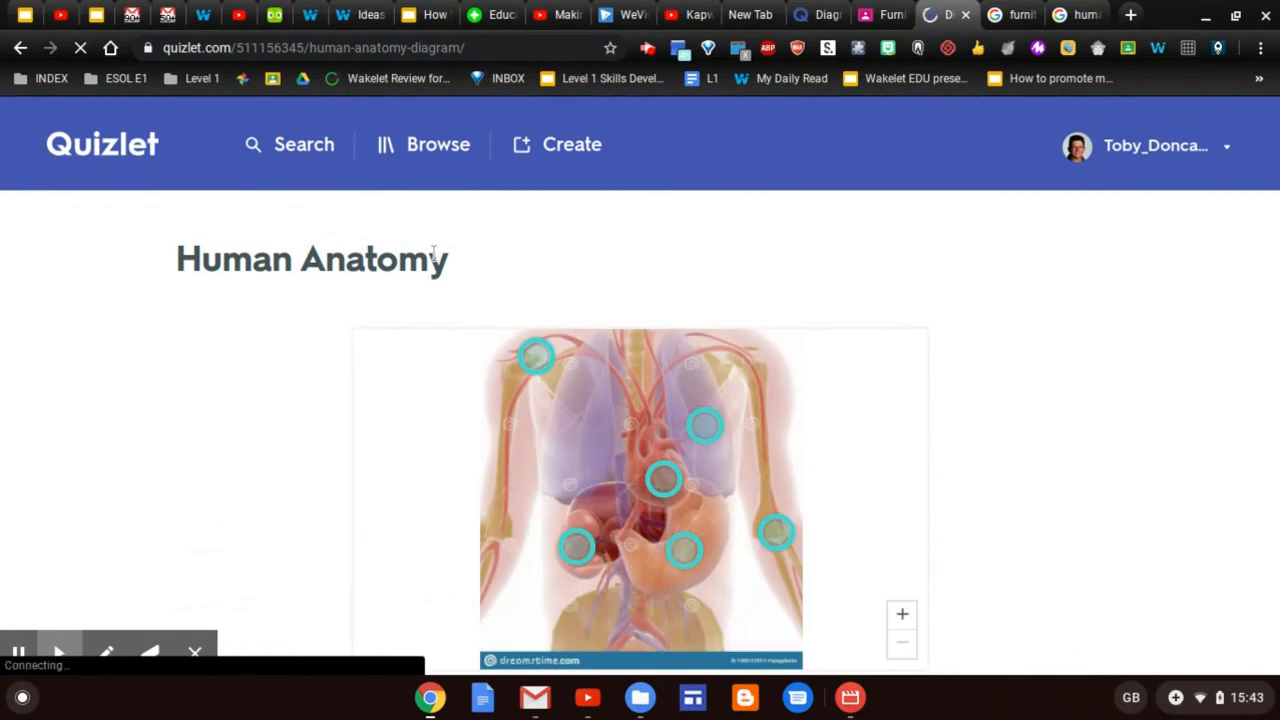
Search Quizlet for 'Human anatomy' and open the 124-term Human Anatomy, HUMAN ANATOMY set
{"action": "left_click", "coordinate": [297, 149]}
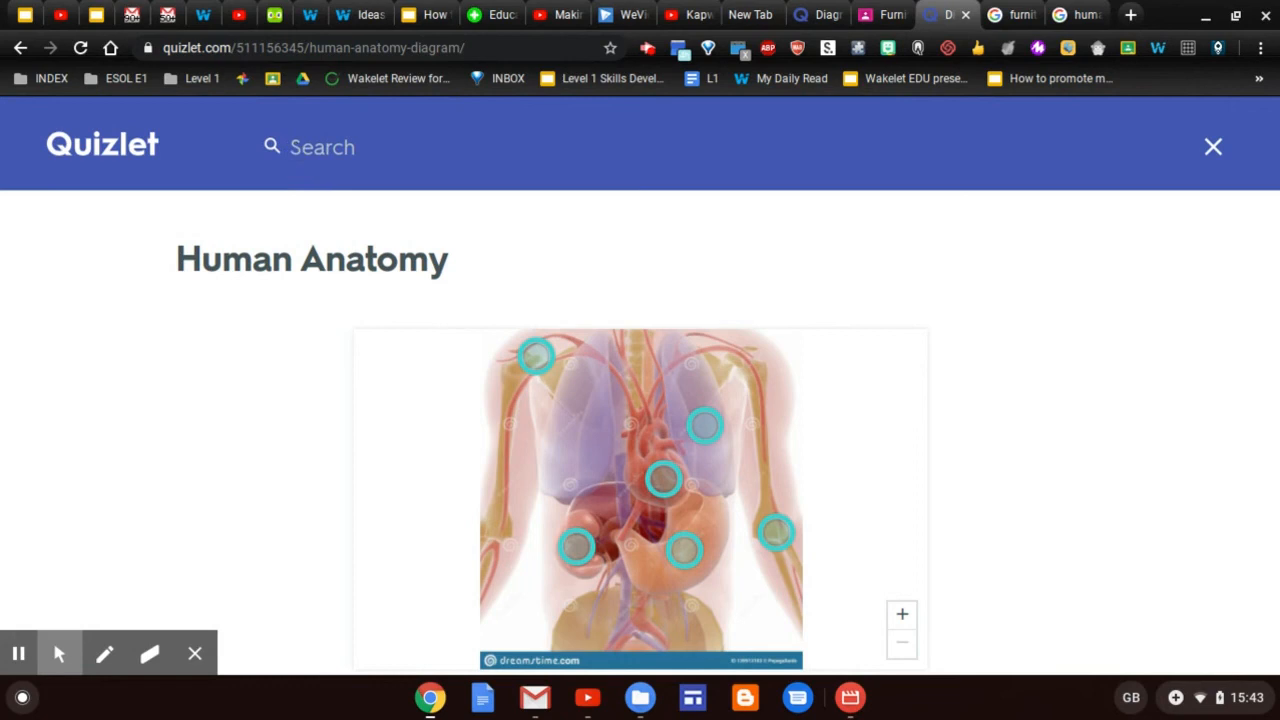
{"action": "type", "text": "Human anatomy"}
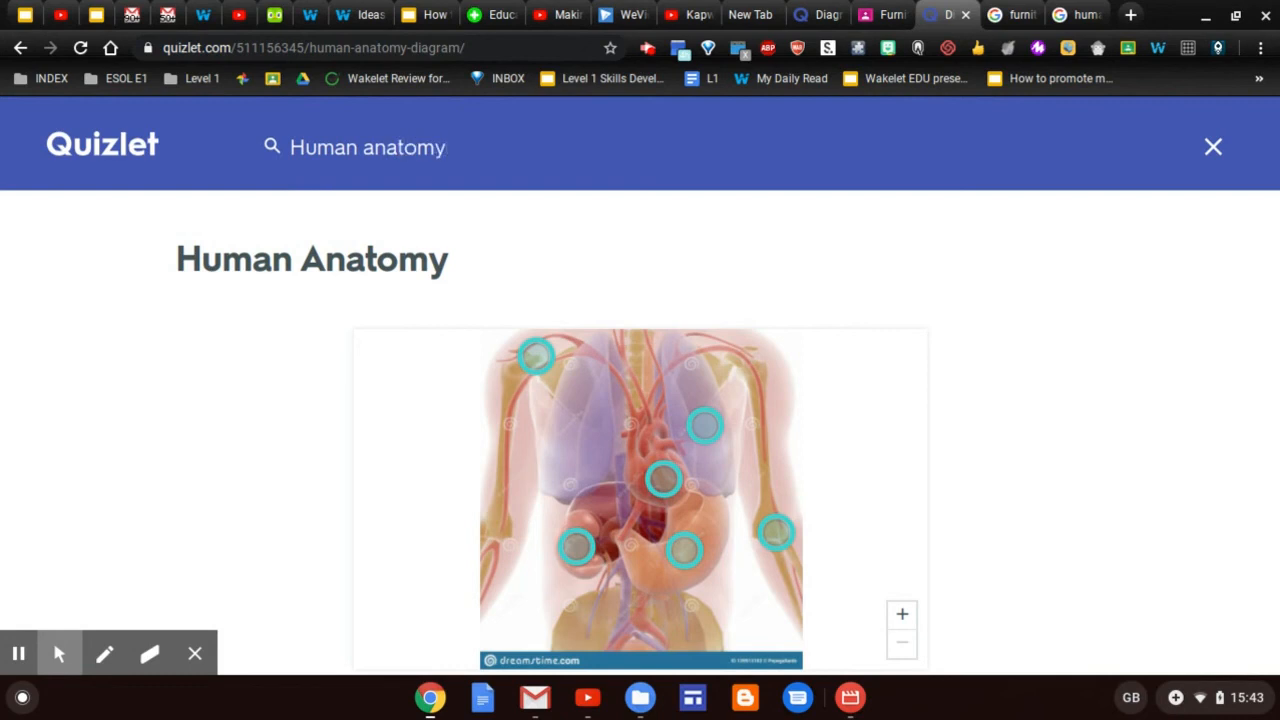
{"action": "key", "text": "Return"}
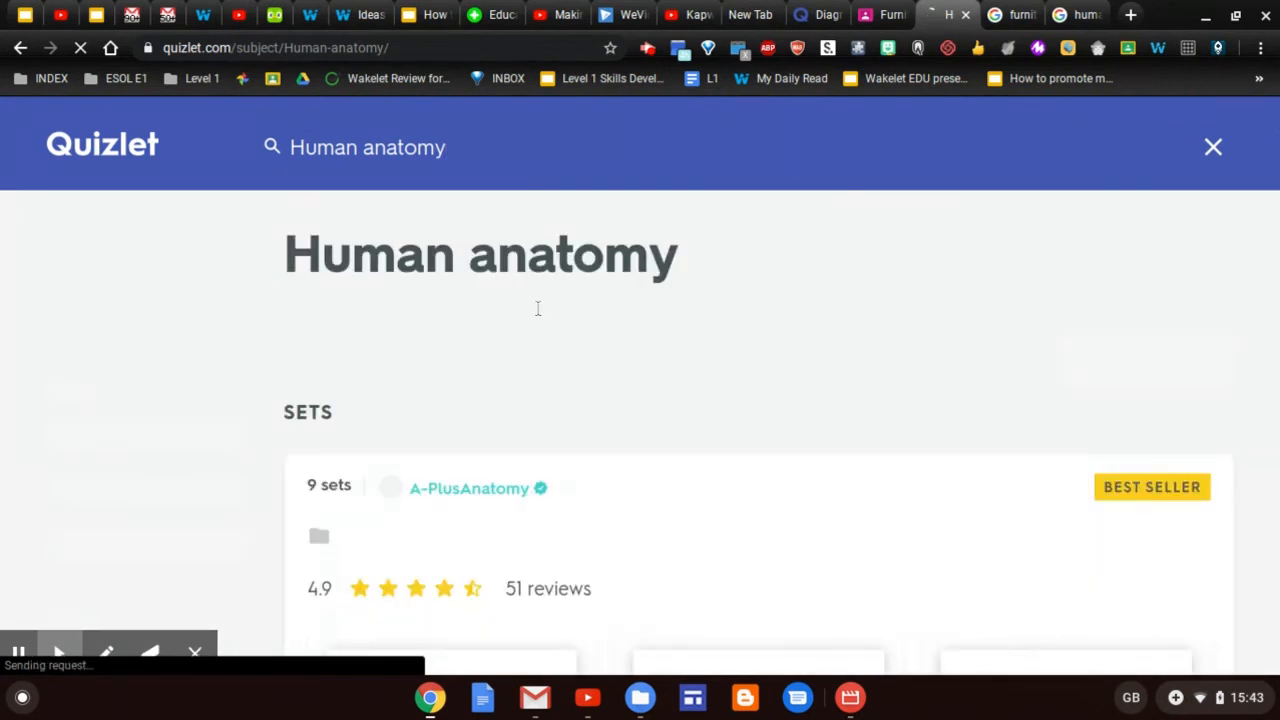
{"action": "scroll", "coordinate": [557, 334], "scroll_direction": "down", "scroll_amount": 2}
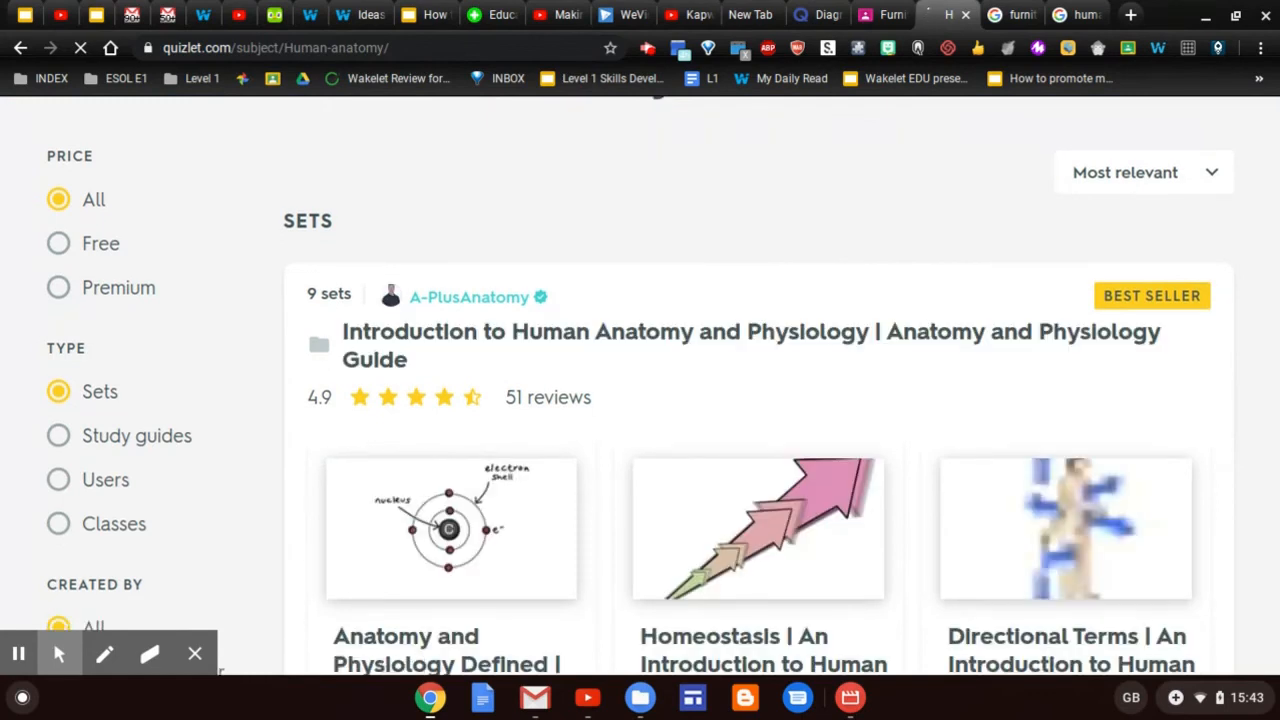
{"action": "scroll", "coordinate": [640, 390], "scroll_direction": "down", "scroll_amount": 3}
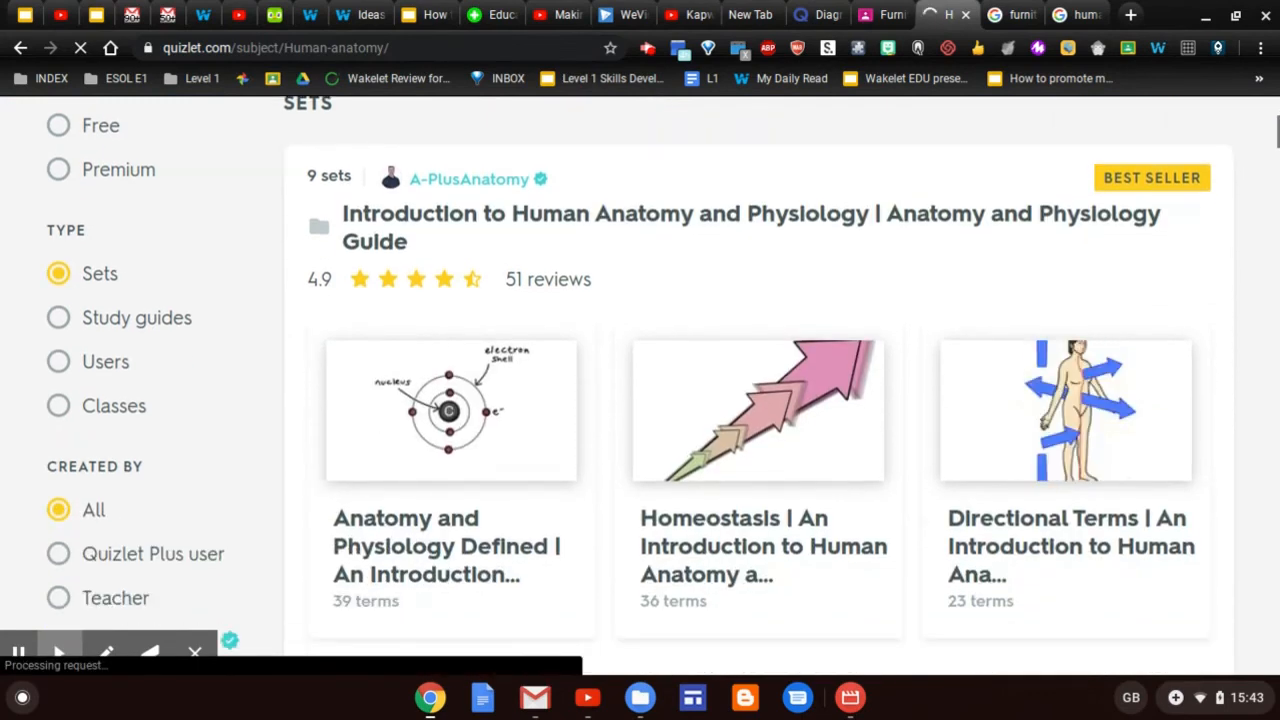
{"action": "scroll", "coordinate": [640, 390], "scroll_direction": "down", "scroll_amount": 3}
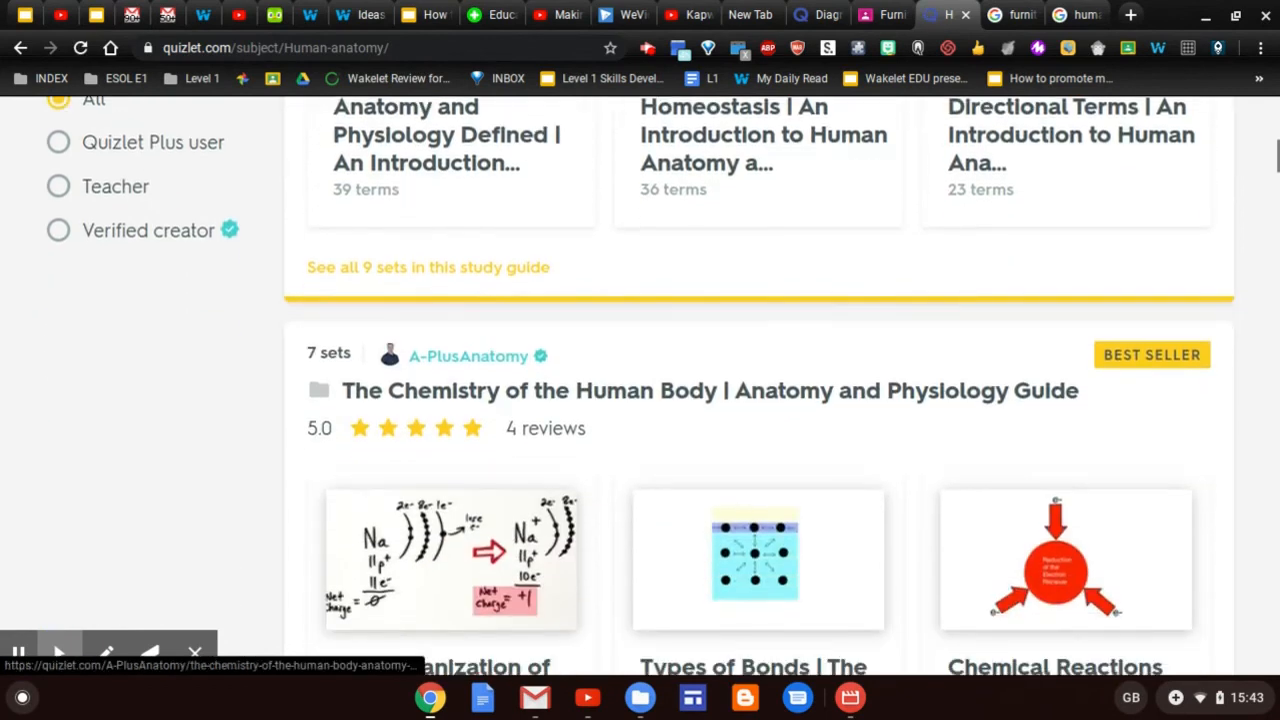
{"action": "scroll", "coordinate": [640, 390], "scroll_direction": "down", "scroll_amount": 5}
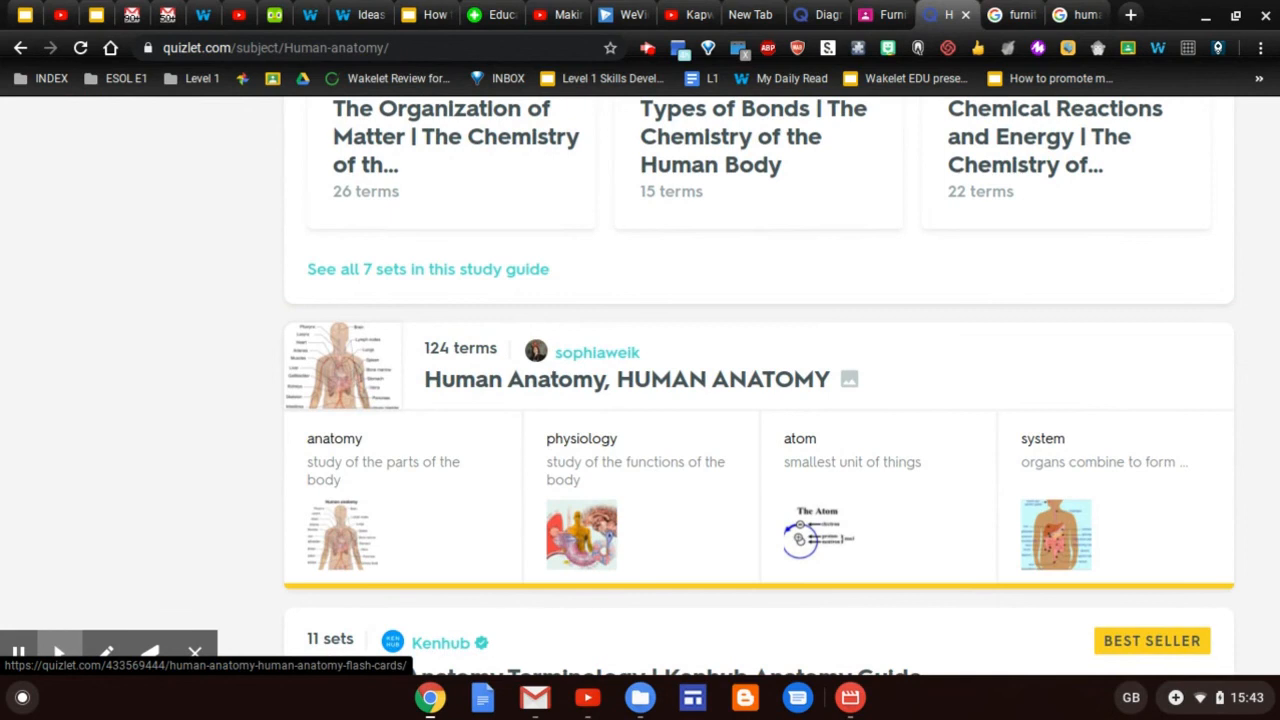
{"action": "left_click", "coordinate": [403, 520]}
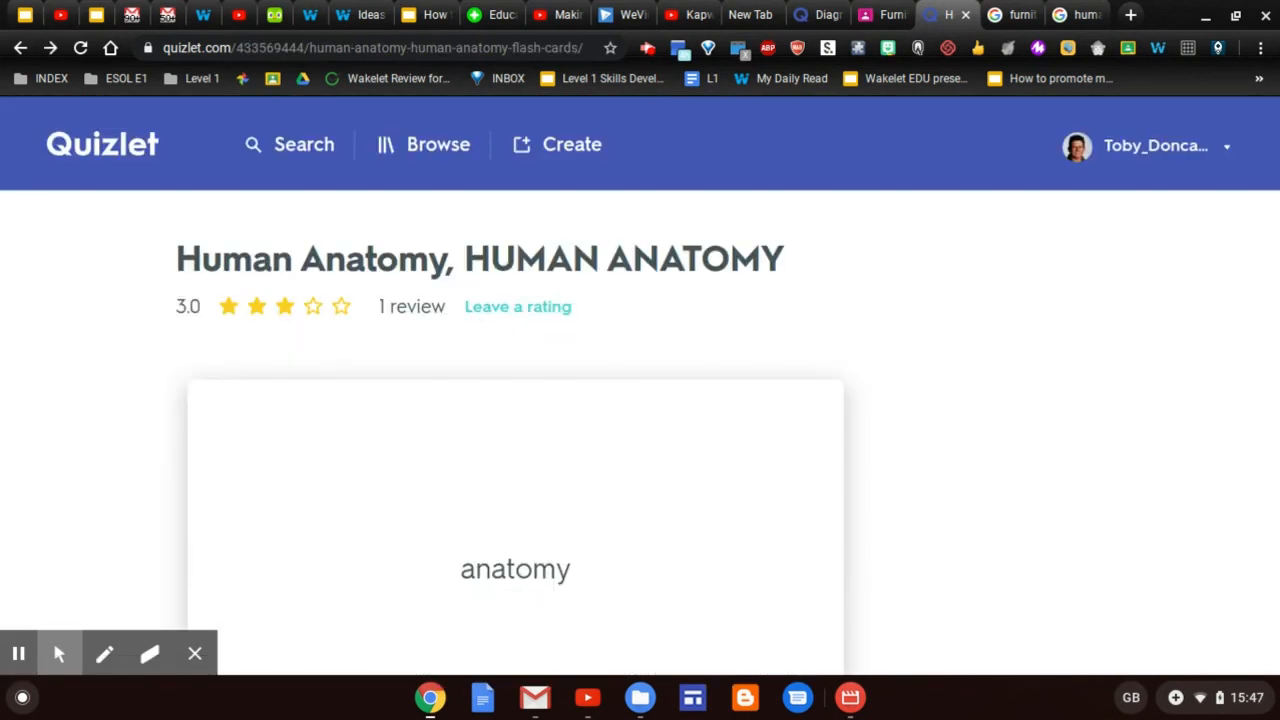
Make an editable copy of the Human Anatomy, HUMAN ANATOMY set
{"action": "scroll", "coordinate": [942, 436], "scroll_direction": "down", "scroll_amount": 7}
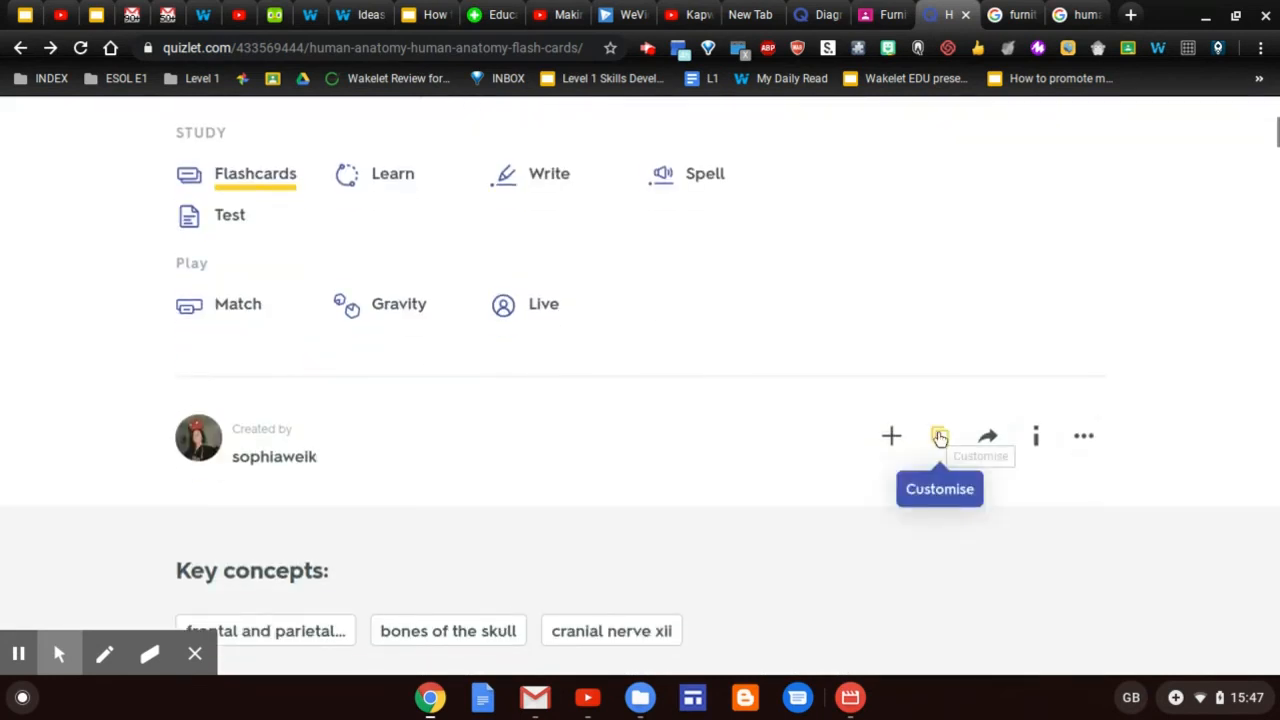
{"action": "left_click", "coordinate": [941, 437]}
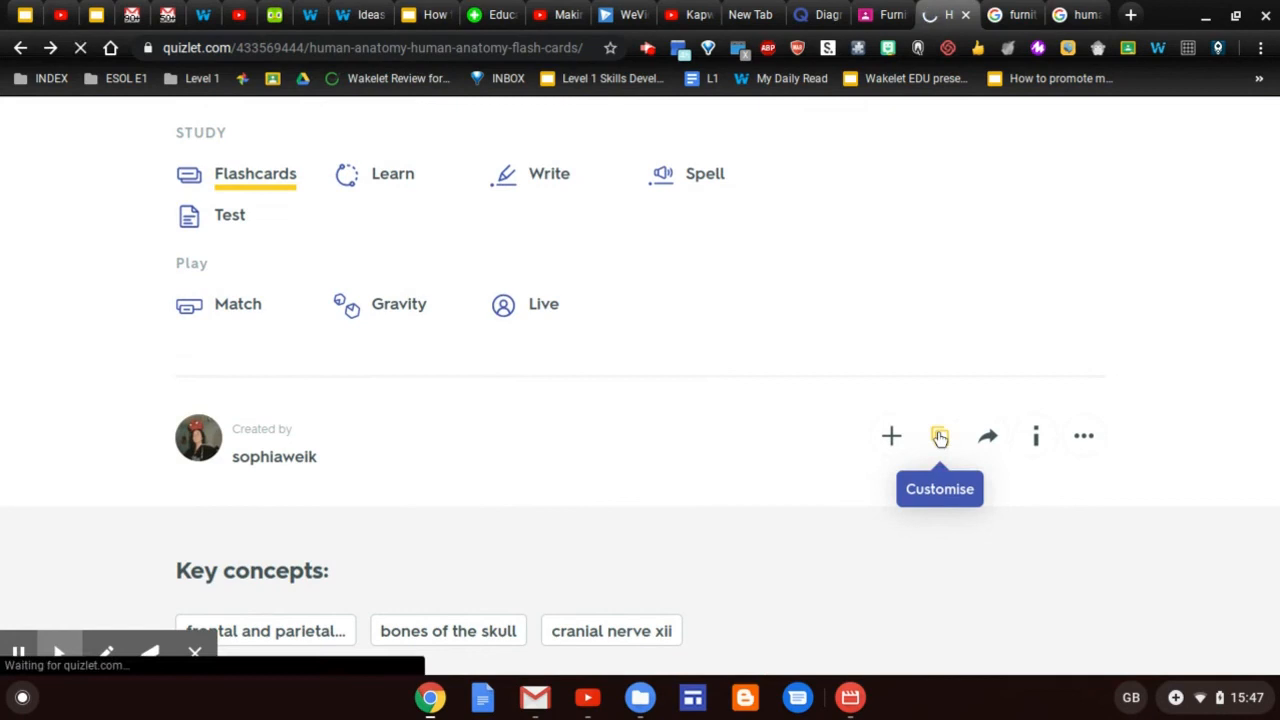